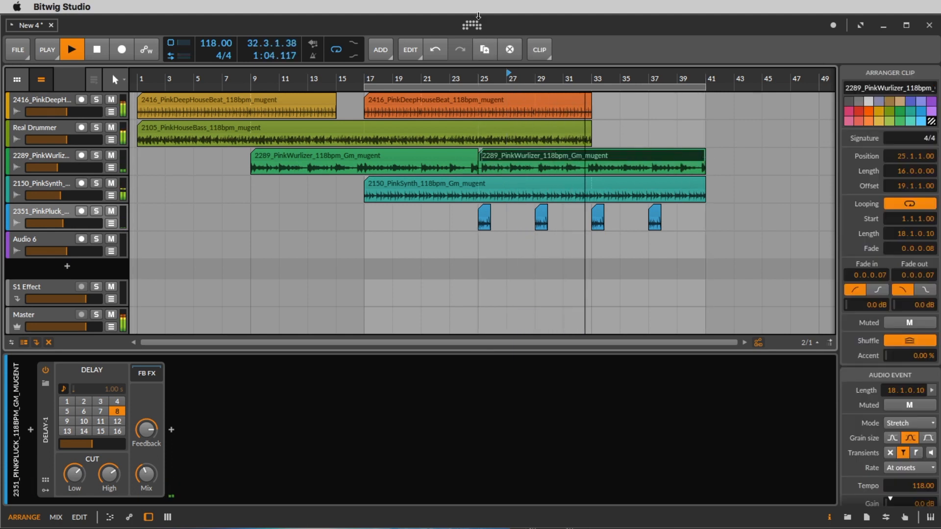
left_click_drag(577, 80, 521, 77)
left_click(616, 272)
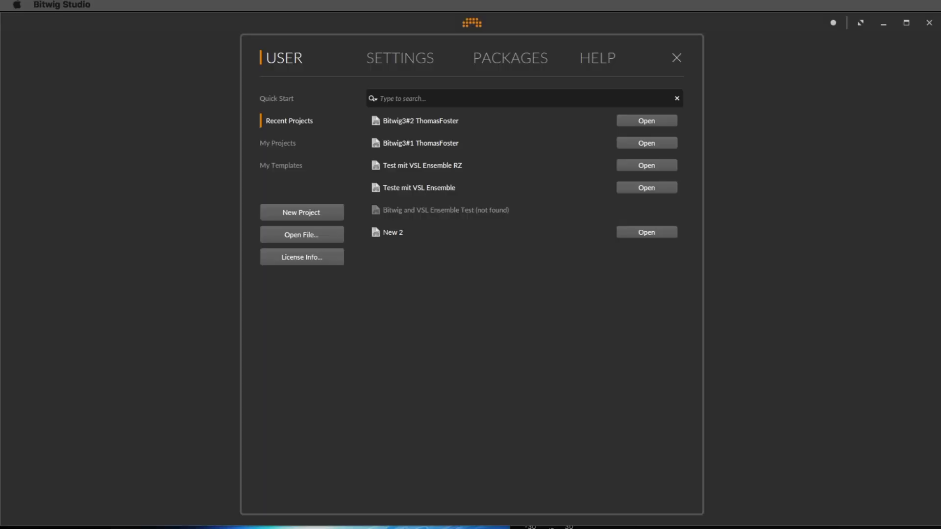
Create a new project and delete its default instrument track Inst 1
left_click(321, 213)
left_click(43, 95)
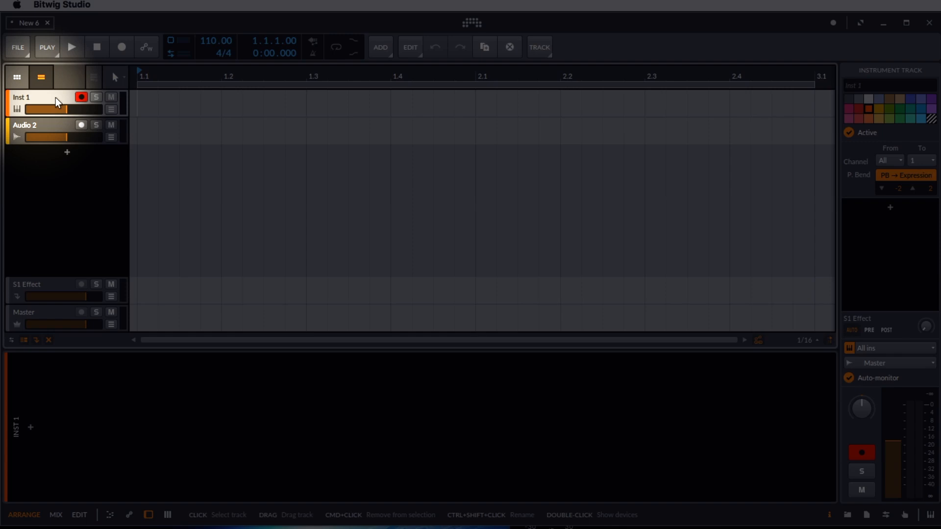
left_click(36, 124)
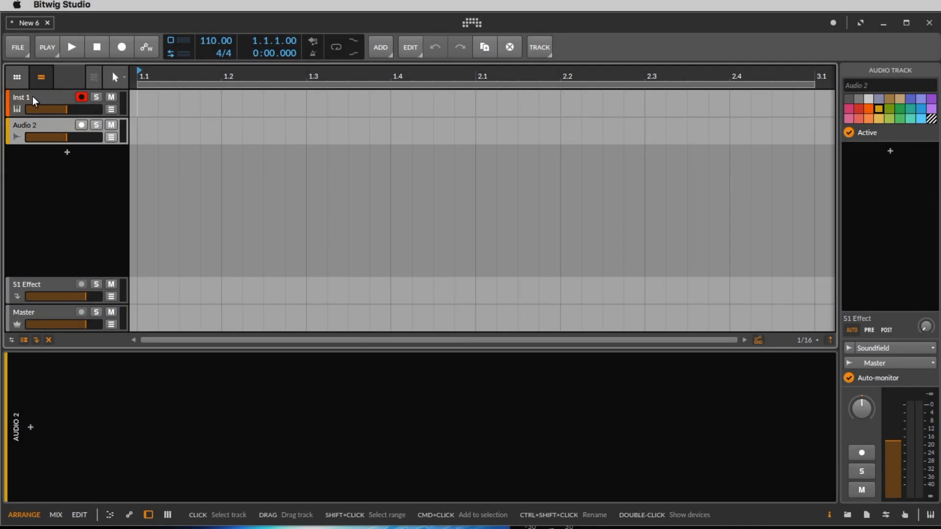
left_click(37, 96)
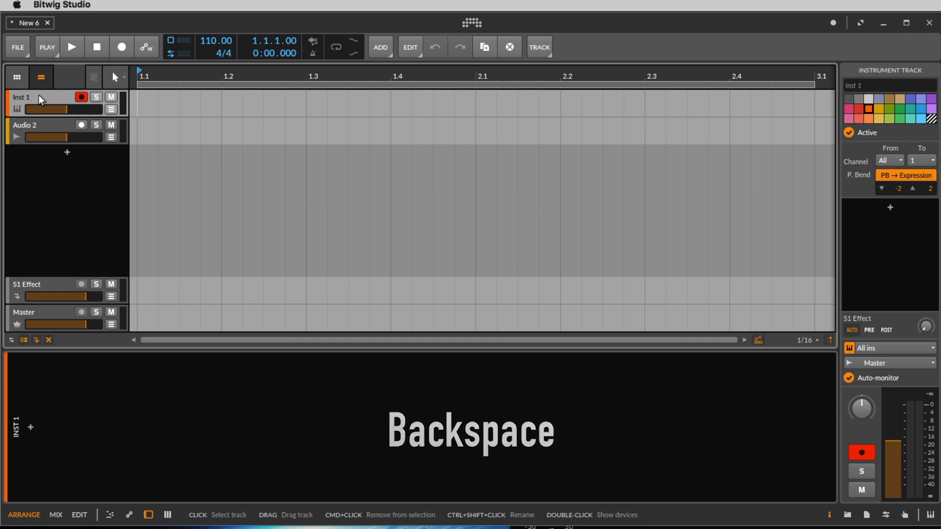
key("BackSpace")
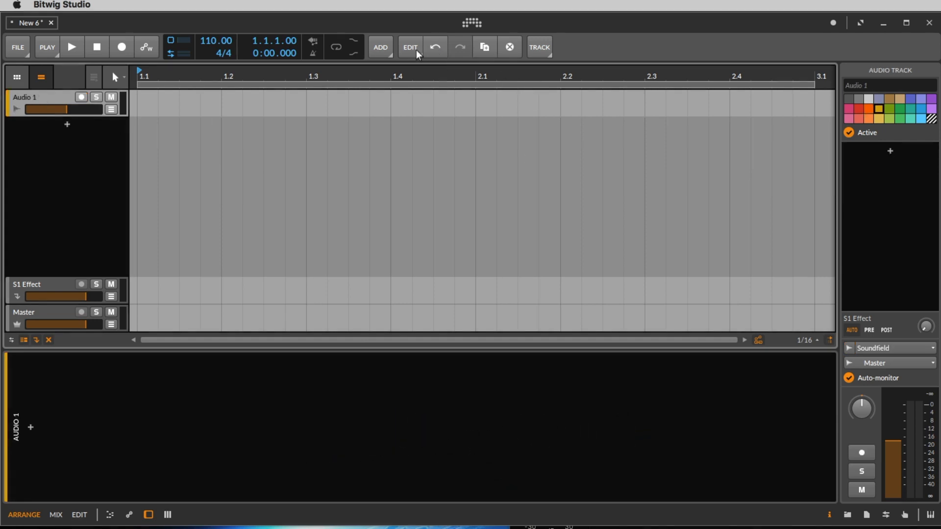
Add five more audio tracks so the project has Audio 1 through Audio 6
left_click(256, 45)
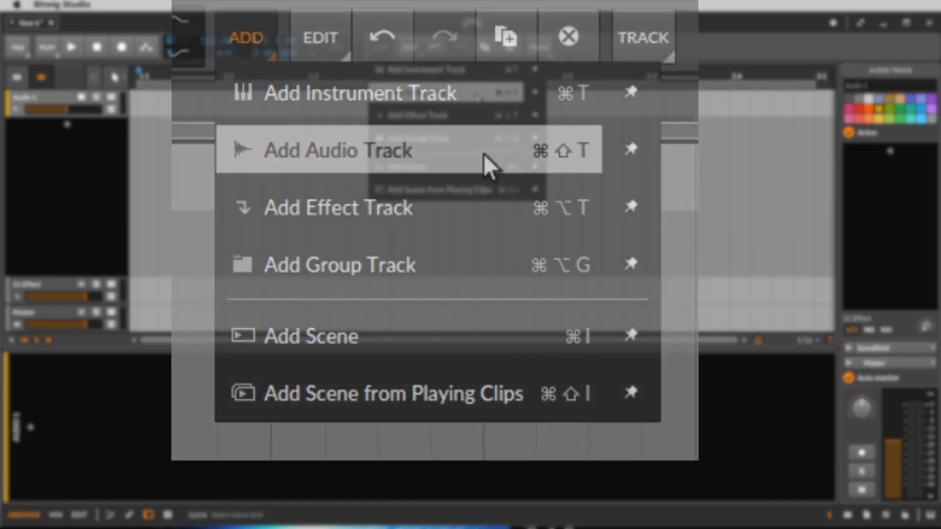
left_click(467, 93)
left_click(385, 44)
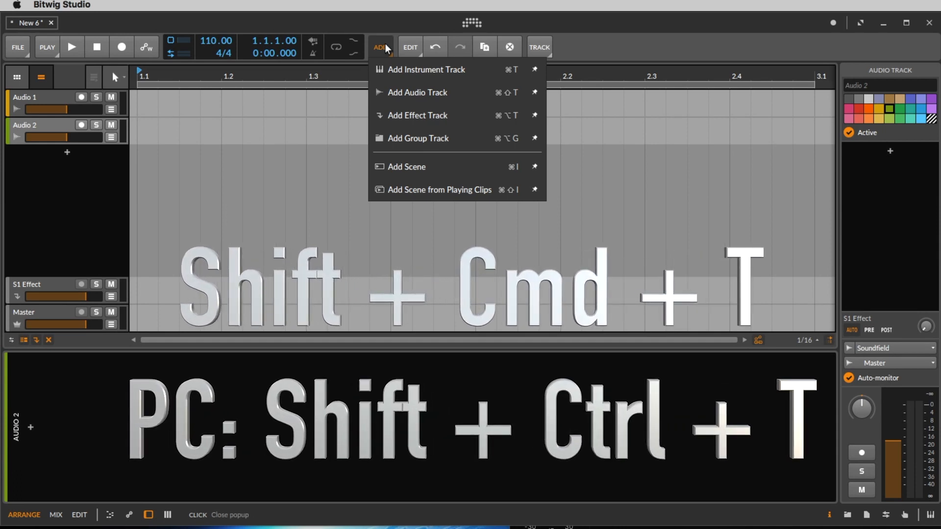
left_click(386, 46)
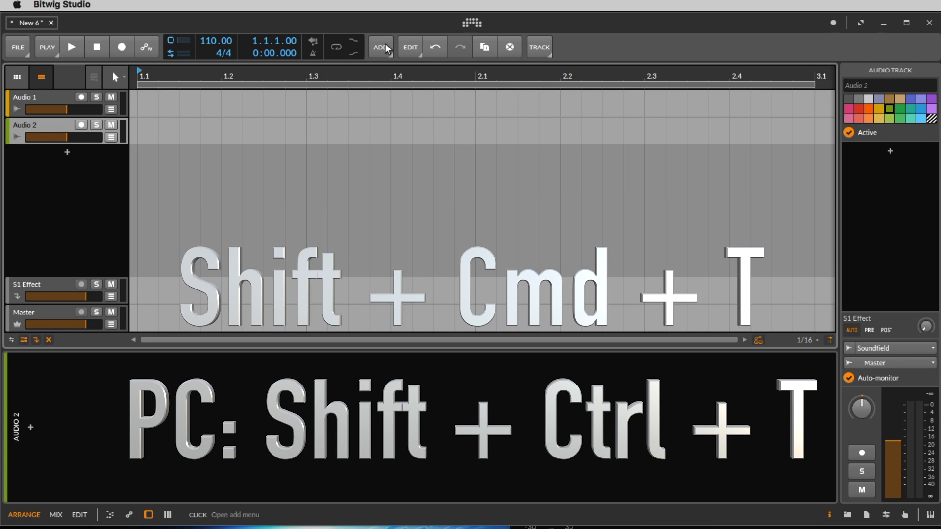
key("shift+super+t")
key("shift+super+t")
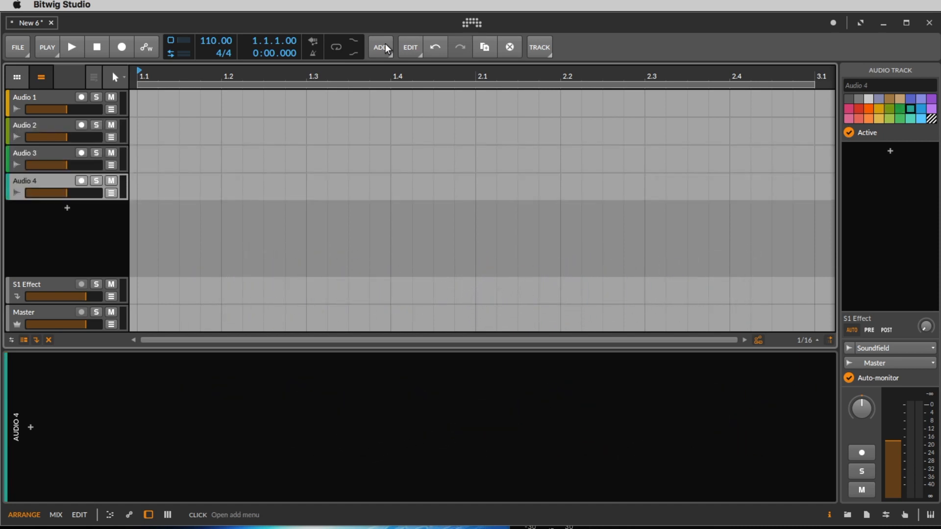
key("shift+super+t")
key("shift+super+t")
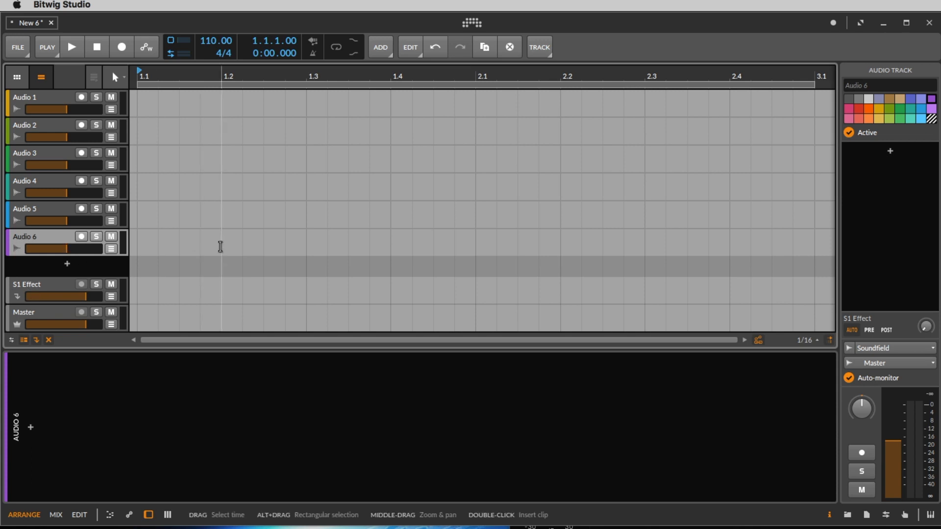
Switch to Chrome, open mugent.com and enlarge the browser window
left_click_drag(940, 441, 427, 65)
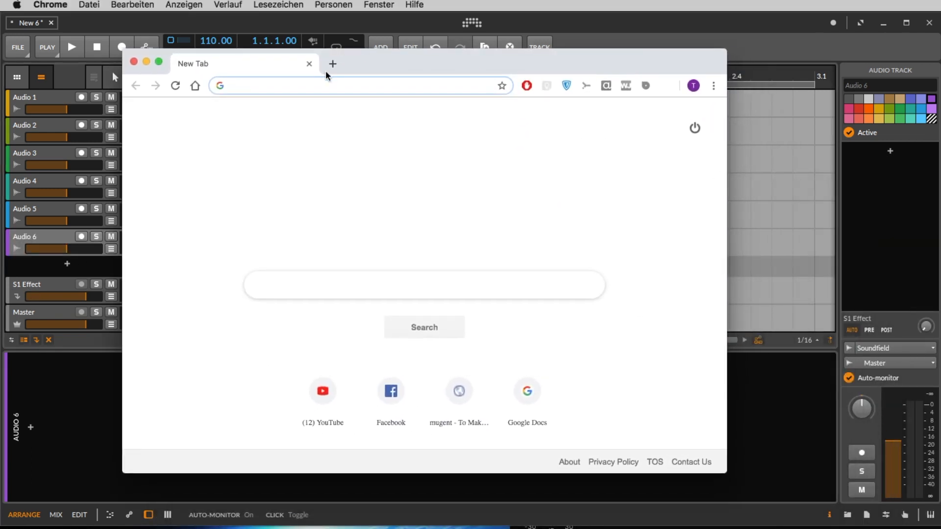
type("mugent")
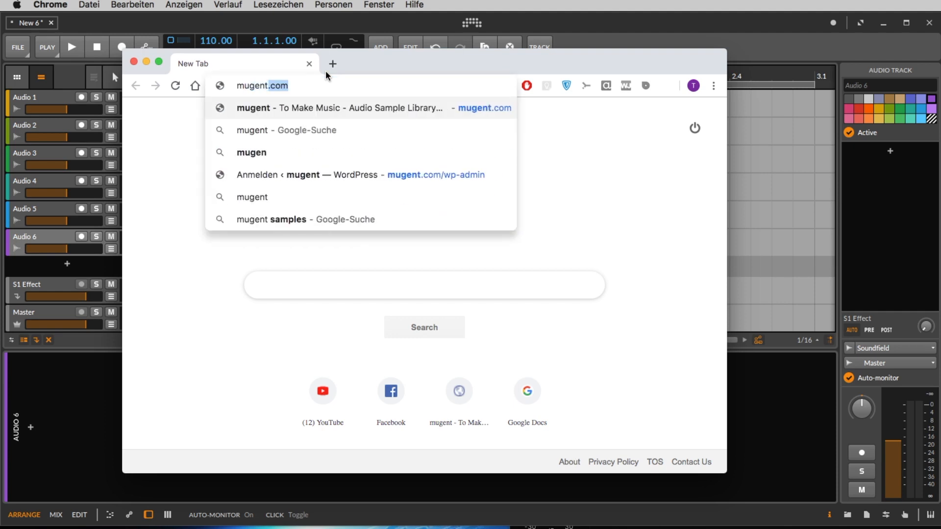
key("Return")
left_click_drag(326, 70, 313, 59)
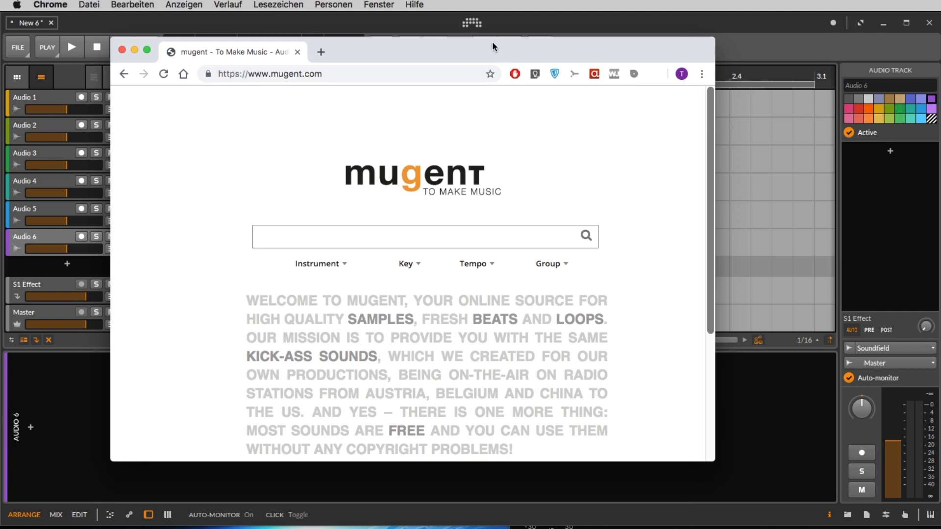
left_click_drag(492, 47, 478, 25)
left_click_drag(695, 446, 811, 506)
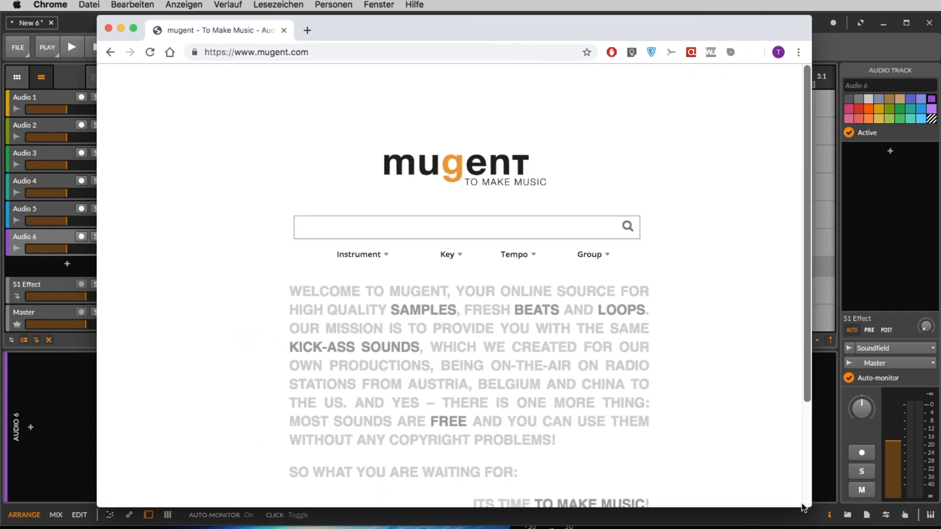
Look through the instrument, key and tempo filters, and filter the sample library by the group pink 118 Gm
left_click(357, 253)
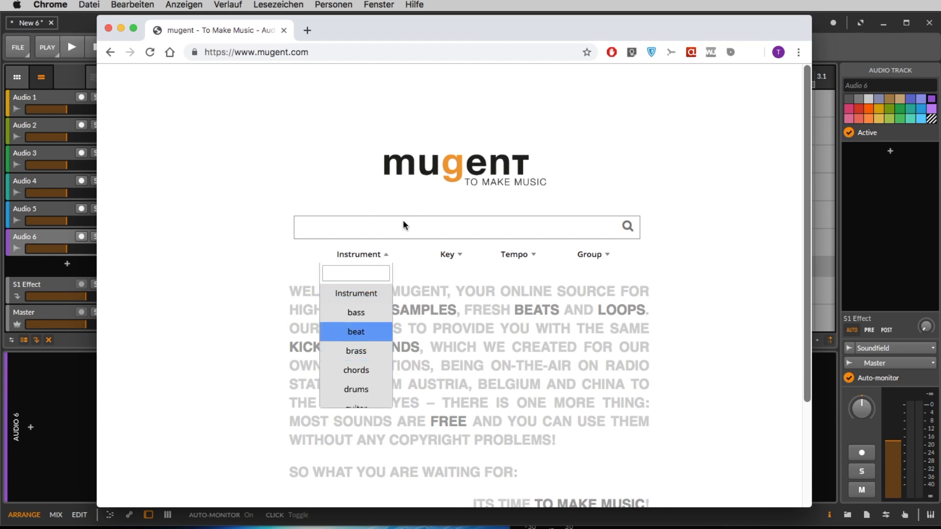
left_click(451, 255)
left_click(514, 255)
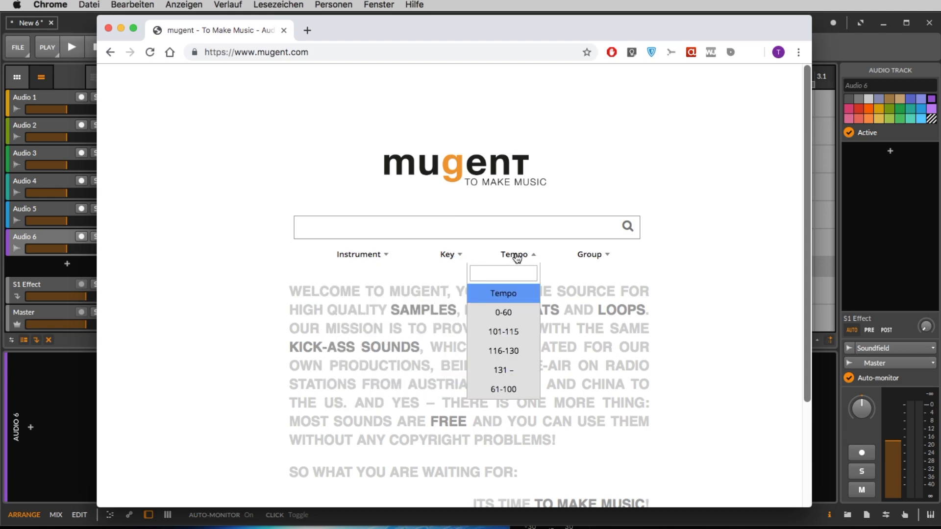
left_click(615, 168)
left_click(600, 258)
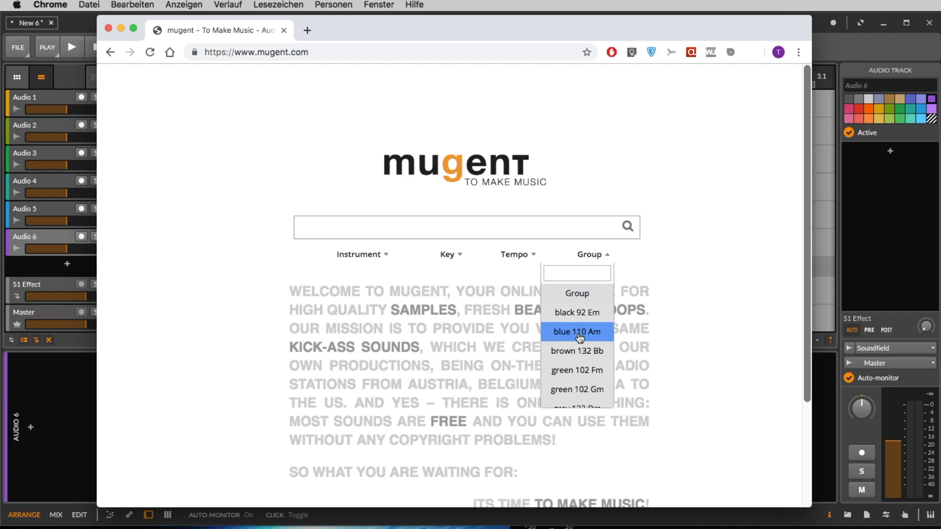
scroll(579, 338, "down", 3)
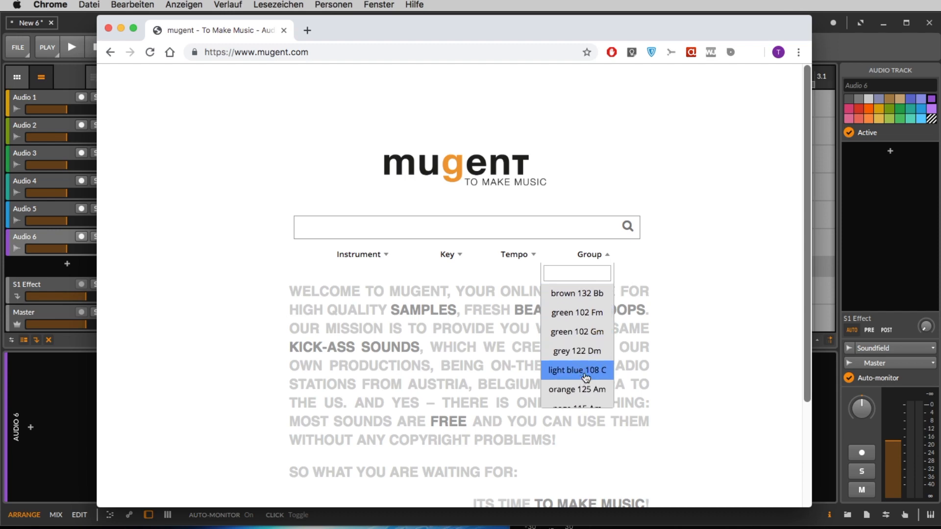
scroll(579, 365, "down", 3)
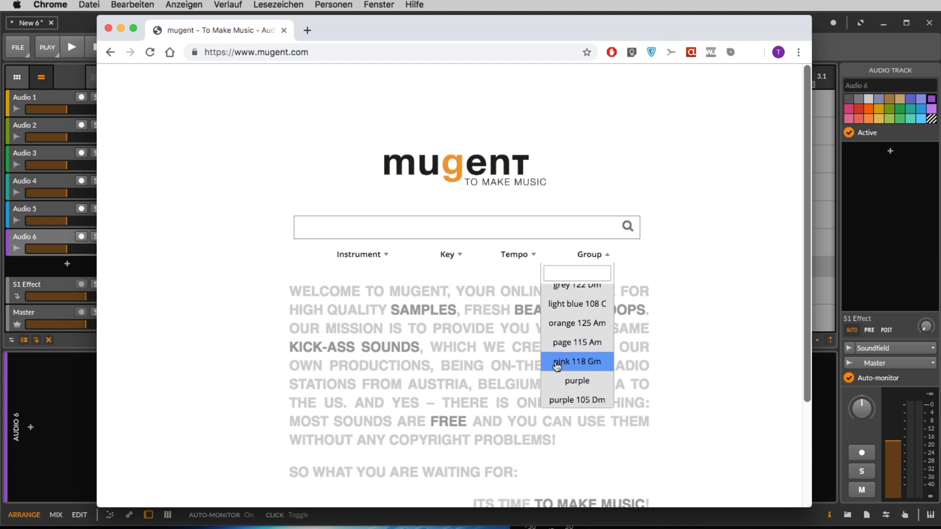
left_click(596, 365)
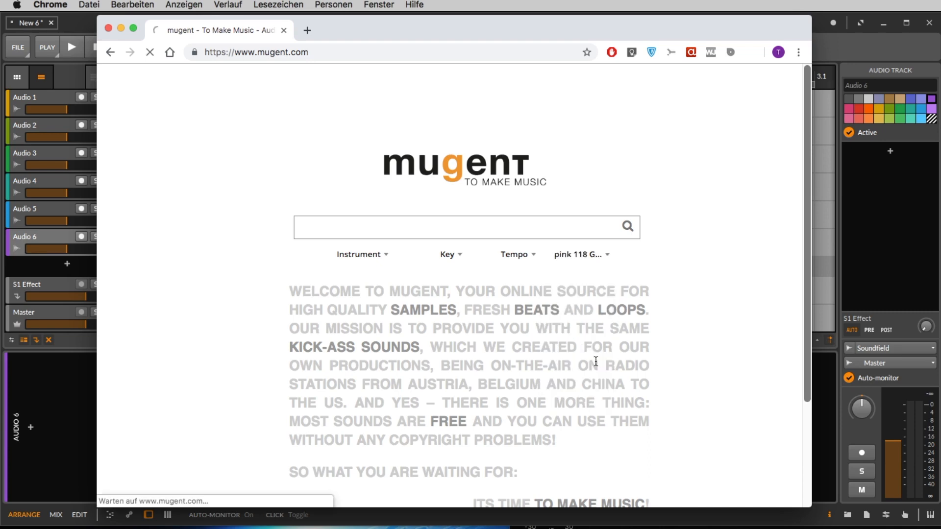
Narrow the pink 118 Gm results to the beat instrument and download the Pink Deep House Beat loop
scroll(490, 227, "down", 15)
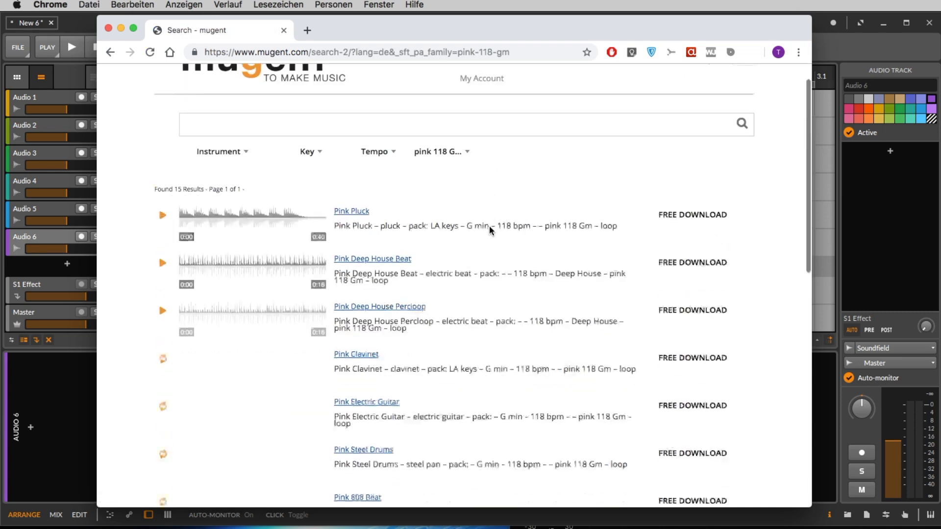
scroll(490, 232, "up", 15)
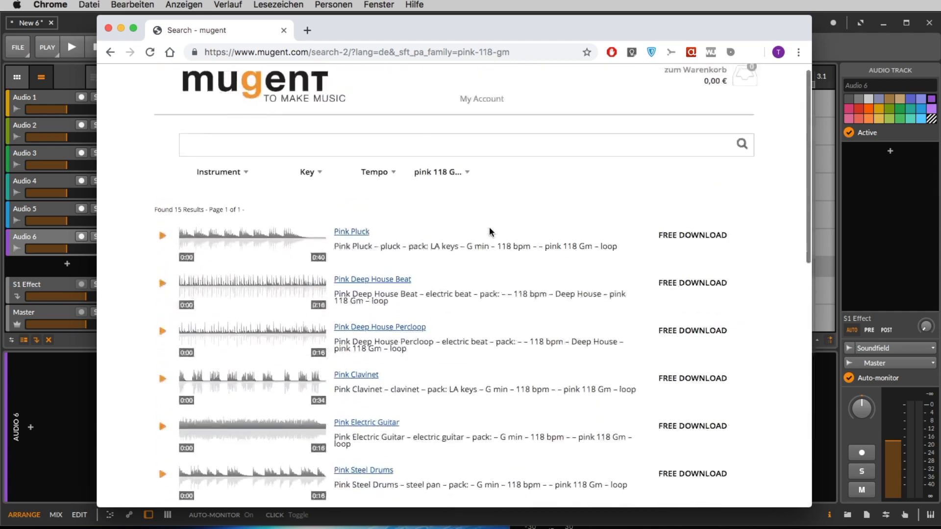
left_click(229, 189)
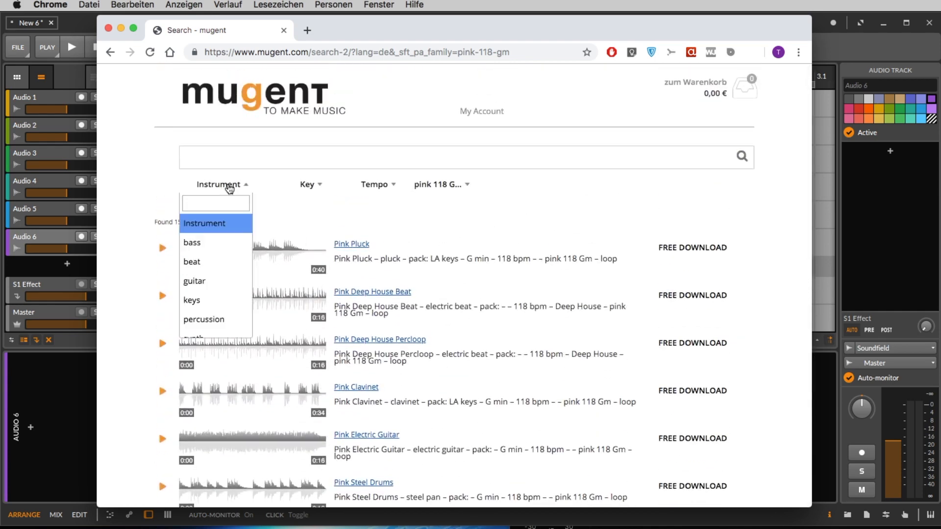
left_click(215, 262)
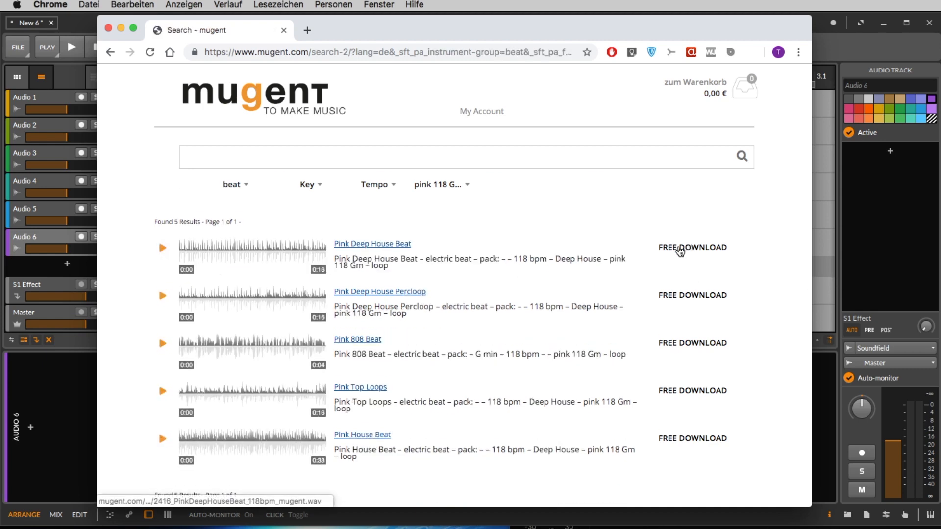
left_click(695, 249)
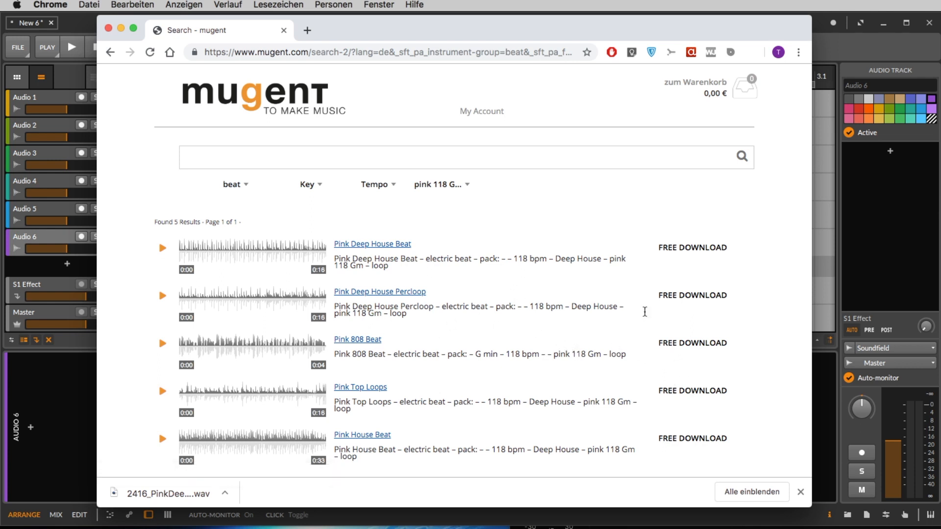
Change the instrument filter of the pink 118 Gm samples to bass
scroll(634, 331, "down", 3)
scroll(636, 332, "up", 3)
left_click(230, 186)
left_click(216, 244)
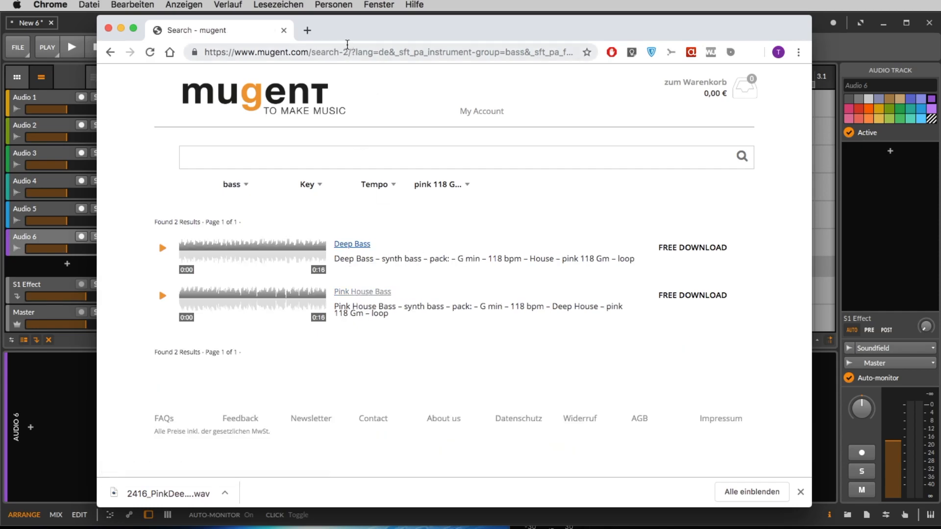
Bring up the mugent Pink sample folder in Finder and place its window beside the arranger tracks
double_click(341, 33)
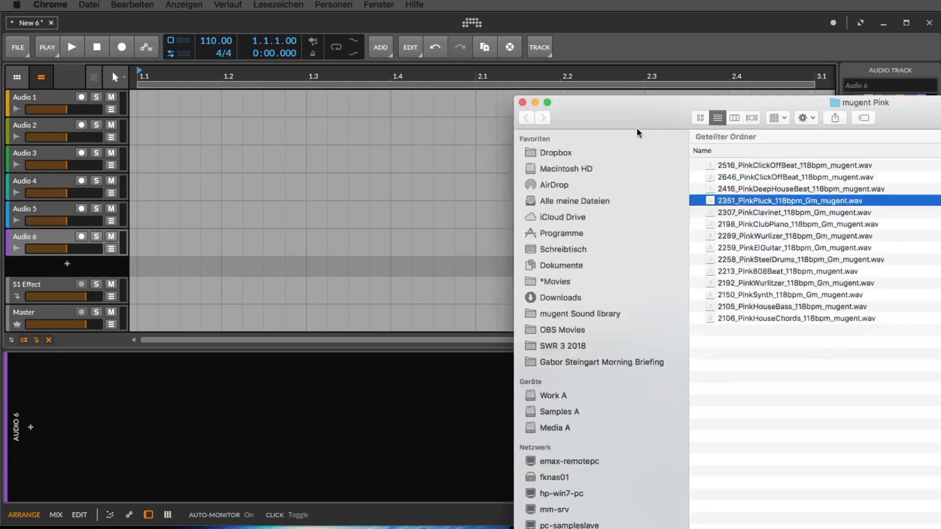
left_click_drag(636, 129, 579, 101)
left_click_drag(573, 39, 689, 63)
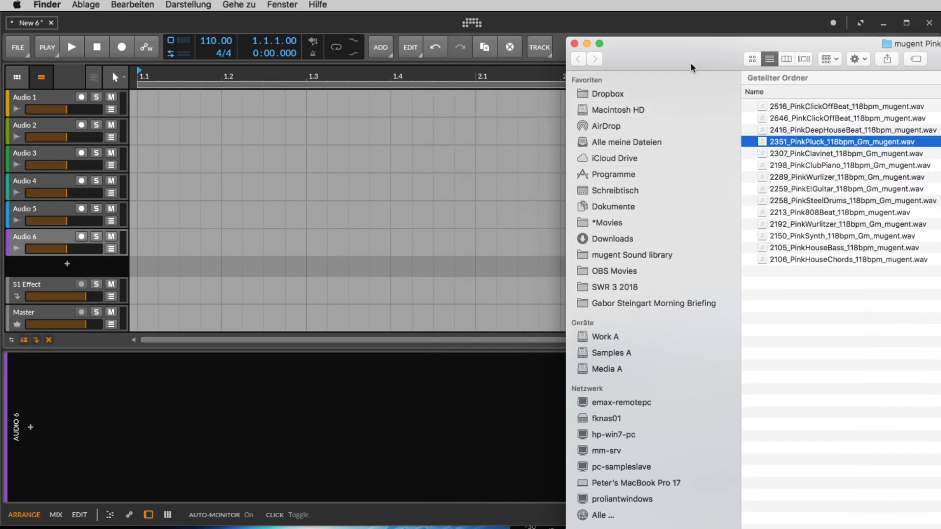
left_click(858, 107)
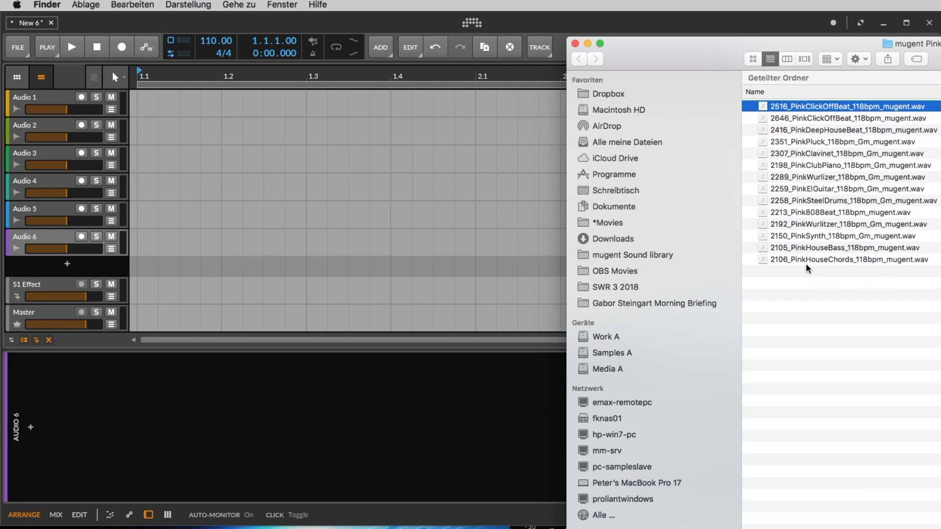
left_click_drag(689, 48, 709, 57)
Return to Bitwig Studio and set the project tempo to 118 BPM
left_click(289, 26)
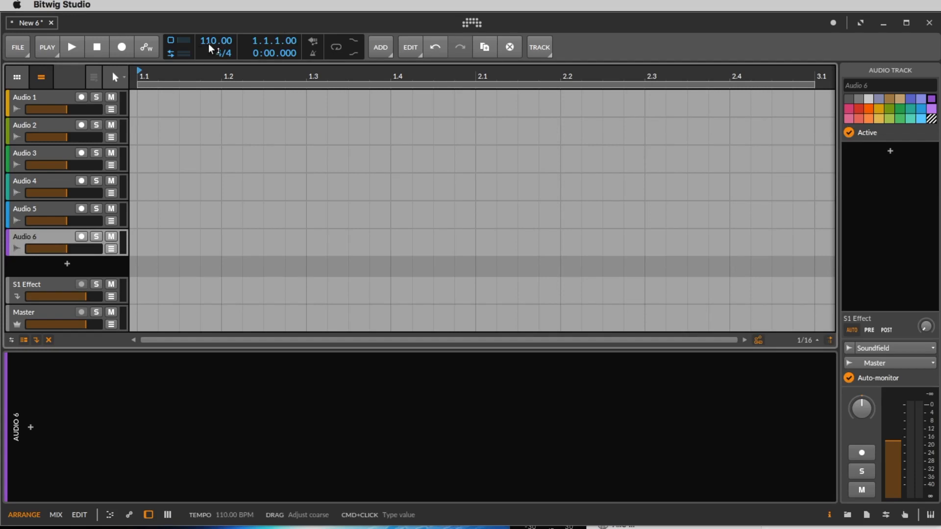
double_click(208, 43)
key("BackSpace")
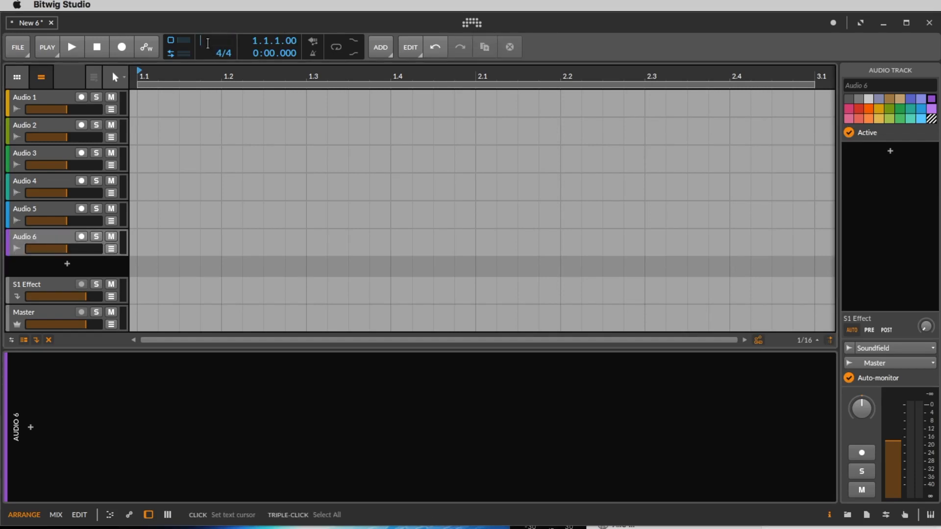
key("Return")
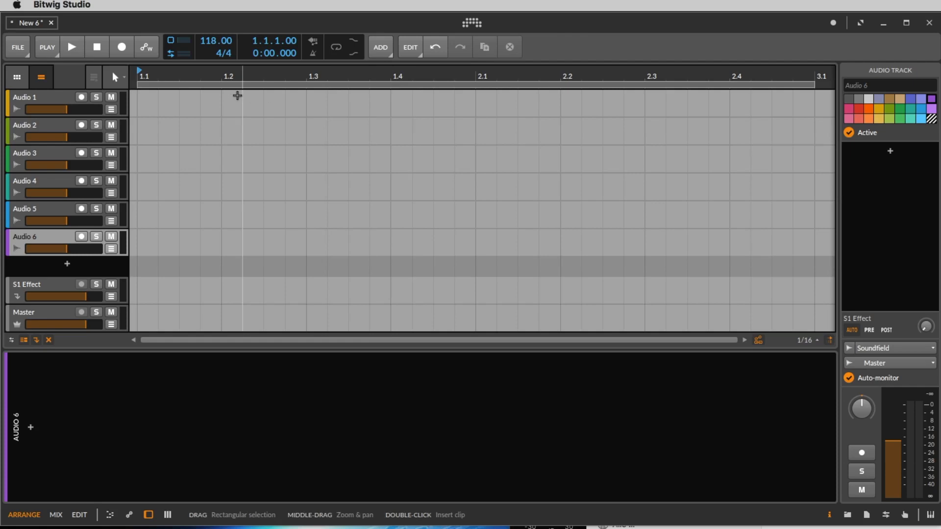
Place 2416_PinkDeepHouseBeat_118bpm_mugent.wav from the Finder folder on the first audio track at 1.1 and select the clip
key("super+Tab")
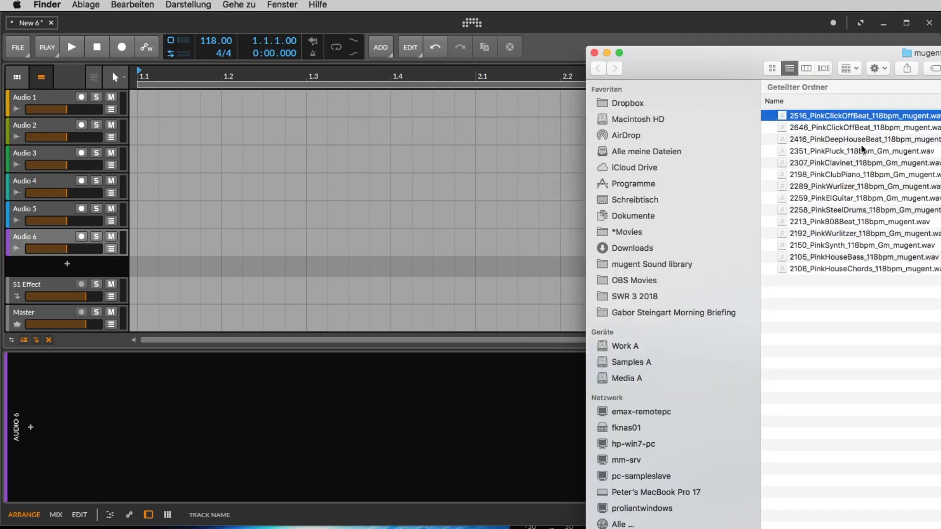
left_click_drag(858, 140, 145, 117)
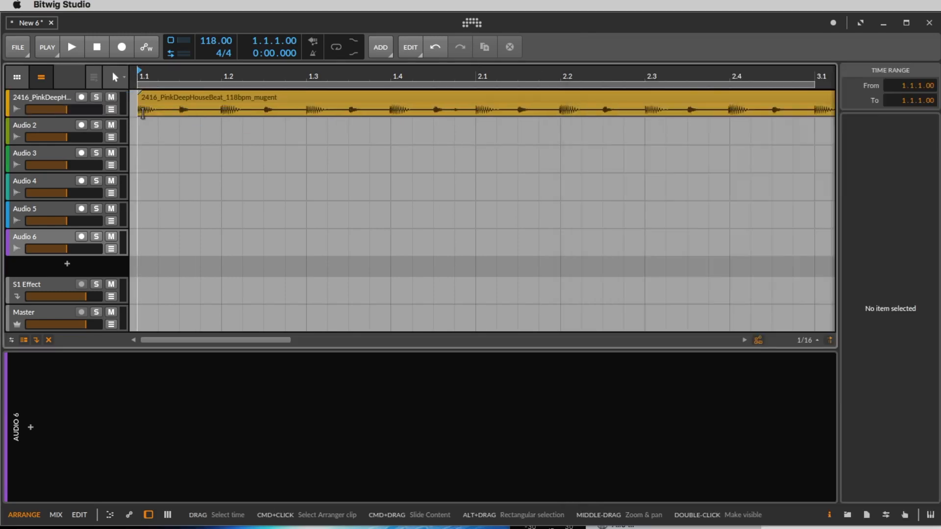
left_click(225, 98)
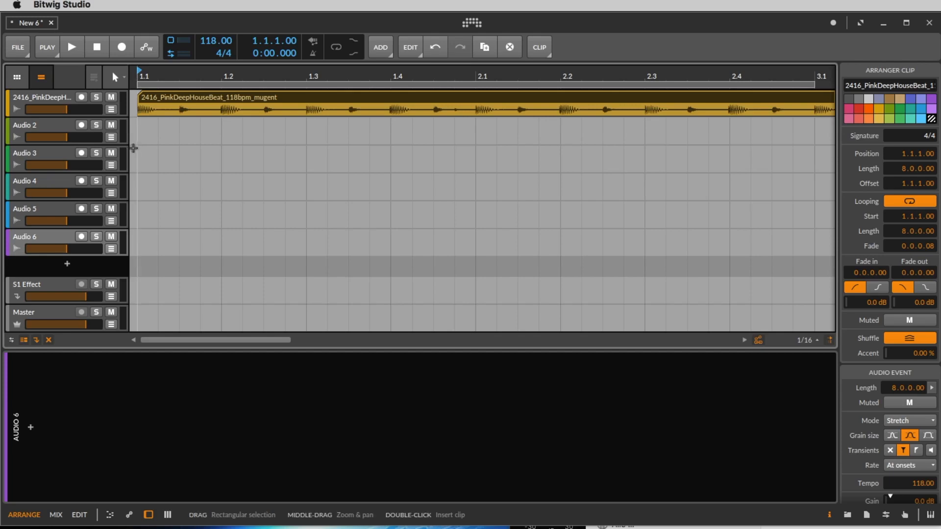
Play the beat clip on the first track from 1.1, stop playback, and select the clip
left_click(137, 147)
key("space")
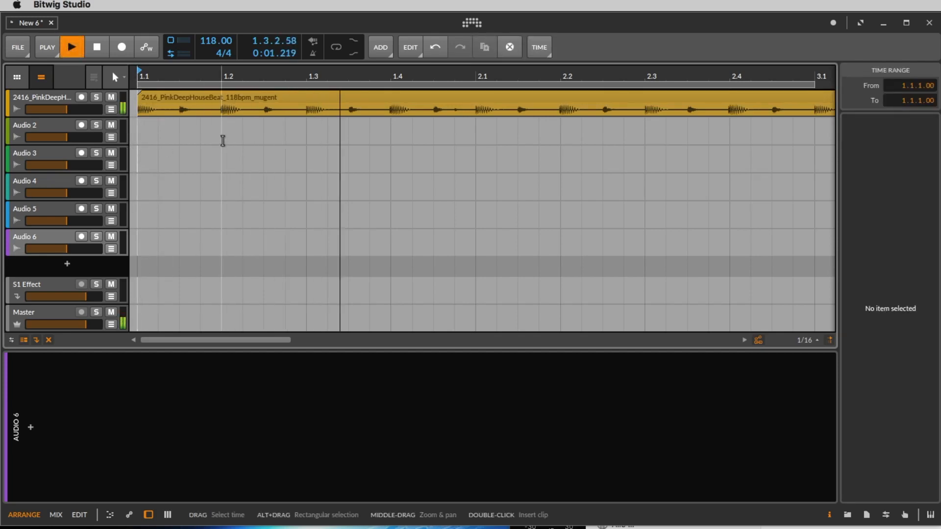
key("space")
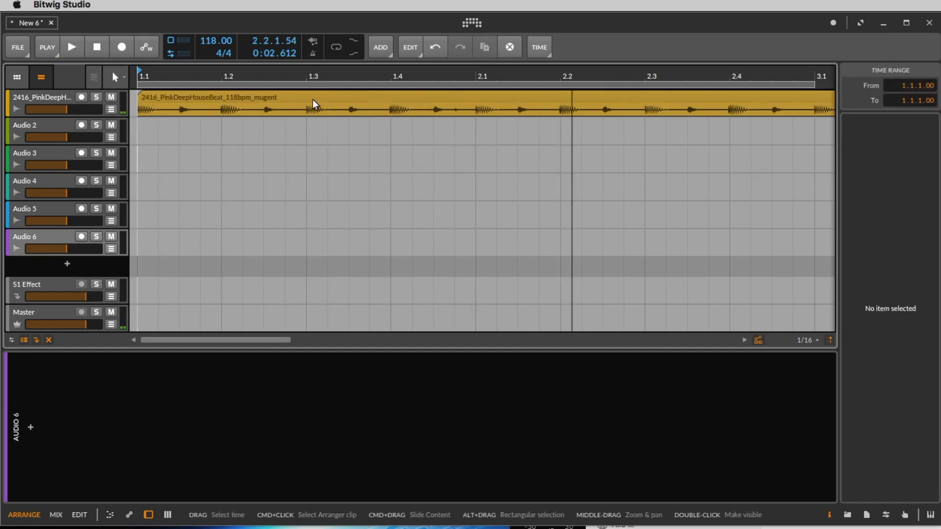
left_click(210, 97)
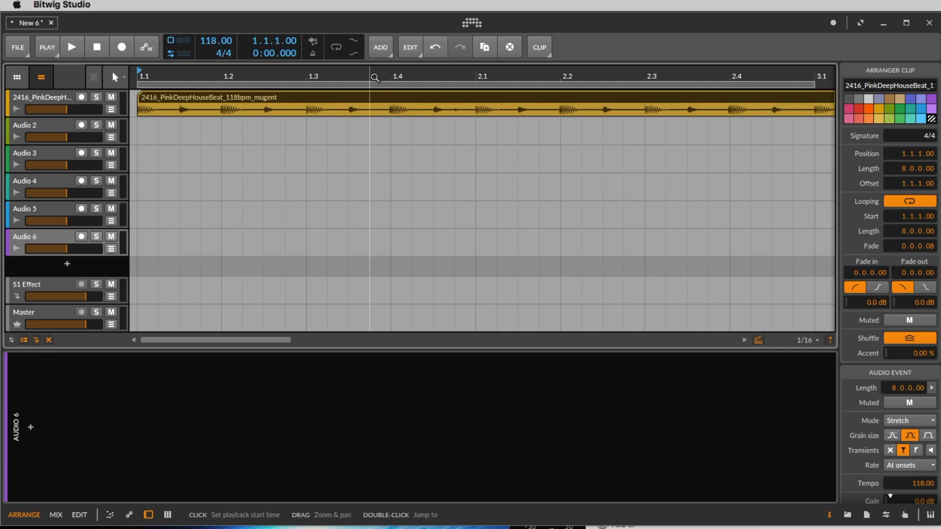
Audition the beat clip from the middle of bar 4 and open it in the detail editor
mouse_move(375, 78)
left_mouse_down()
mouse_move(371, 91)
mouse_move(370, 32)
mouse_move(368, 77)
left_mouse_up()
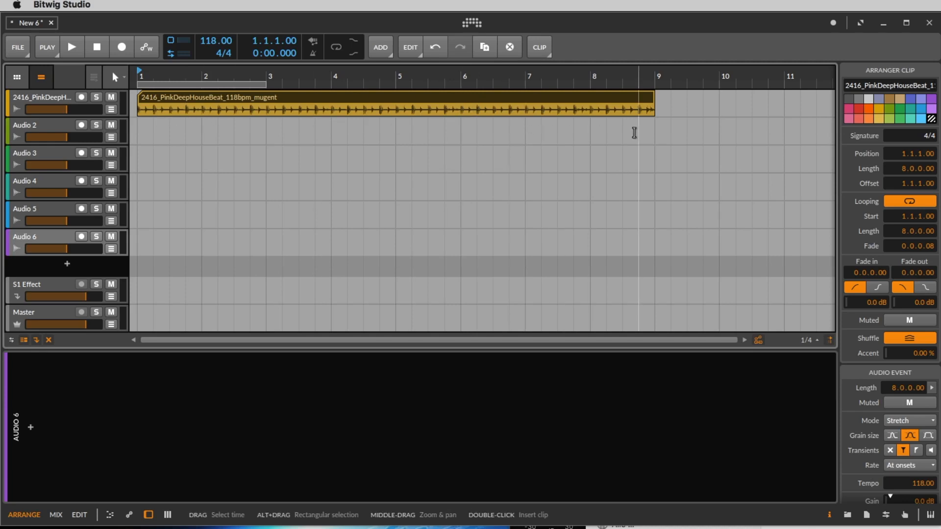
left_click(366, 73)
key("space")
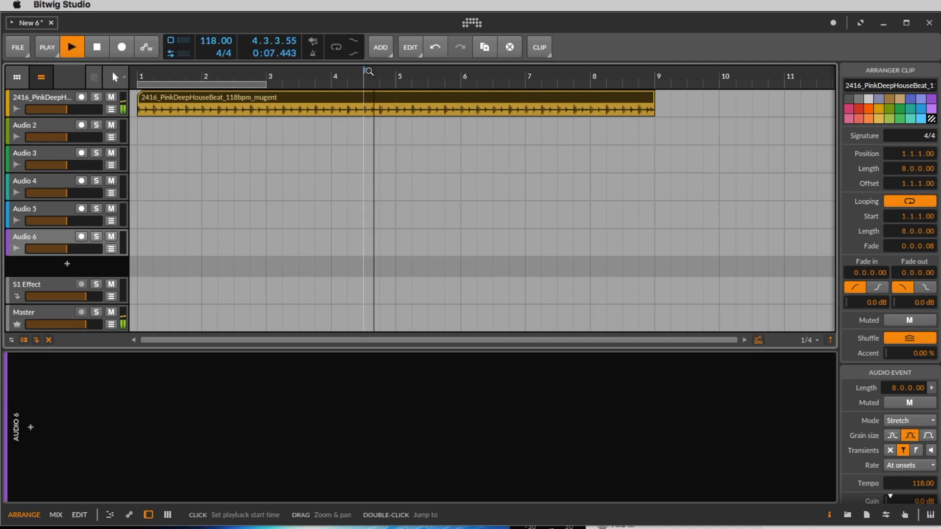
key("space")
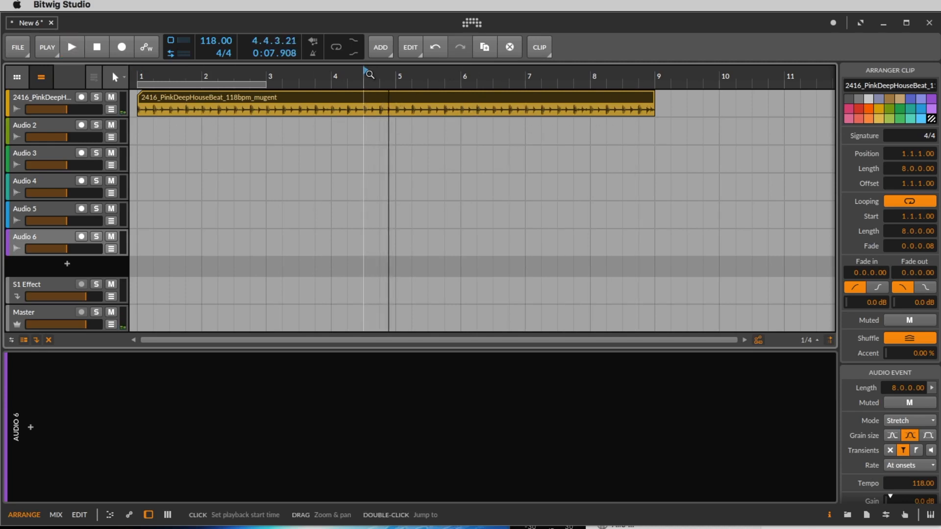
double_click(348, 98)
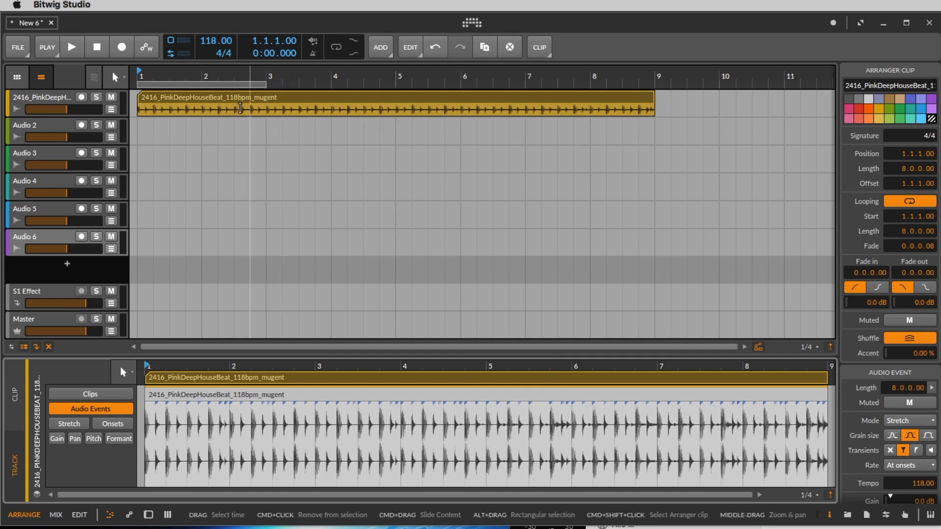
Play the arrangement from the clip's end at bar 9 and again from 1.1, with the beat clip selected
left_click(136, 128)
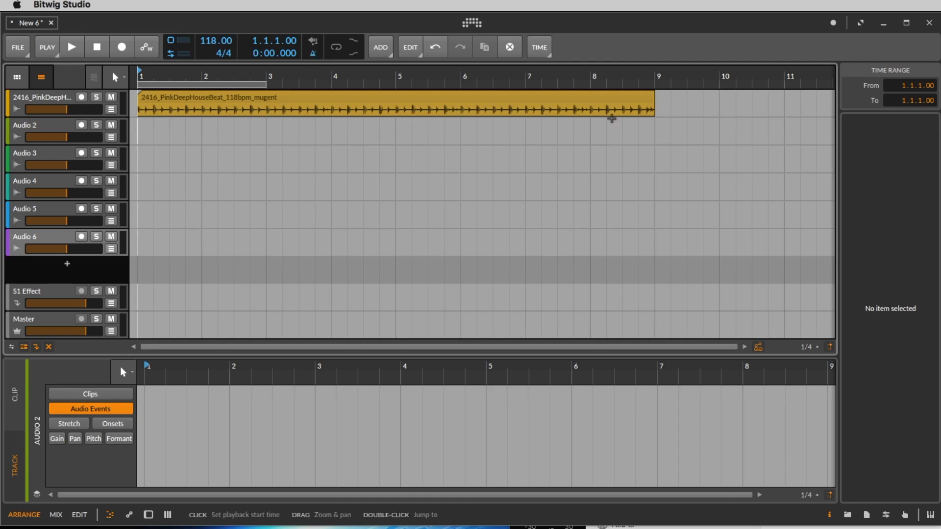
left_click(651, 129)
key("space")
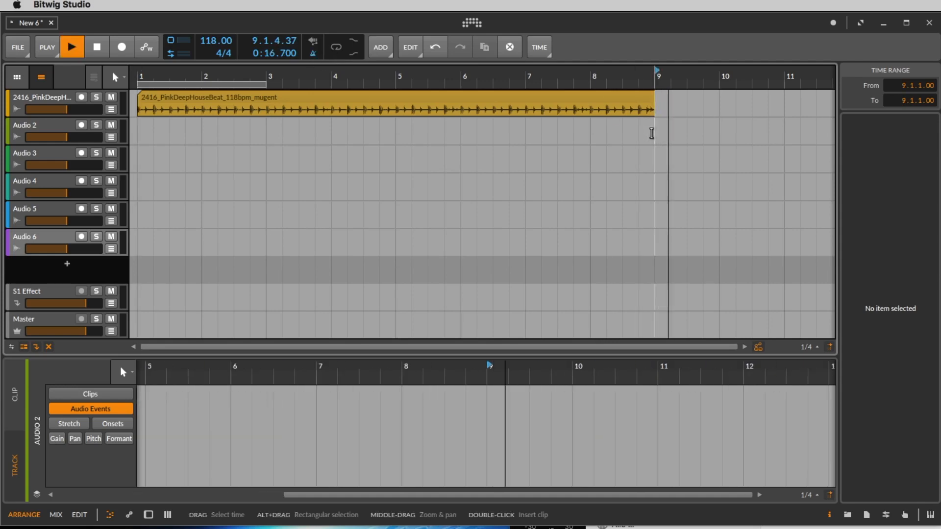
left_click(139, 132)
key("space")
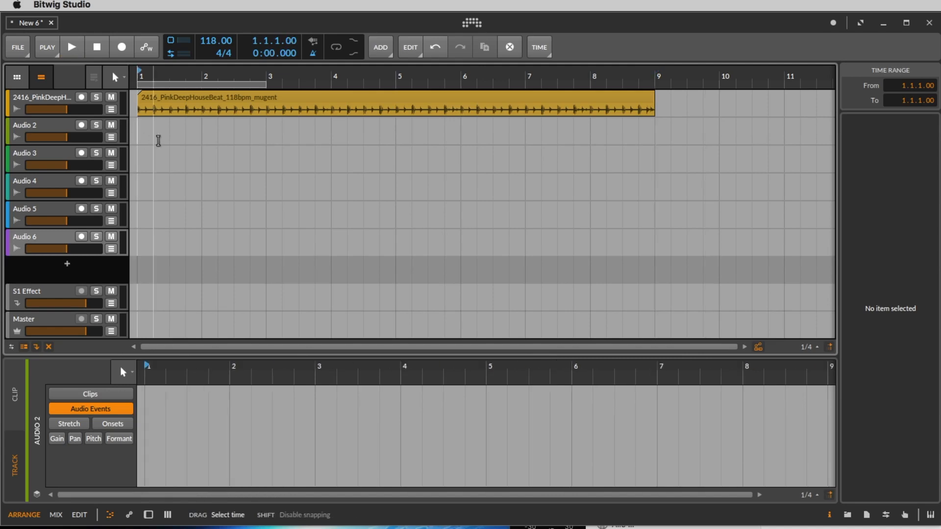
key("space")
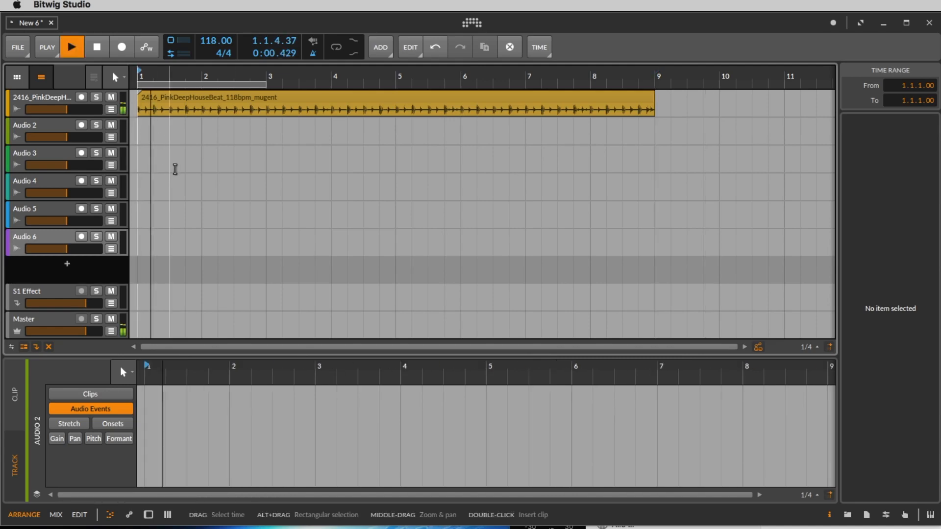
left_click(224, 98)
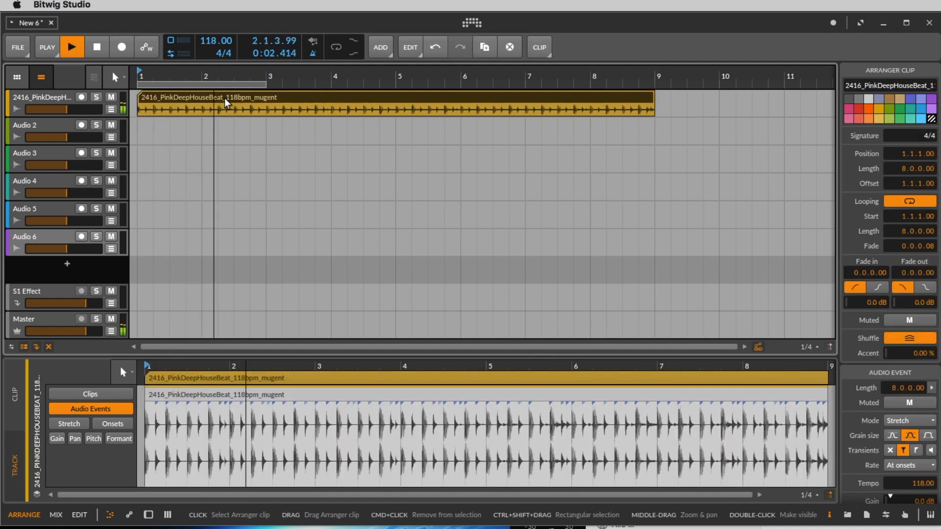
key("space")
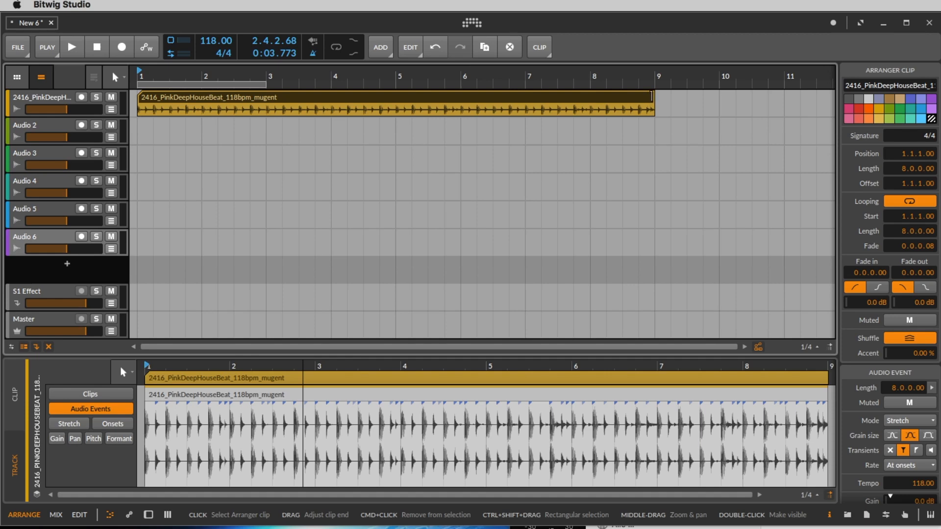
Shorten the beat clip to one beat (0.1.0.00) and play it from 1.1
left_click_drag(652, 96, 209, 119)
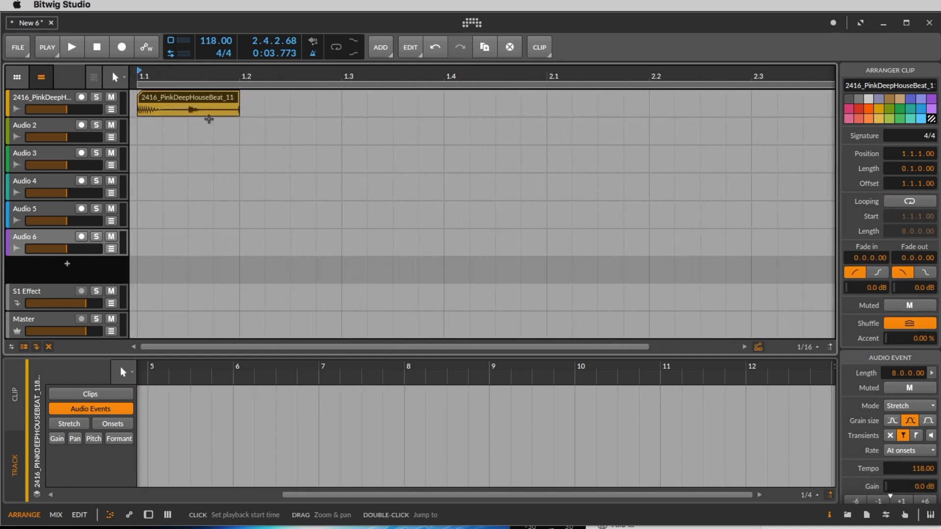
left_click(140, 156)
left_click(151, 168)
key("space")
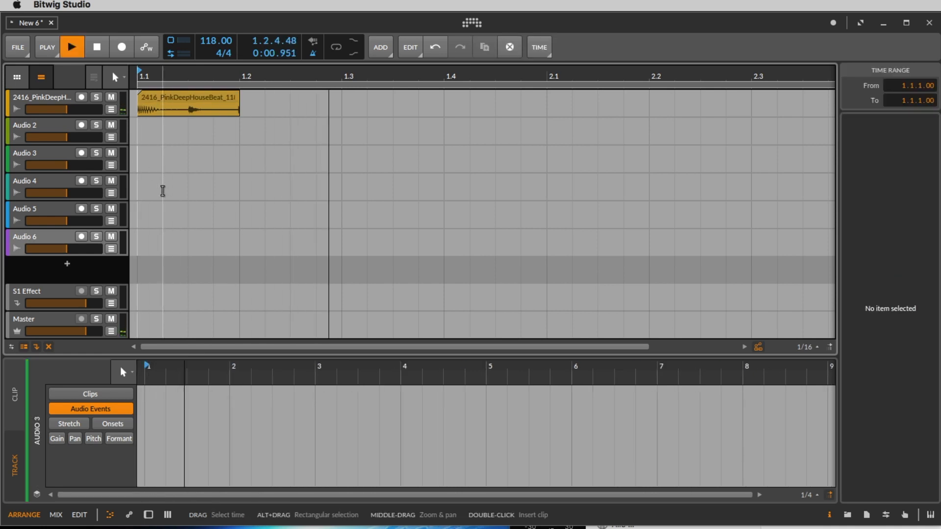
key("space")
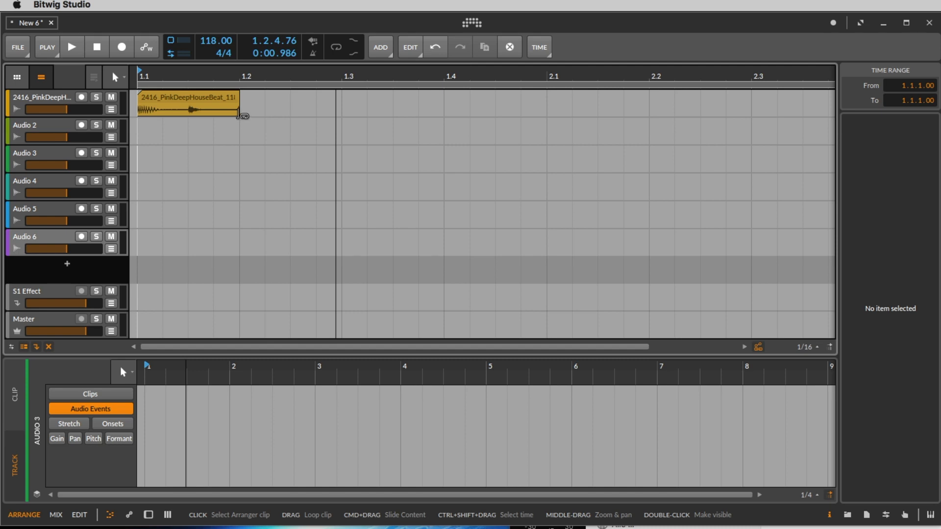
Loop the one-beat clip out to 2.1 for a clip length of 1.0.0.00 and play it
left_click_drag(240, 113, 551, 151)
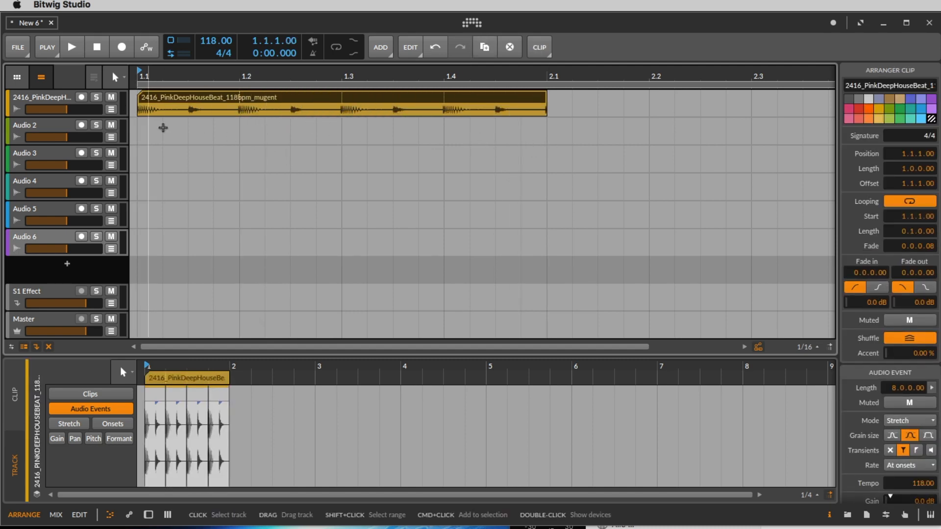
left_click(136, 136)
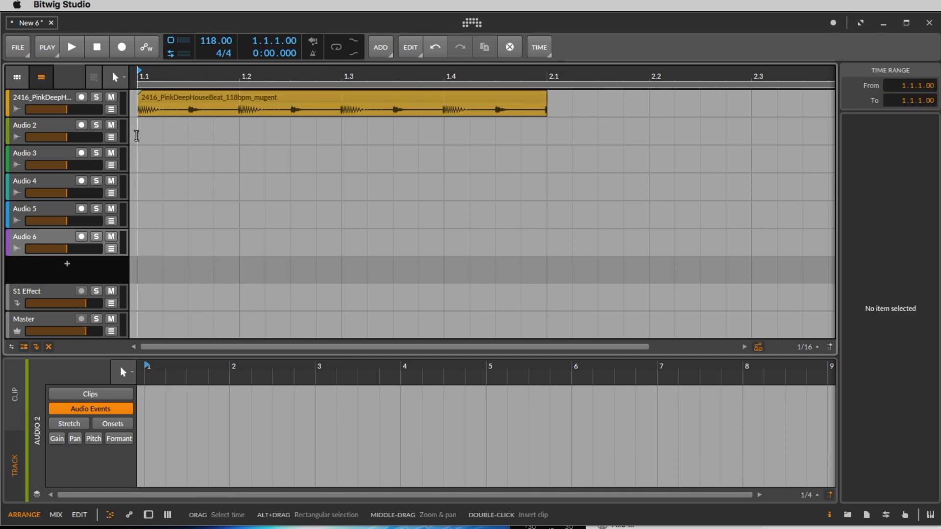
key("space")
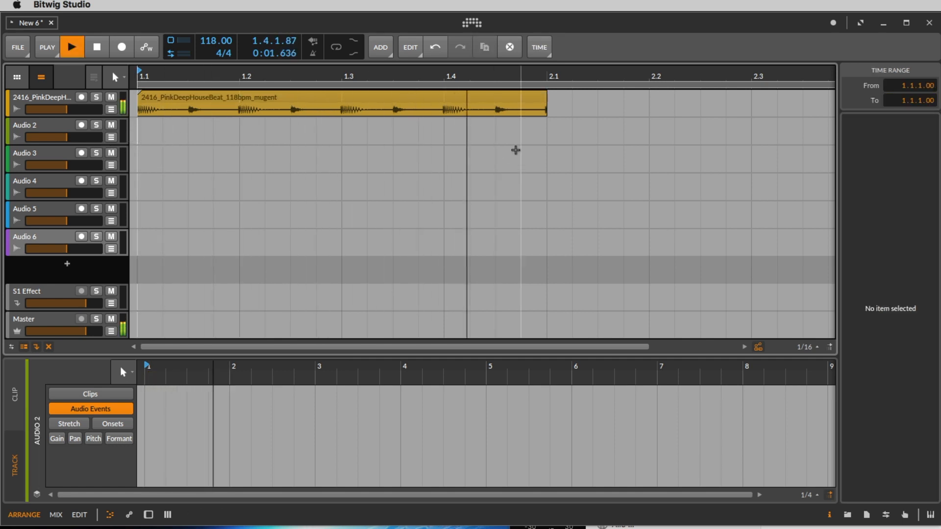
key("space")
Audition the beat clip with a loop length of 0.0.2.00 and turn the clip's looping off
left_click_drag(545, 95, 549, 143)
key("space")
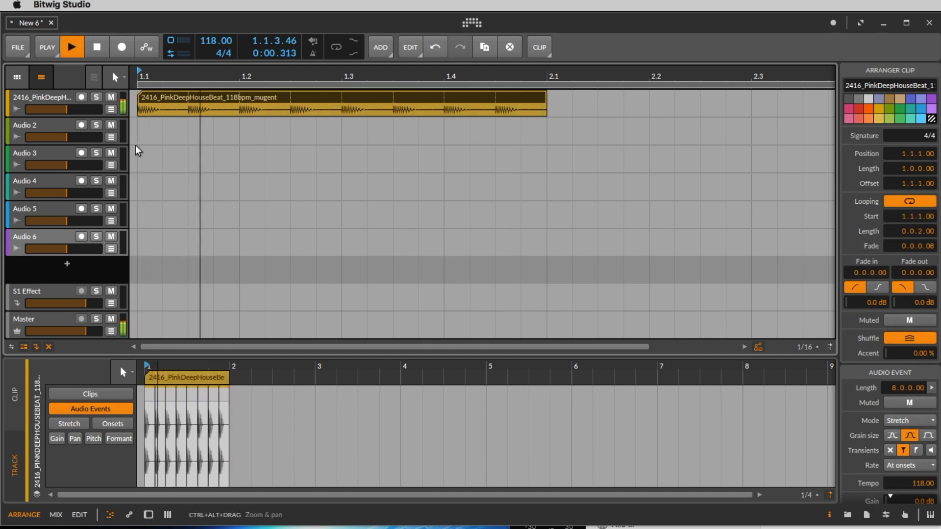
key("space")
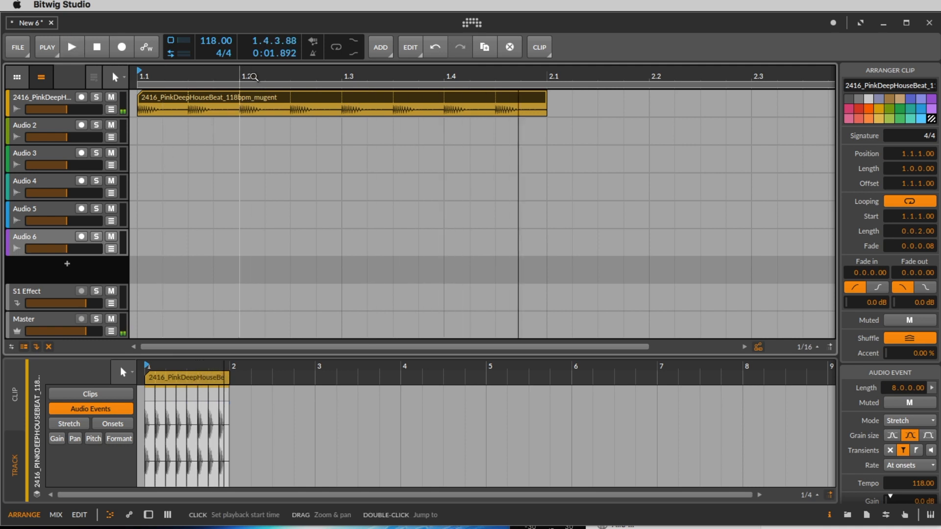
mouse_move(546, 104)
left_mouse_down()
mouse_move(184, 93)
mouse_move(547, 101)
left_mouse_up()
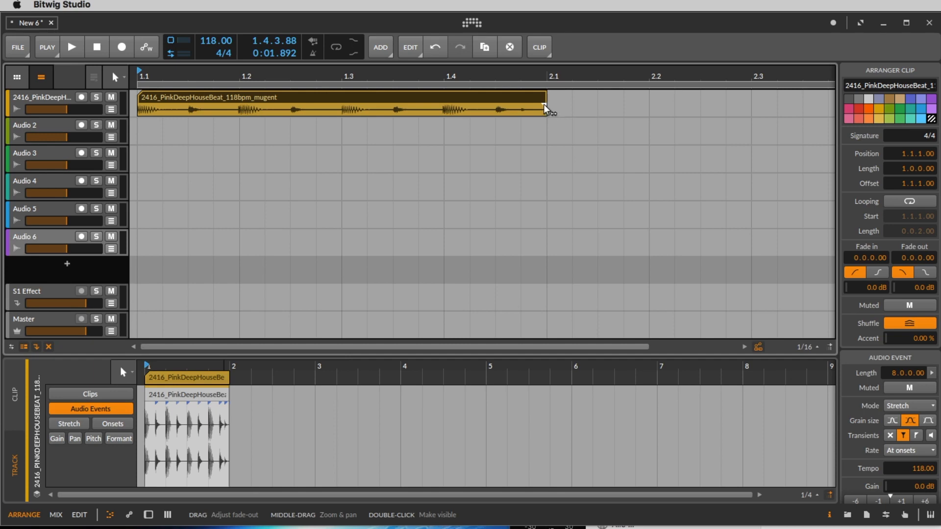
Add a 0.2.0.00 fade-out from 1.3 to the end of the beat clip and play it from 1.1
left_click_drag(545, 105, 342, 105)
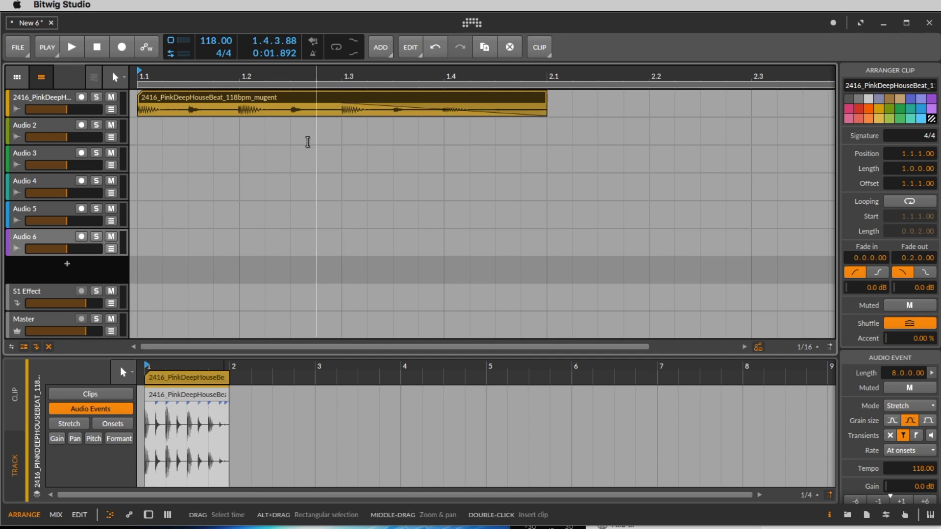
left_click(140, 146)
key("space")
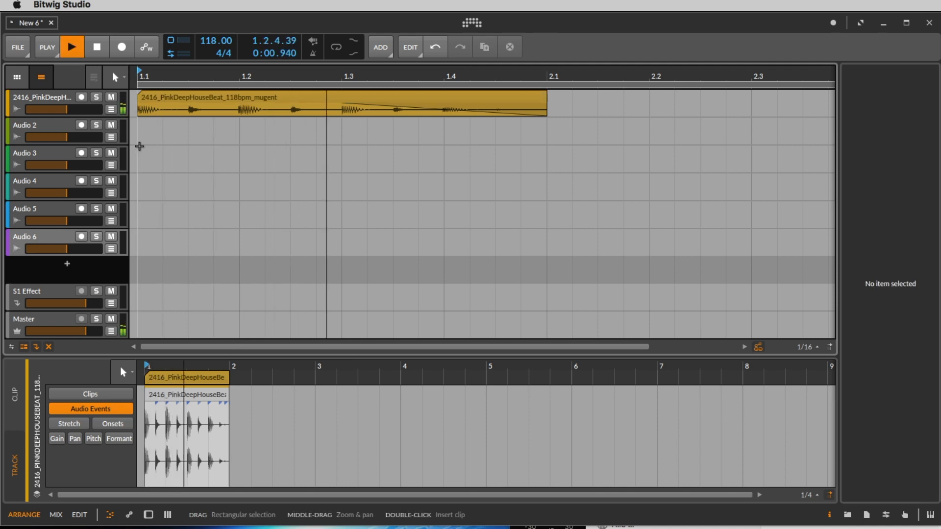
key("space")
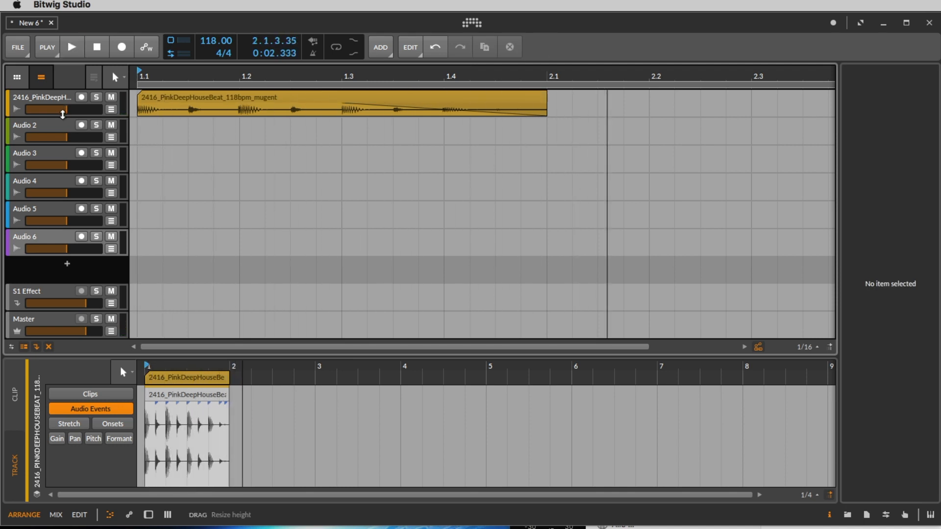
Increase the height of the first audio track to about four times its size for a larger waveform
mouse_move(62, 115)
left_mouse_down()
mouse_move(59, 172)
mouse_move(65, 117)
left_mouse_up()
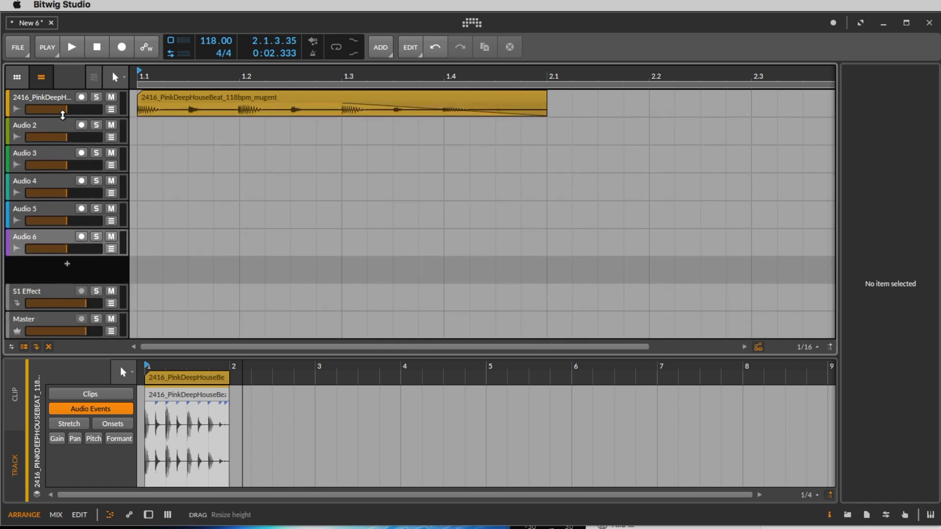
left_click_drag(63, 114, 64, 204)
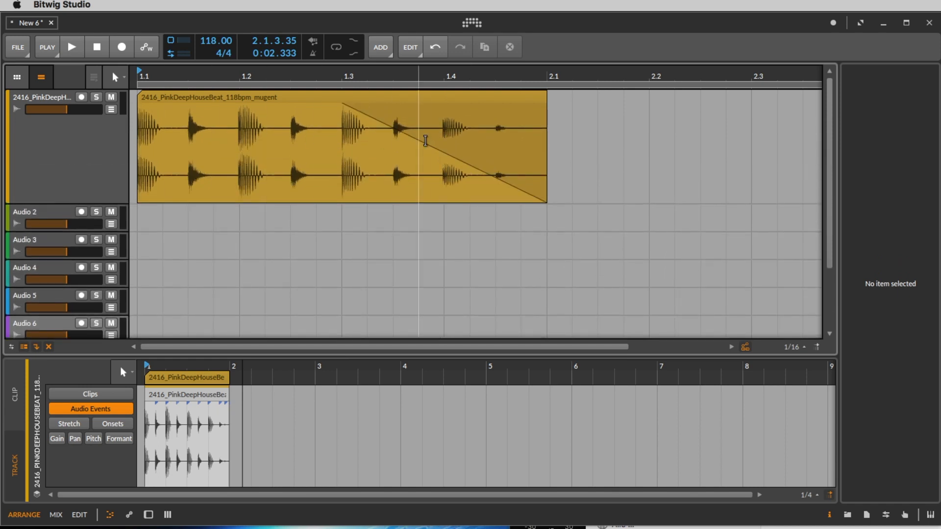
Bend the clip's fade-out curve downward, extend it back to 1.2, audition it, and remove the fade
left_click_drag(426, 142, 427, 175)
left_click_drag(342, 105, 239, 105)
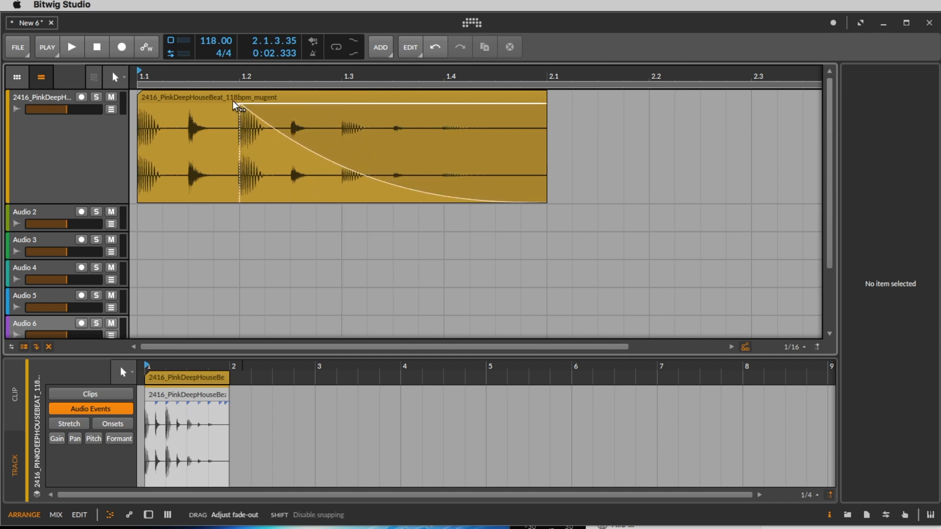
left_click(140, 222)
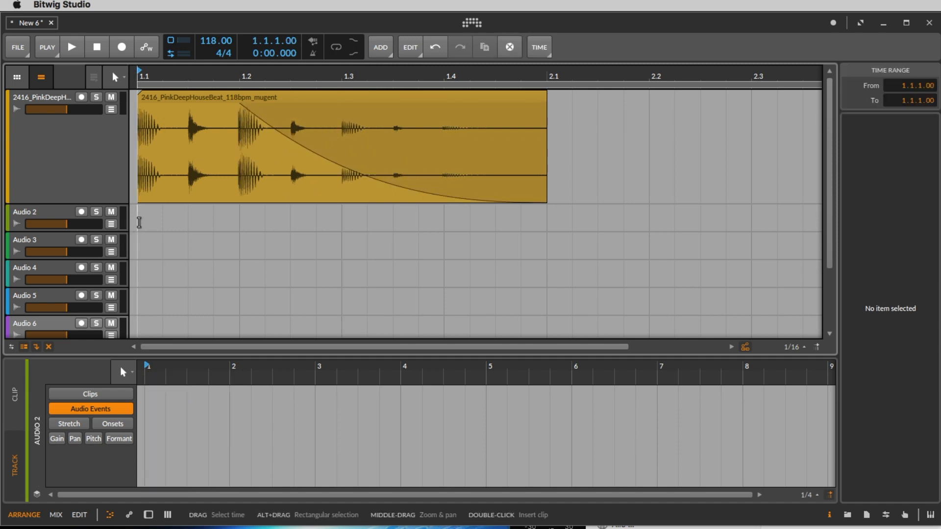
key("space")
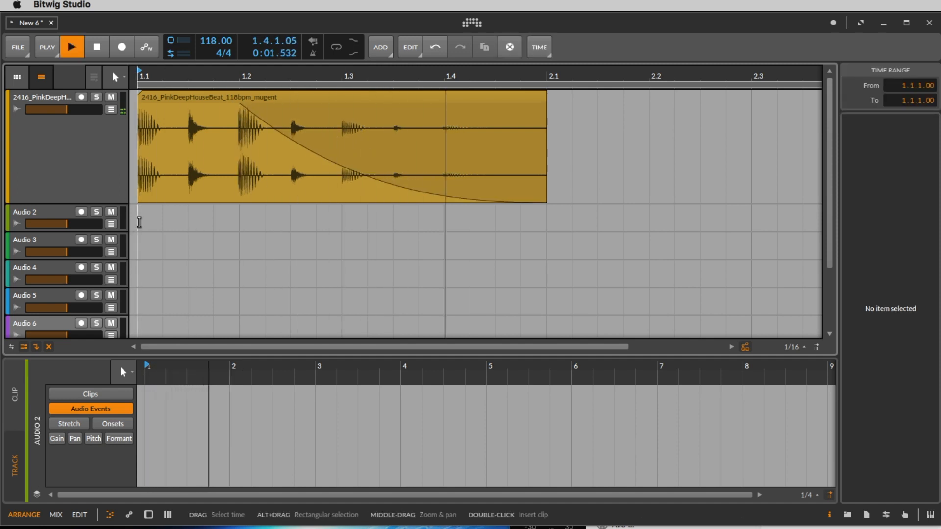
key("space")
left_click_drag(239, 105, 543, 118)
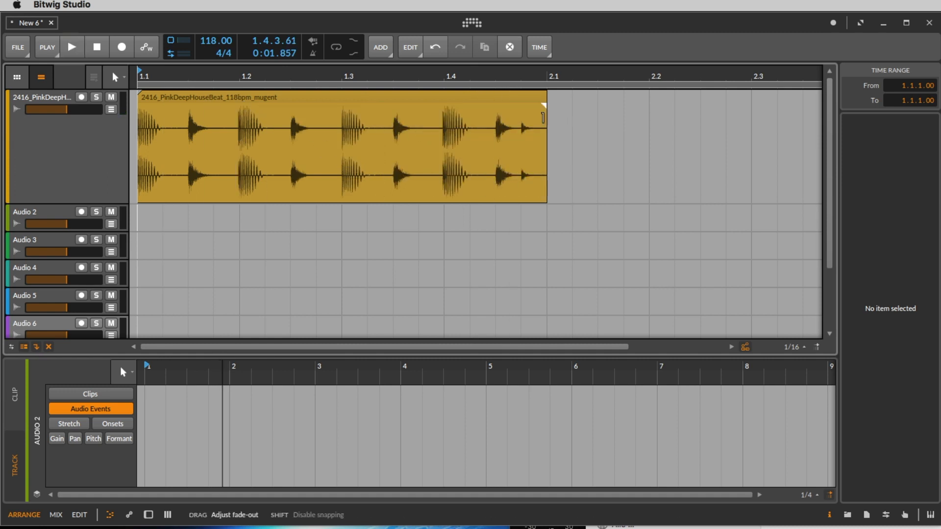
left_click_drag(138, 105, 793, 128)
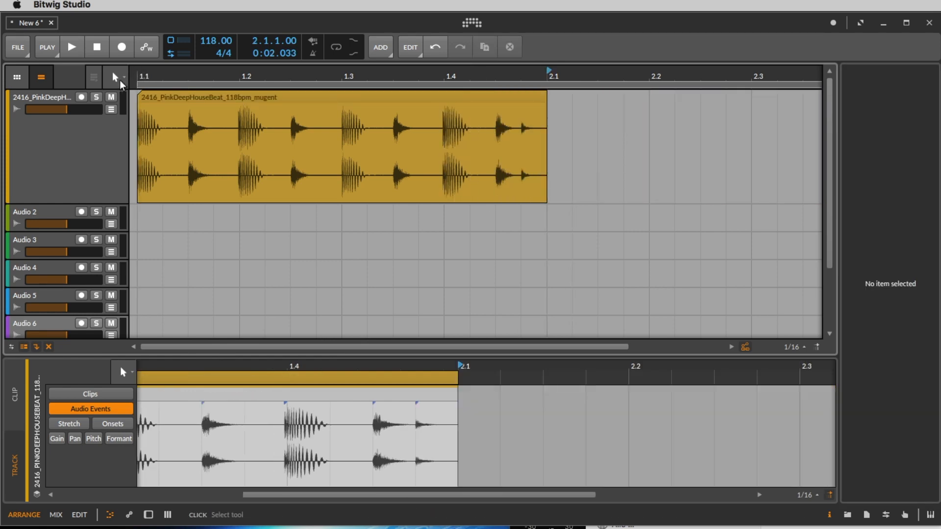
Copy the 1.1.3.00 to 1.1.4.00 range of the beat clip using the Time Selection tool
left_click(124, 79)
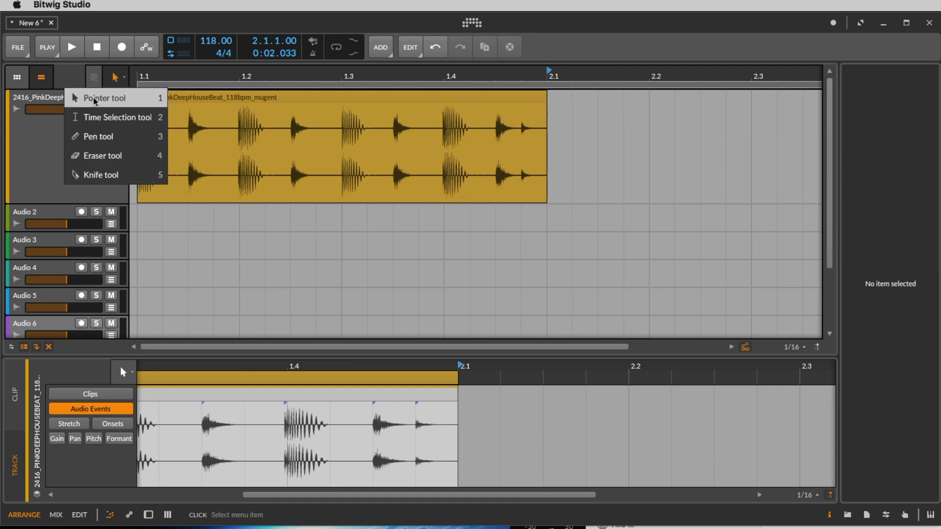
left_click(114, 119)
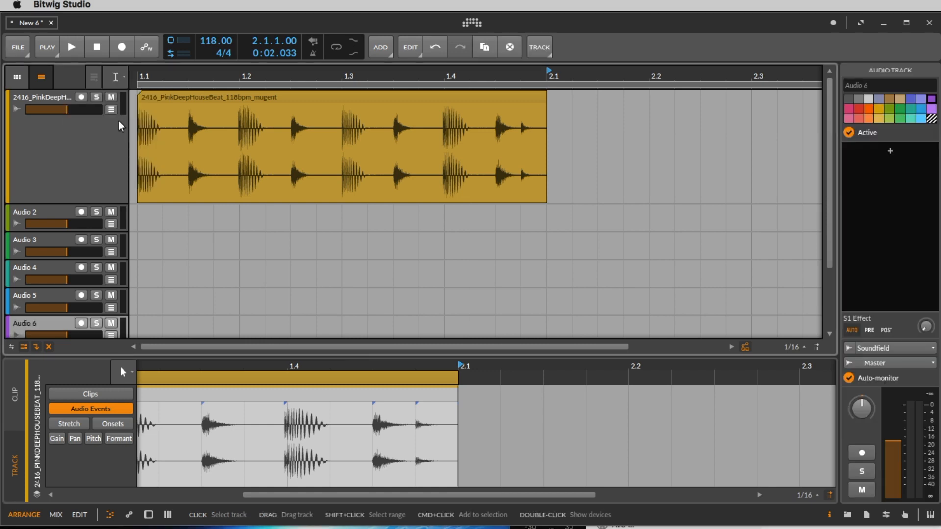
left_click_drag(189, 132, 208, 131)
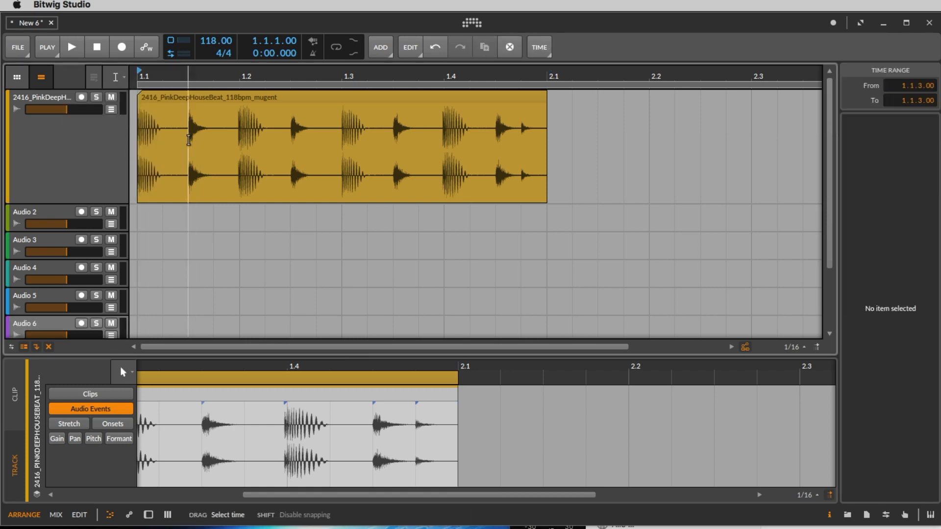
double_click(214, 129)
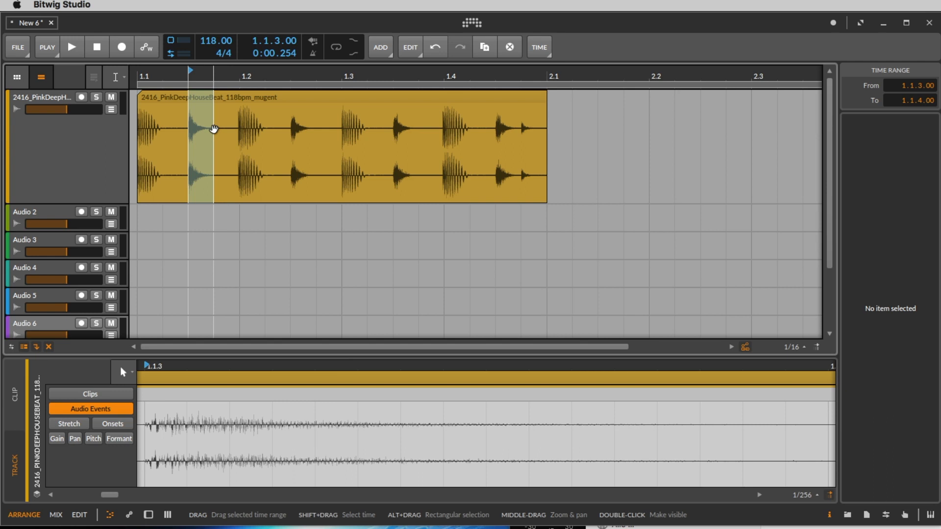
key("super+c")
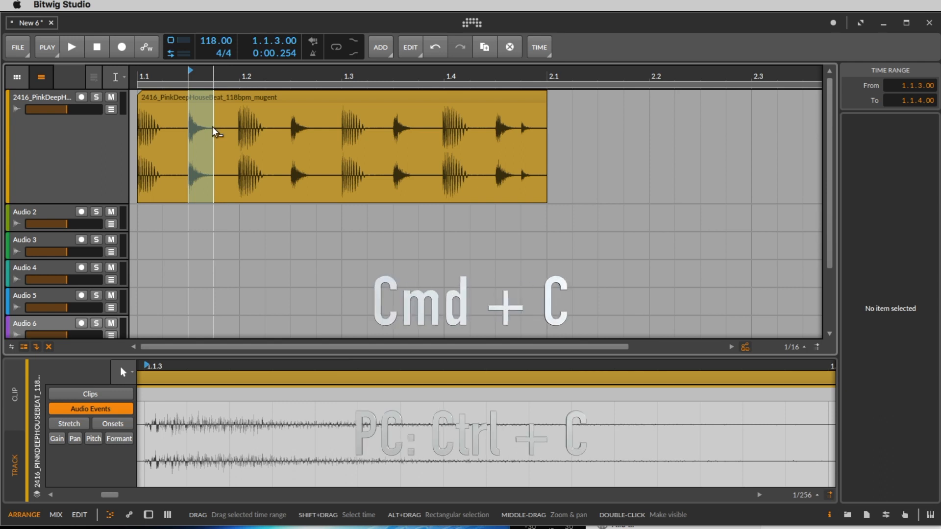
Paste the copied hit at 2.2.1.00 and 2.2.3.00 on the first track and play both from shortly before 2.2
left_click(649, 144)
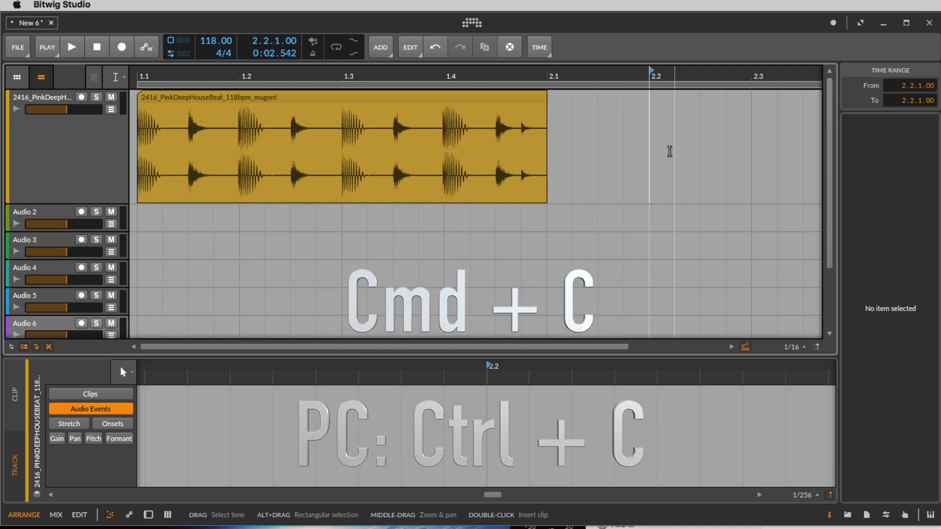
key("super+v")
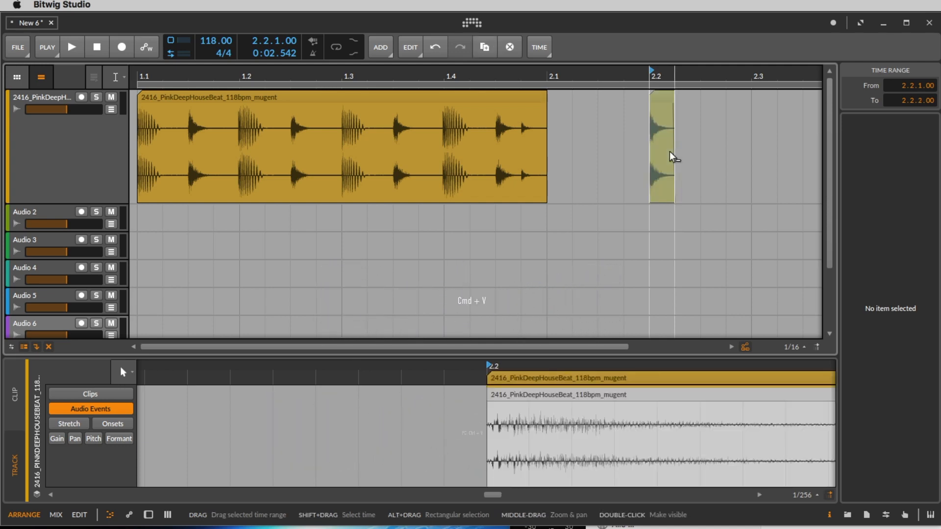
left_click(701, 153)
key("super+v")
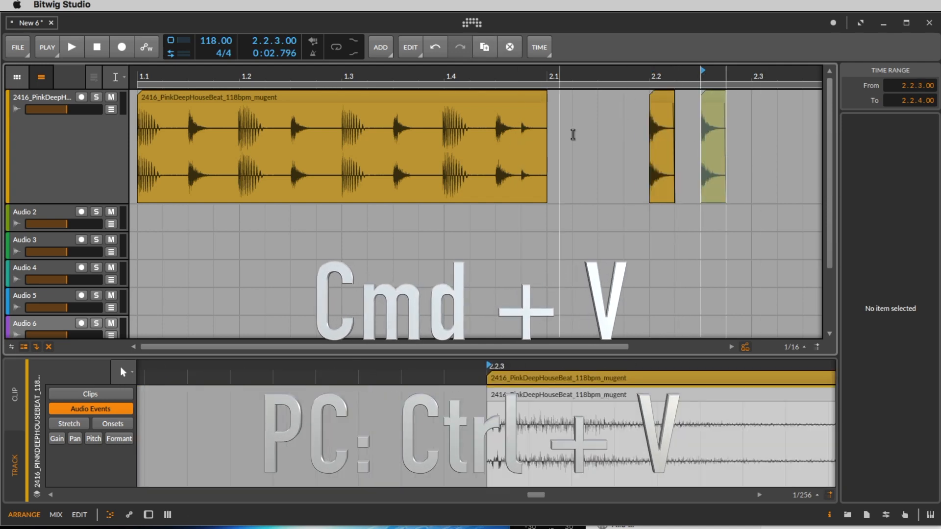
left_click(608, 132)
key("space")
key("space")
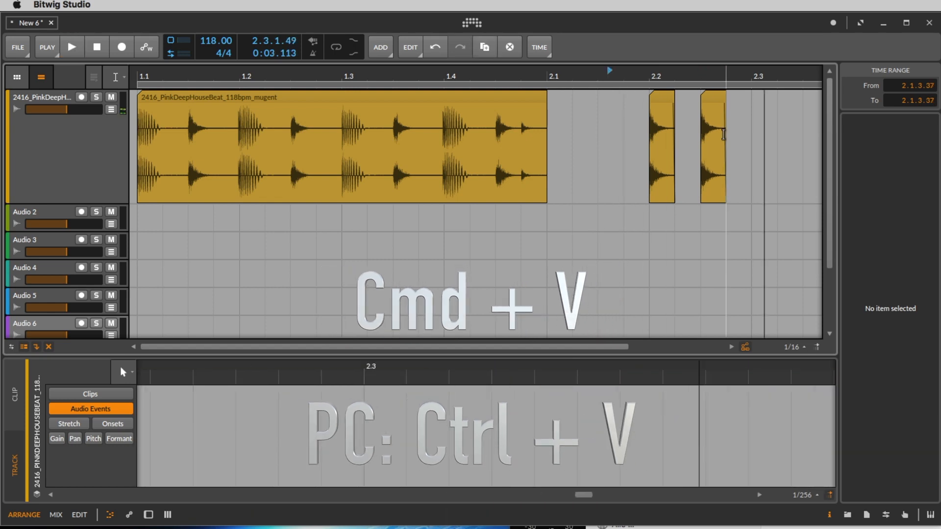
Duplicate the pasted slice at 2.2.3 five times in a row with the Pointer tool and play the run from 2.2.3
left_click(711, 95)
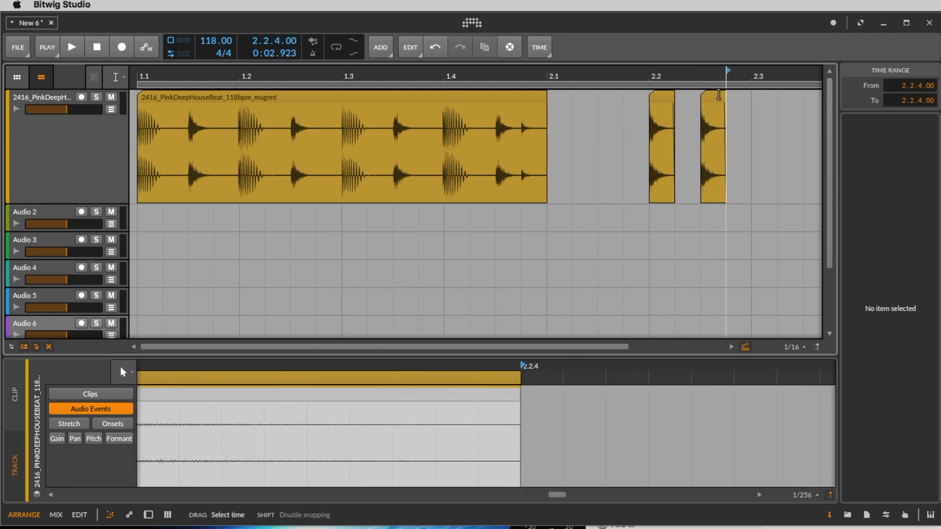
left_click(119, 77)
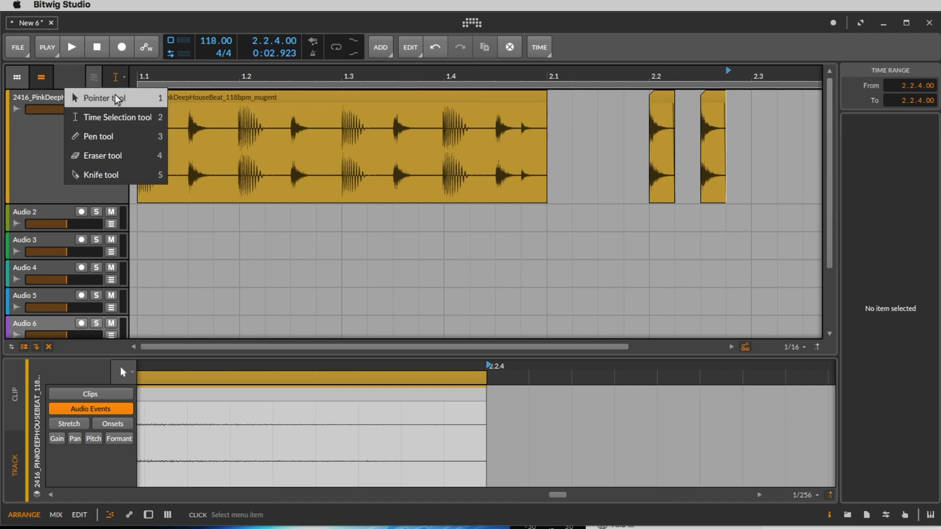
left_click(118, 98)
left_click(716, 101)
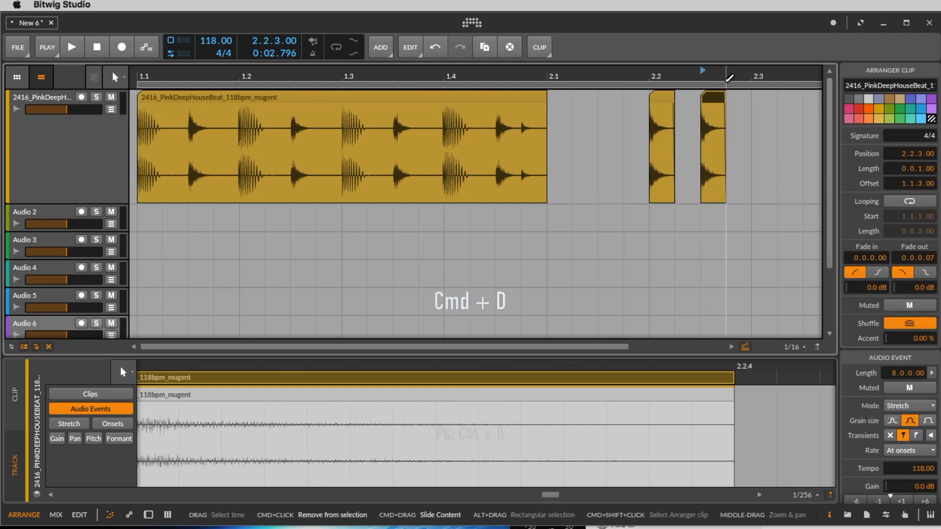
key("super+d")
left_click_drag(734, 75, 527, 78)
key("super+d")
key("super+d")
key("super+d")
key("super+d")
left_click(496, 219)
key("space")
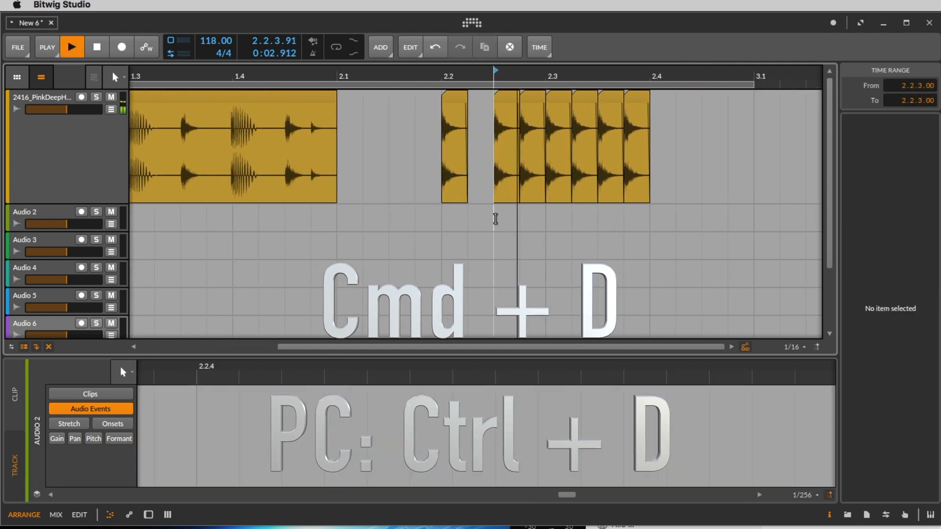
key("space")
Draw a one-sixteenth-long empty clip at 2.1.2 on the first track with the Pen tool
left_click(121, 81)
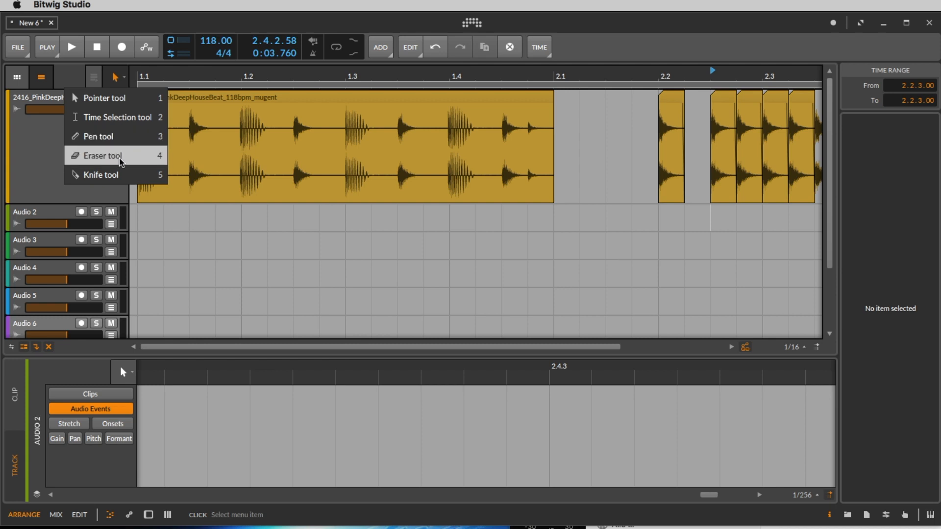
left_click(251, 243)
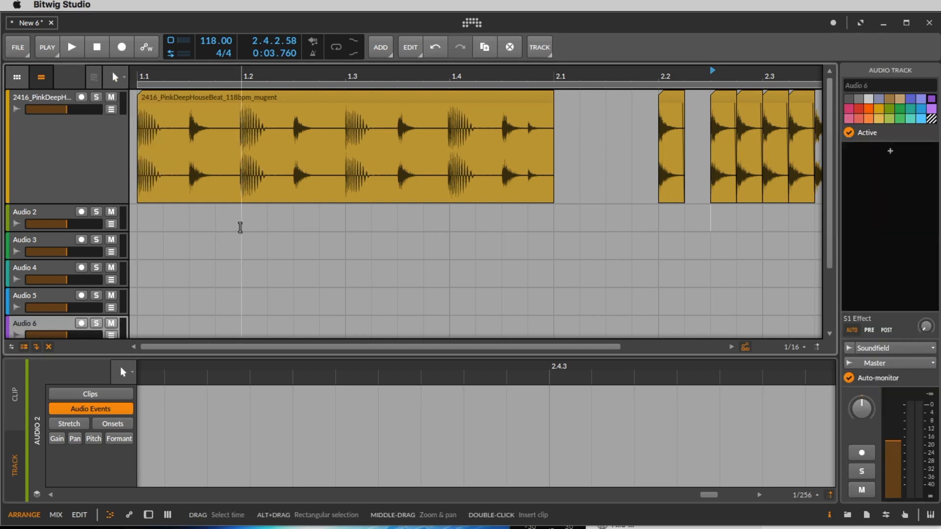
key("3")
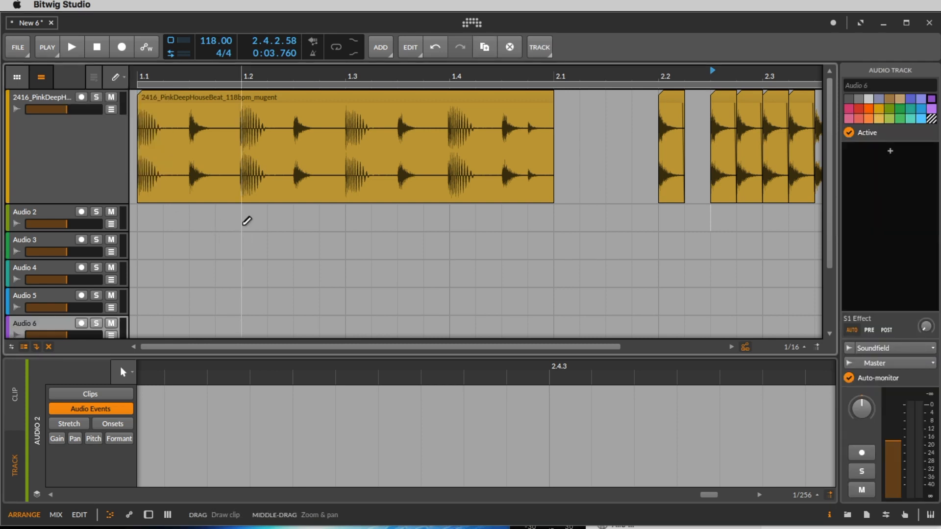
key("3")
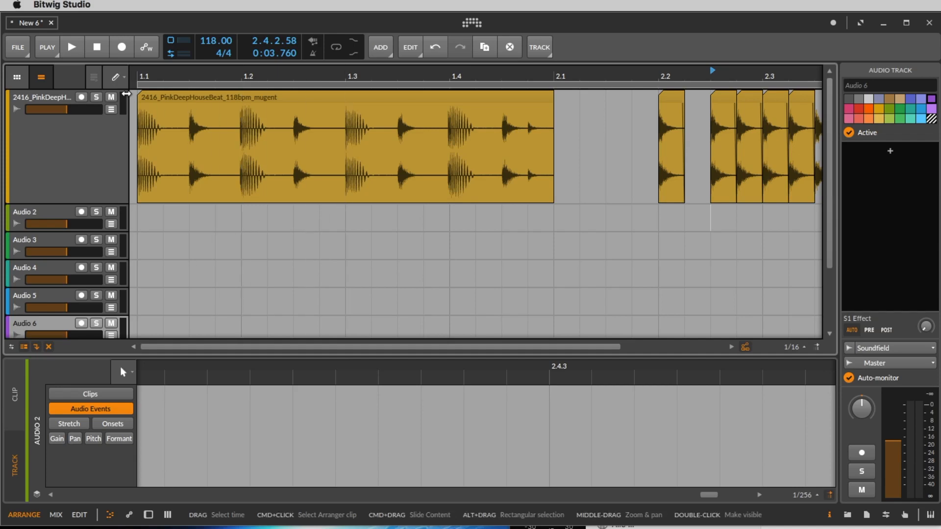
left_click(593, 156)
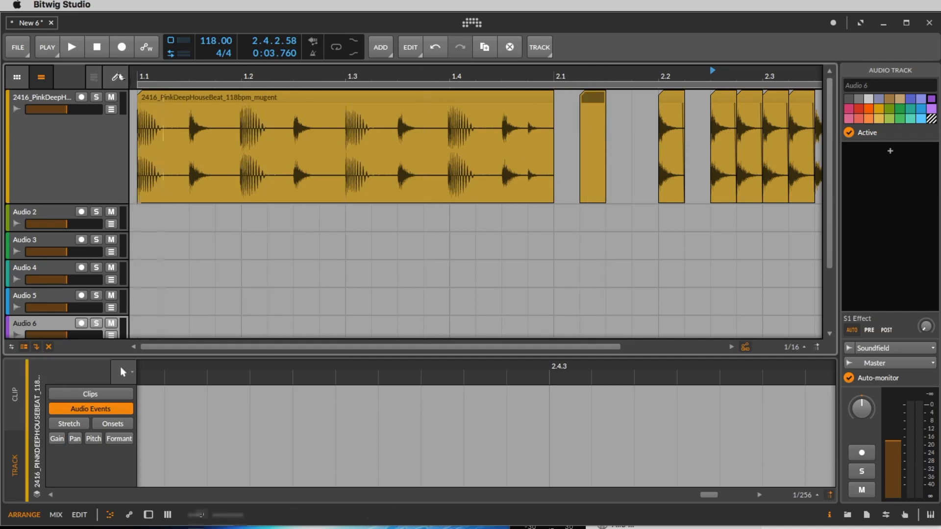
Erase the empty clip and all pasted slices after 2.1 on the first track with the Eraser tool
left_click(120, 77)
left_click(105, 164)
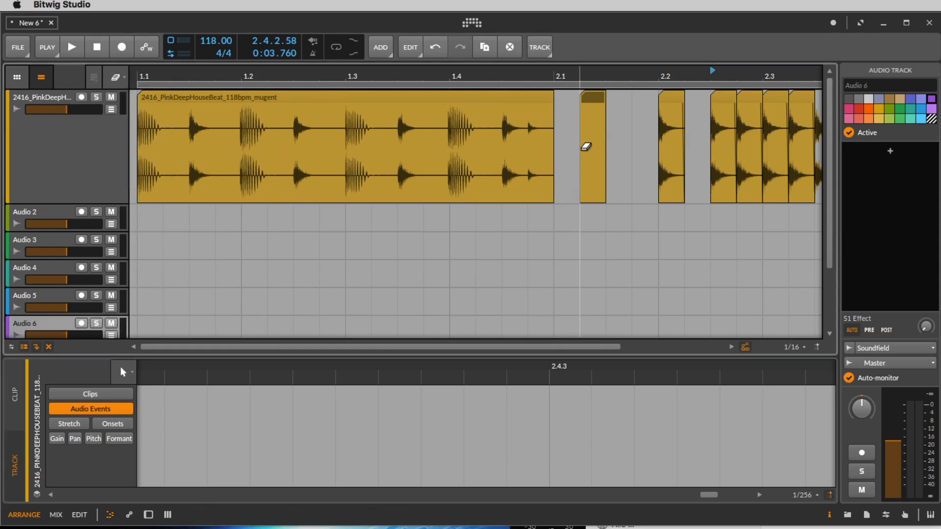
left_click_drag(569, 128, 905, 129)
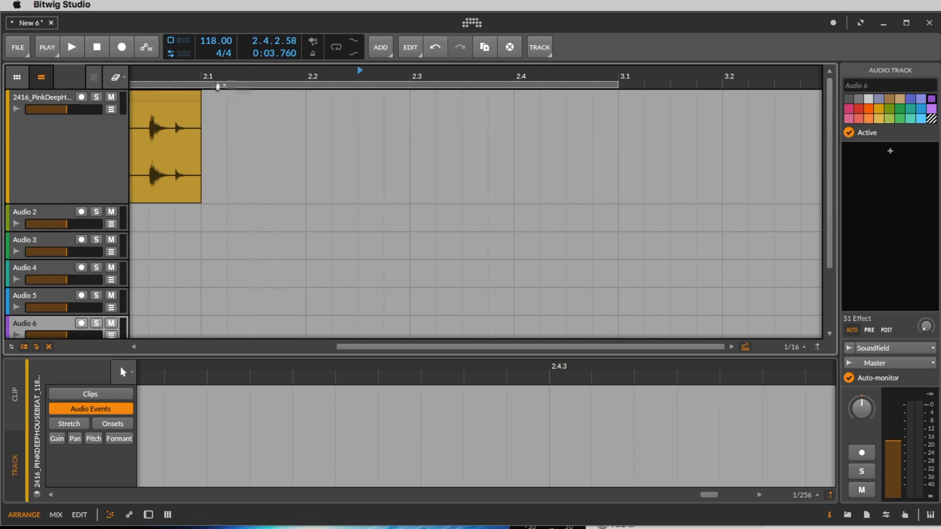
Split the beat clip at 1.2, 1.2.3, 1.3, 1.3.3 and 1.4 with the Knife tool
left_click_drag(205, 80, 422, 72)
left_click(118, 80)
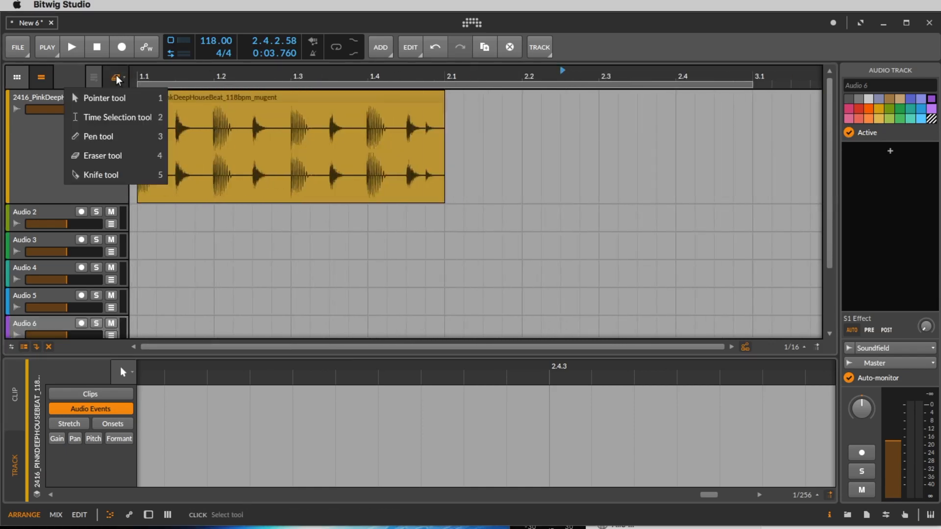
left_click(102, 174)
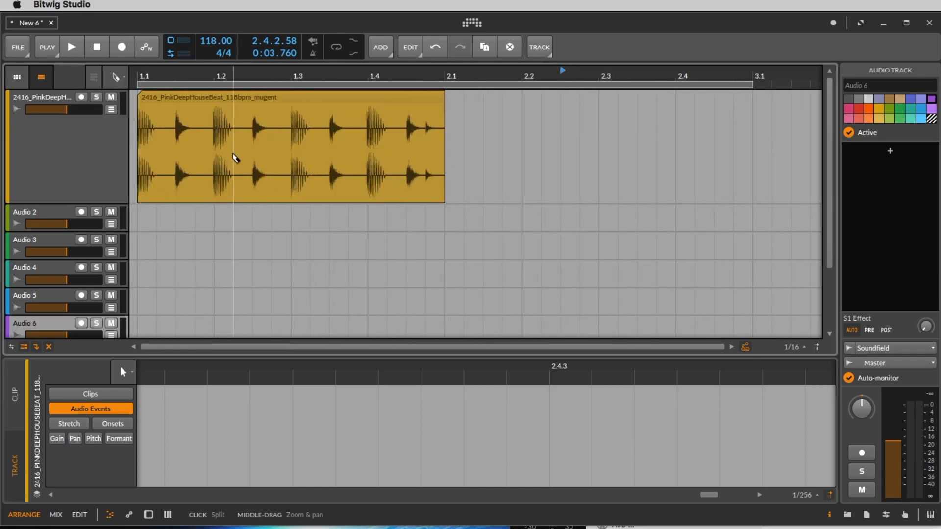
left_click(214, 150)
left_click(252, 150)
left_click(291, 149)
left_click(330, 150)
left_click(368, 157)
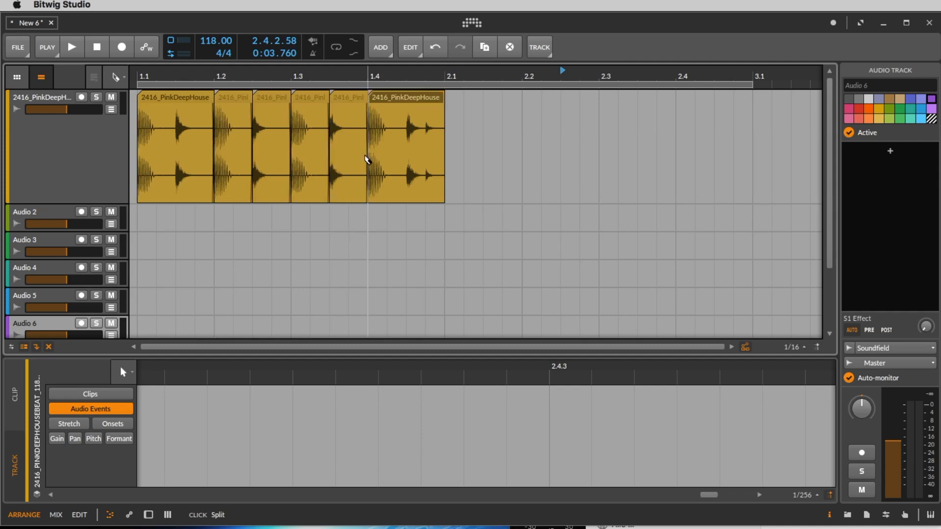
Arrange the 1.2 and 1.2.3 slices into a new pattern at 2.2.1, 2.2.4, 2.3.1, 2.3.4 and 2.4.2 and play it from 2.2.1
left_click(116, 78)
left_click(85, 97)
left_click_drag(216, 102, 539, 119)
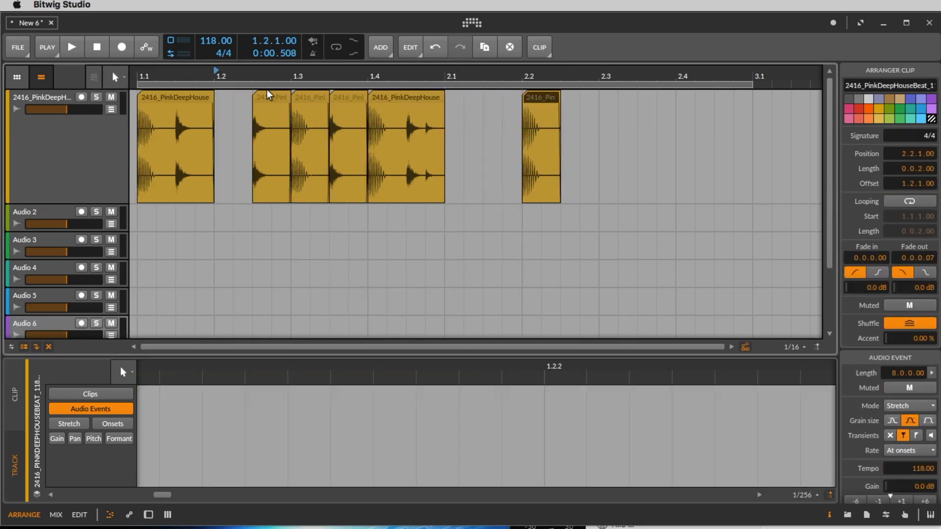
left_click_drag(269, 94, 598, 101)
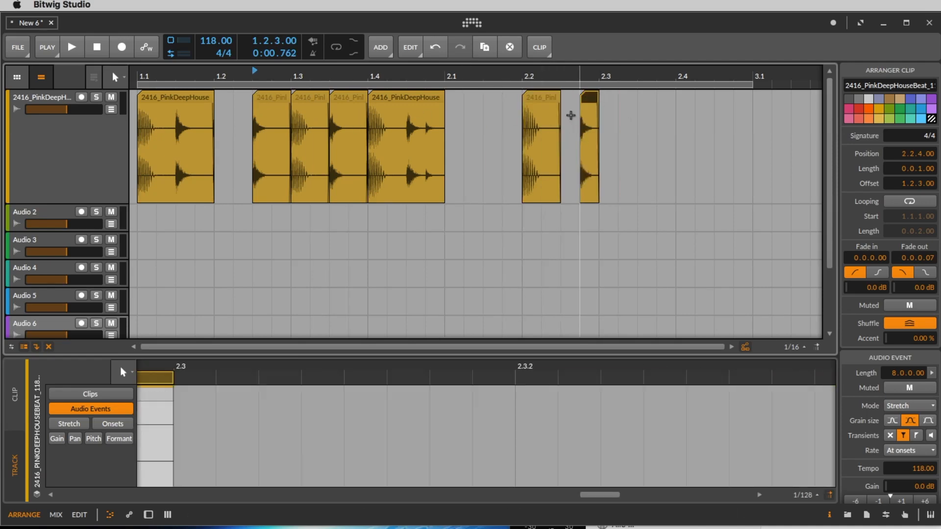
left_click_drag(540, 99, 673, 100)
left_click_drag(587, 98, 701, 104)
left_click(537, 98)
key("space")
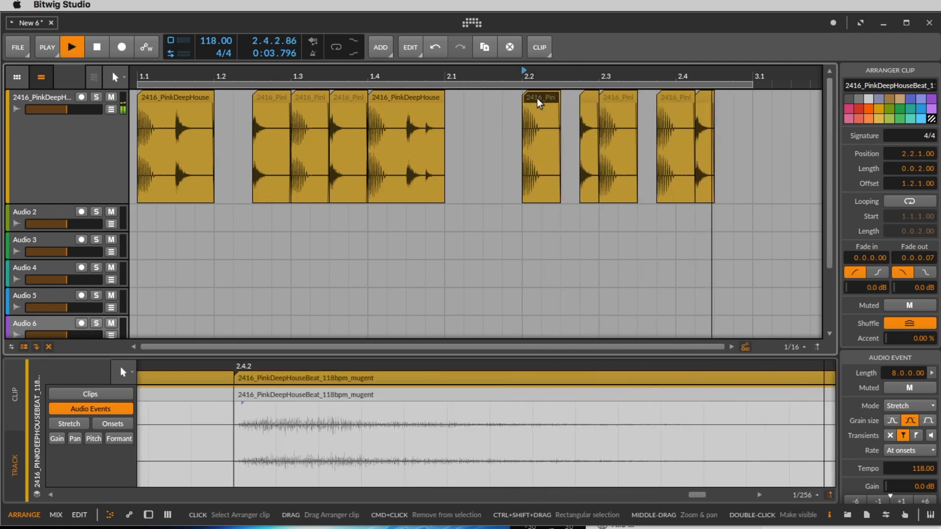
key("space")
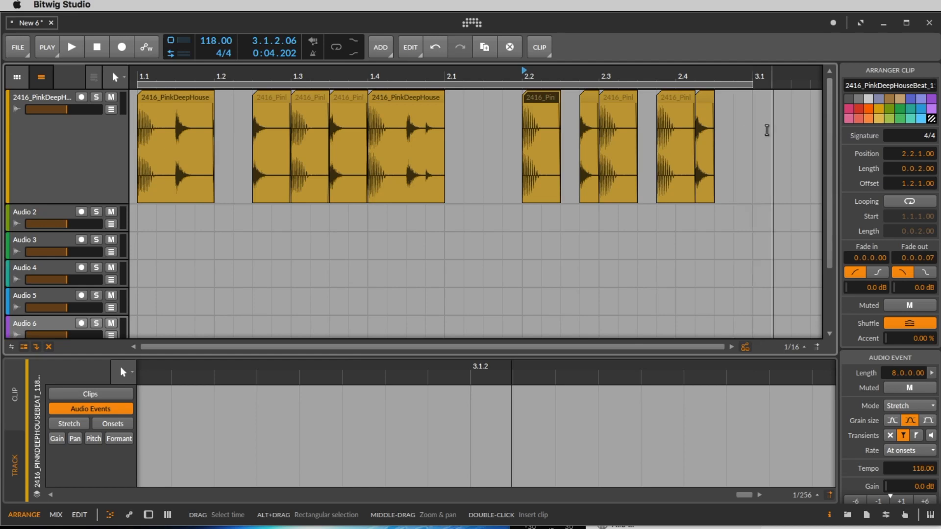
Delete all slices from 1.2.1.00 to 3.1.2.00 and extend the remaining beat clip to a length of 4.0.0.00
left_click_drag(770, 130, 215, 125)
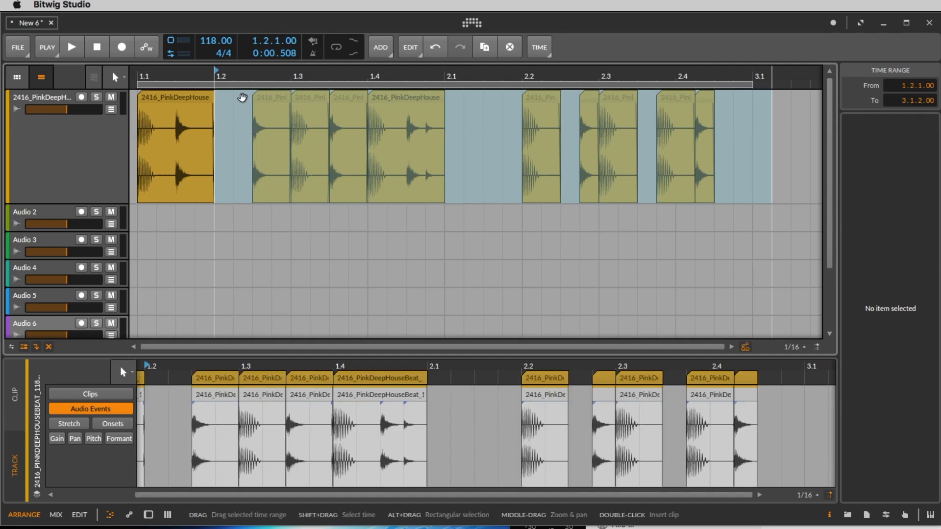
key("Delete")
left_click_drag(195, 74, 170, 45)
left_click(158, 95)
left_click_drag(158, 140, 498, 139)
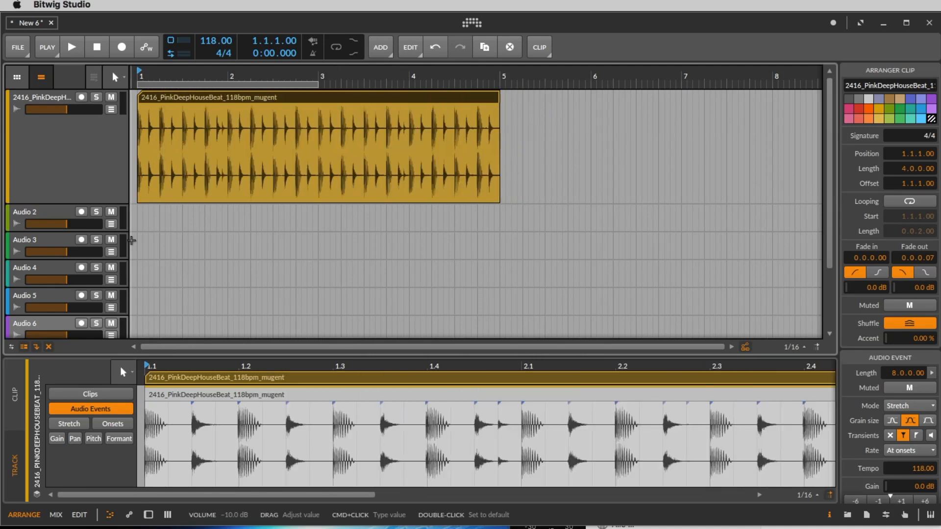
Play the extended four-bar beat clip from 1.1.1.00
left_click(137, 219)
key("space")
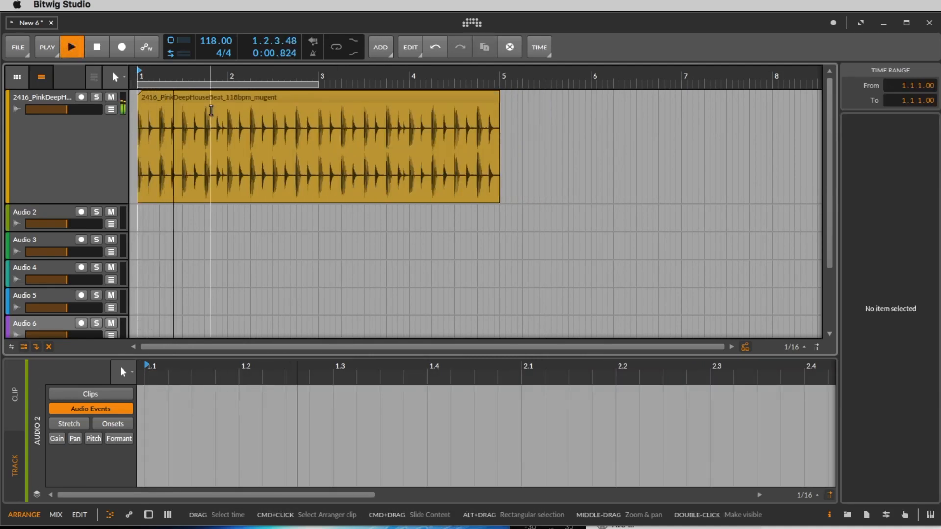
key("space")
Open the four-bar beat clip in the detail editor and enlarge the editor area to show its audio events
left_click(197, 104)
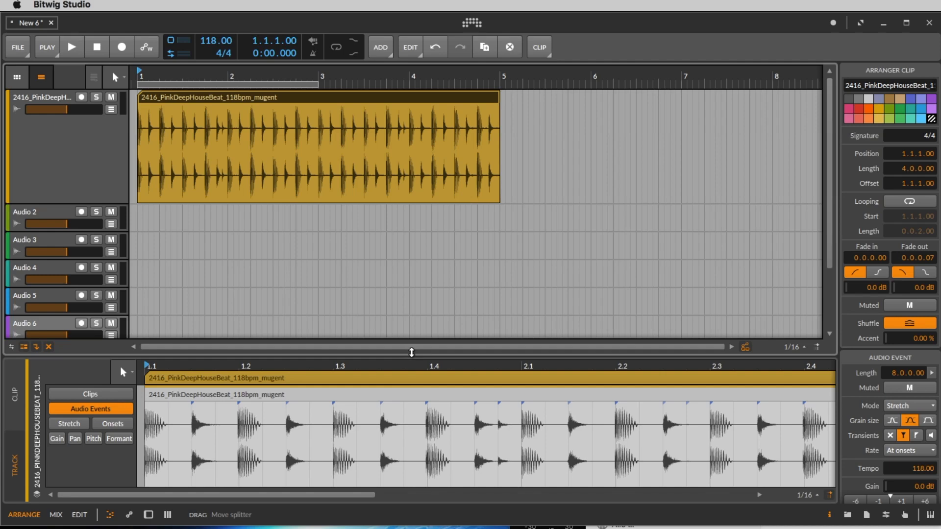
left_click_drag(412, 352, 413, 219)
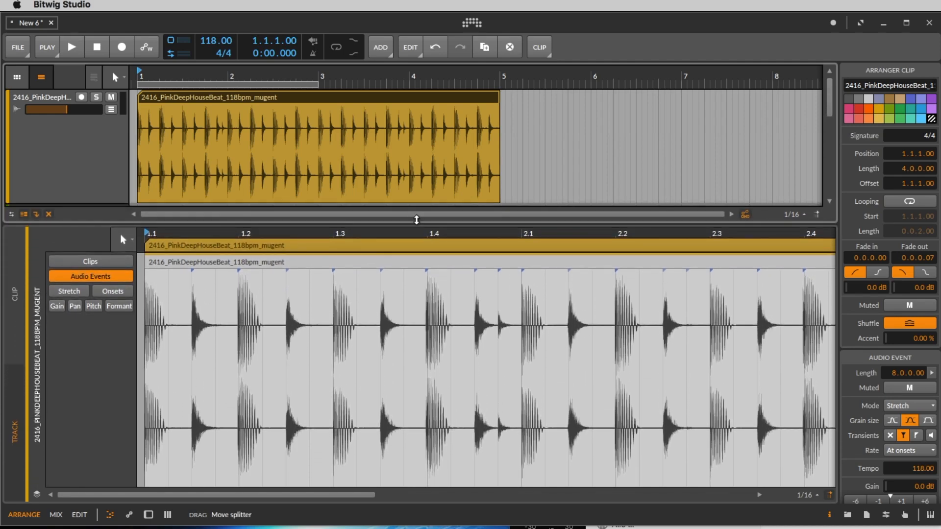
left_click(192, 317)
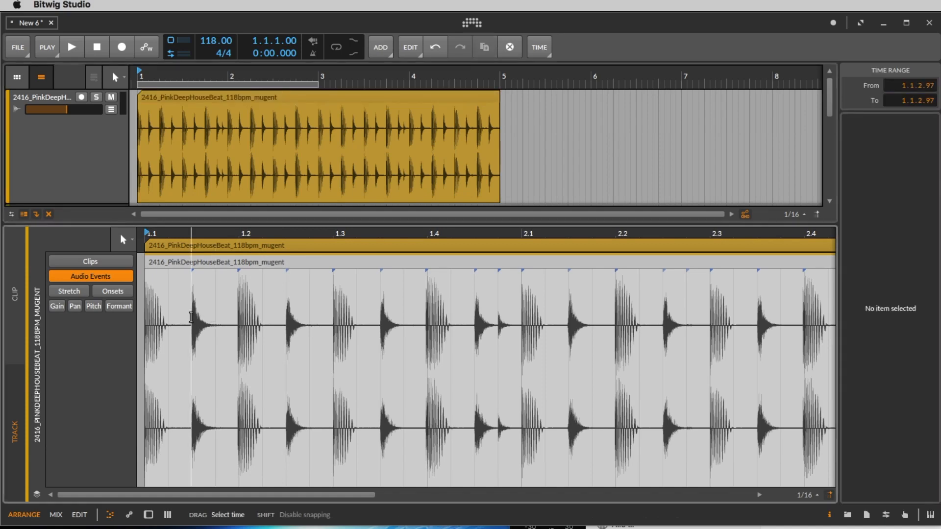
Duplicate the hit between 1.2.3.00 and 1.2.4.00 with the Time Selection tool and play the clip from the start
left_click(126, 238)
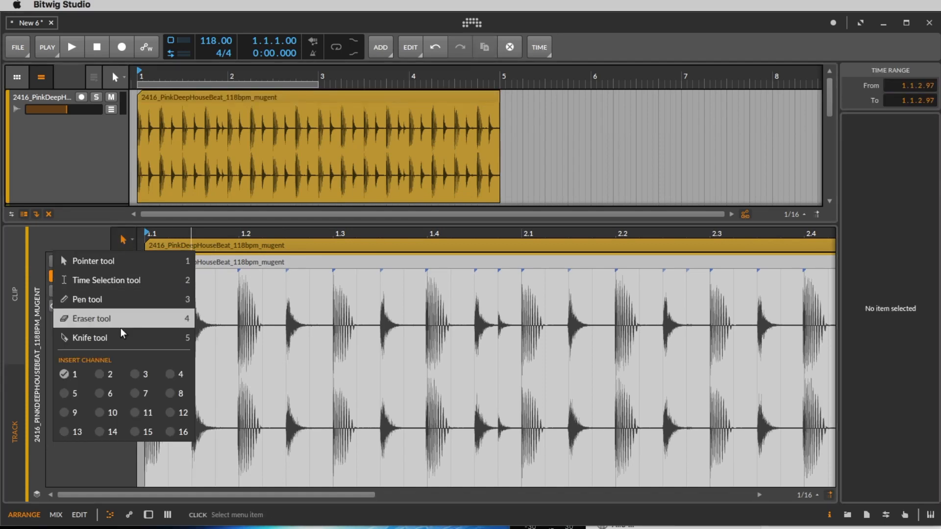
left_click(100, 283)
left_click(285, 335)
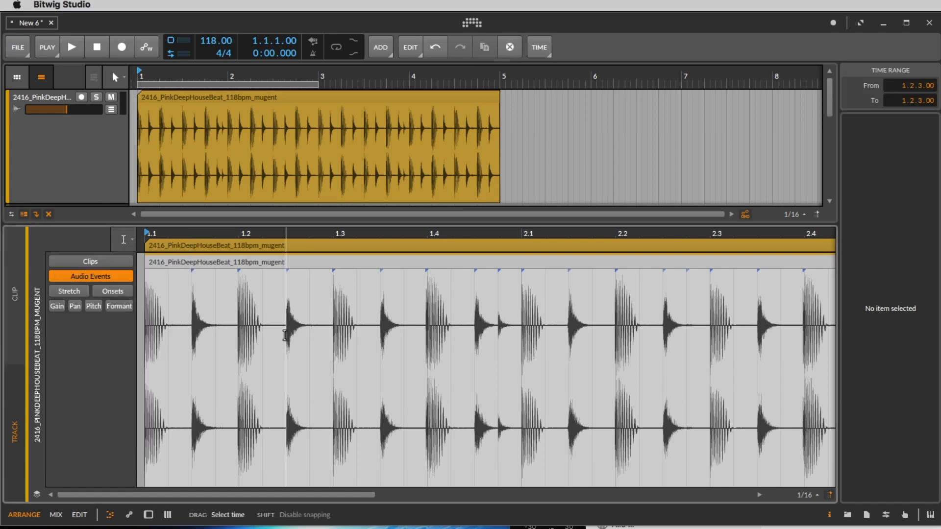
left_click_drag(285, 335, 309, 329)
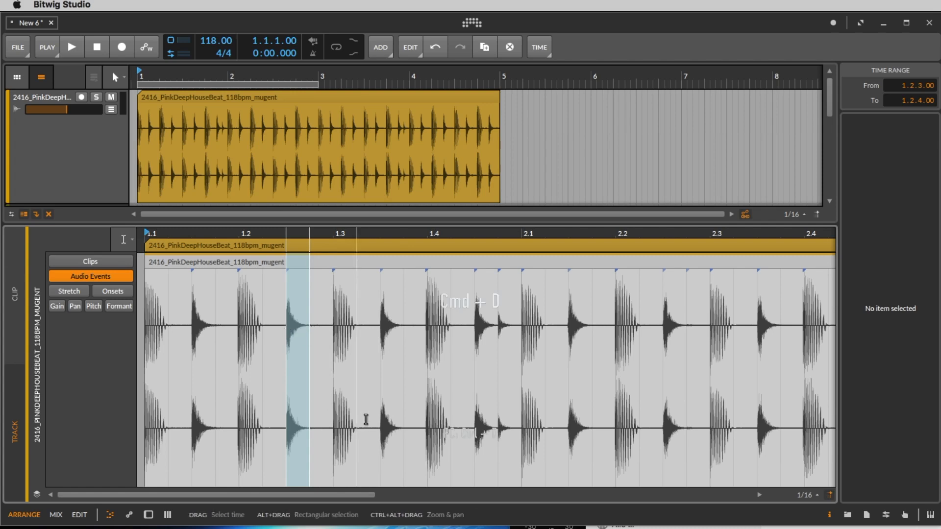
key("super+d")
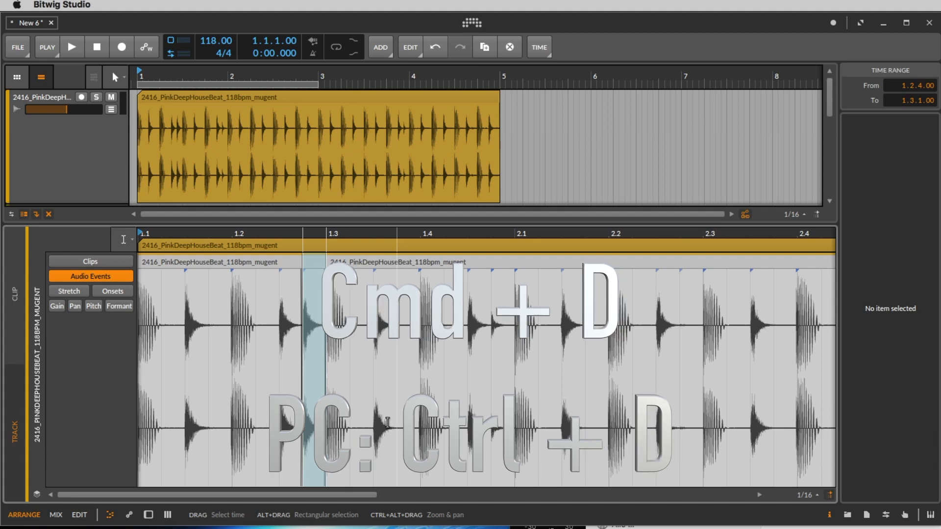
left_click(228, 367)
key("space")
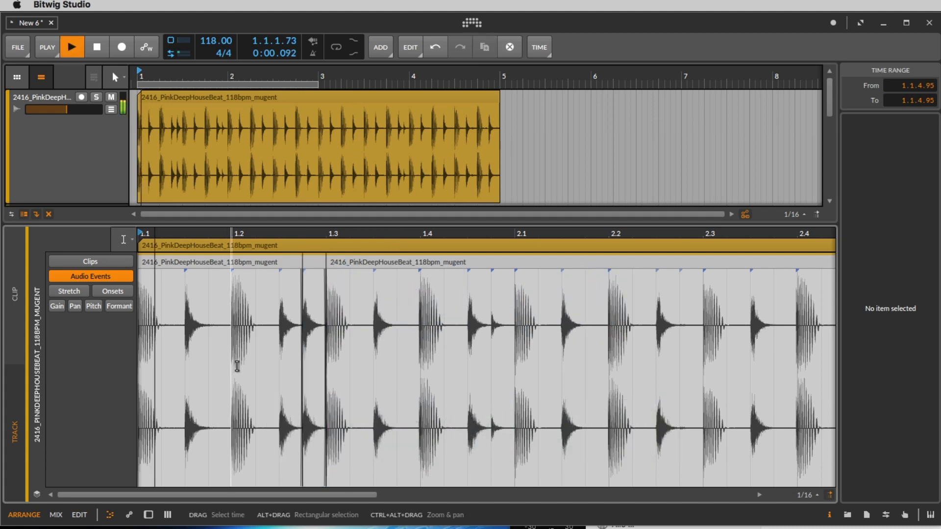
left_click(306, 319)
key("space")
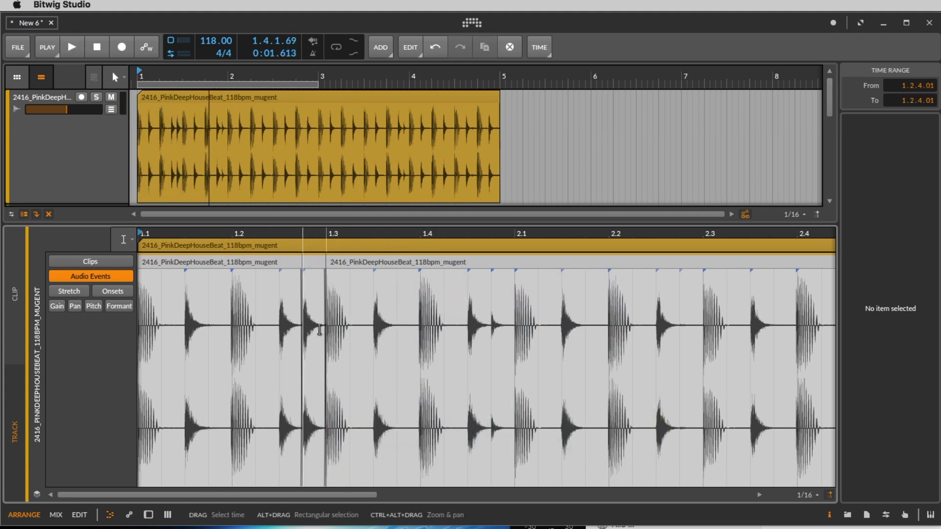
Copy the kick hit from 1.2 to 1.2.2.00 onto position 1.4.4.00 and play the clip from the start
left_click_drag(231, 321, 255, 320)
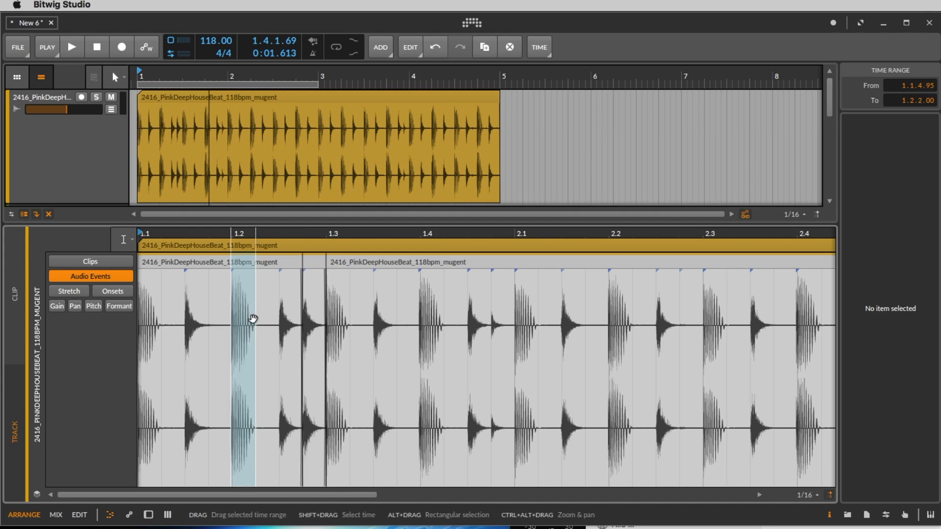
left_click(489, 349)
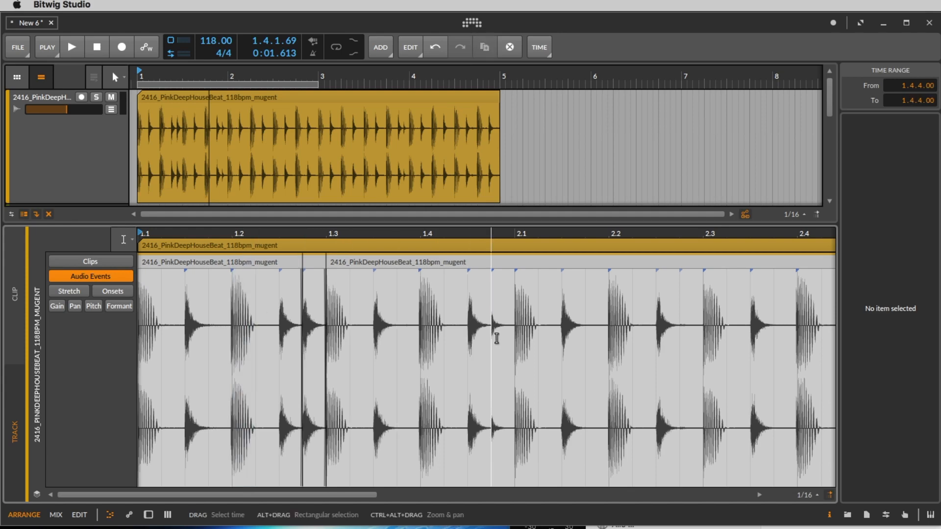
left_click_drag(486, 332, 514, 343)
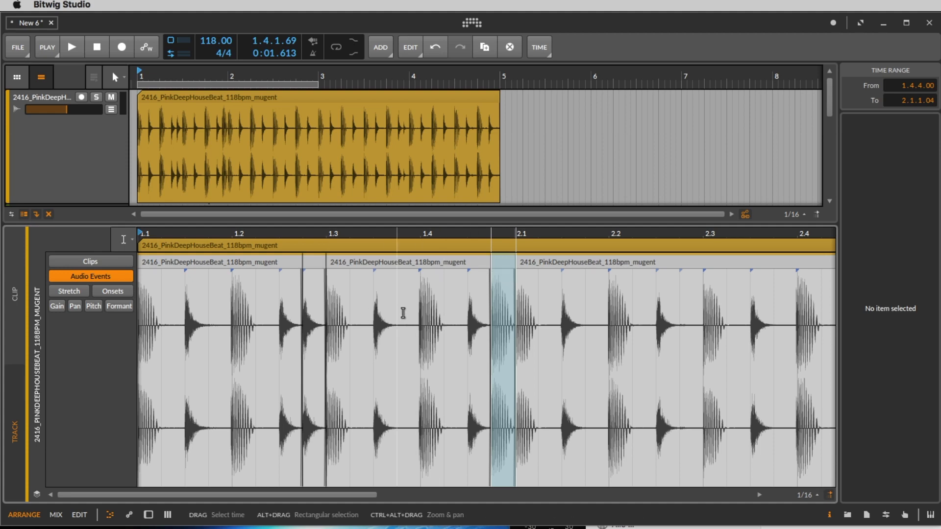
left_click(339, 294)
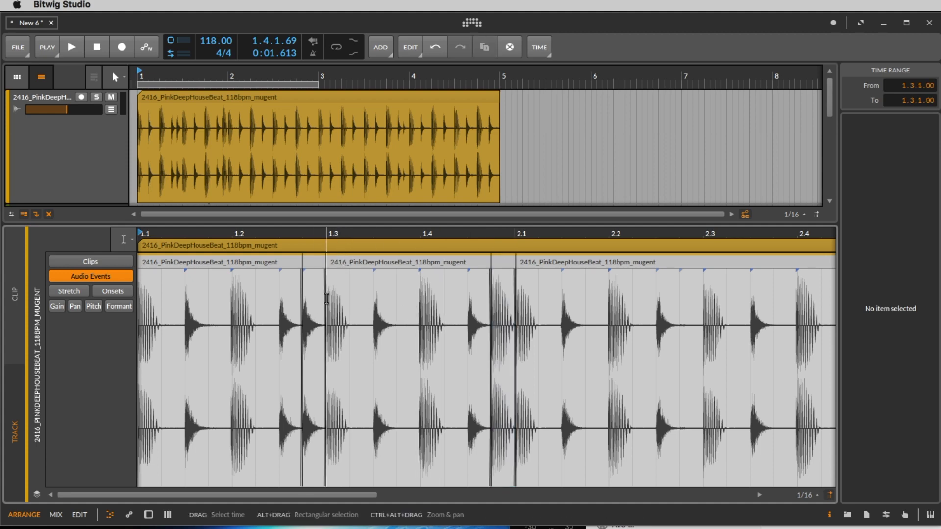
key("space")
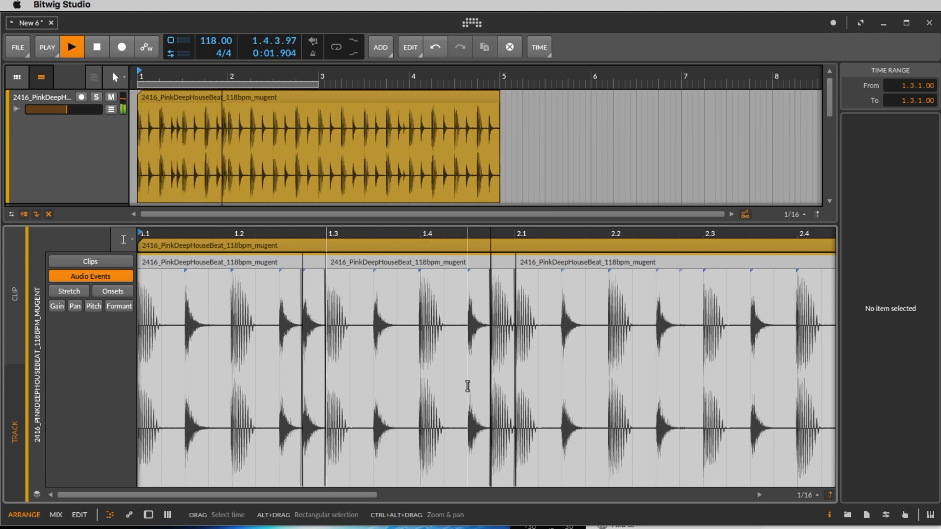
key("space")
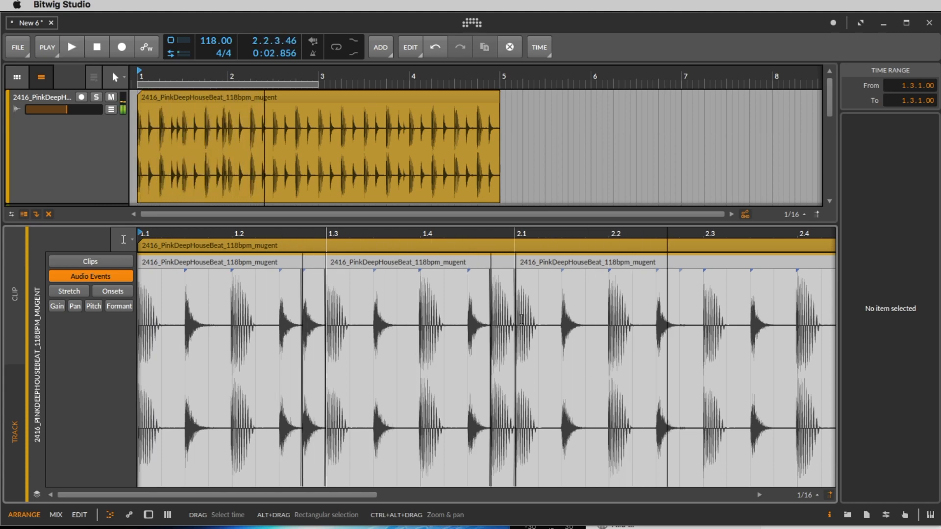
Show the Gain curve over the beat clip's audio events and switch to the Pen tool
left_click(504, 263)
left_click(162, 323)
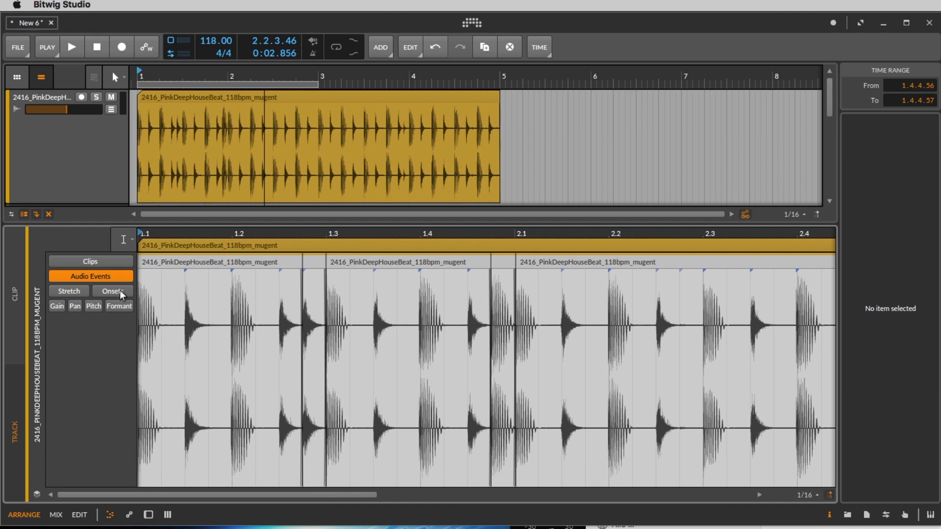
left_click(57, 306)
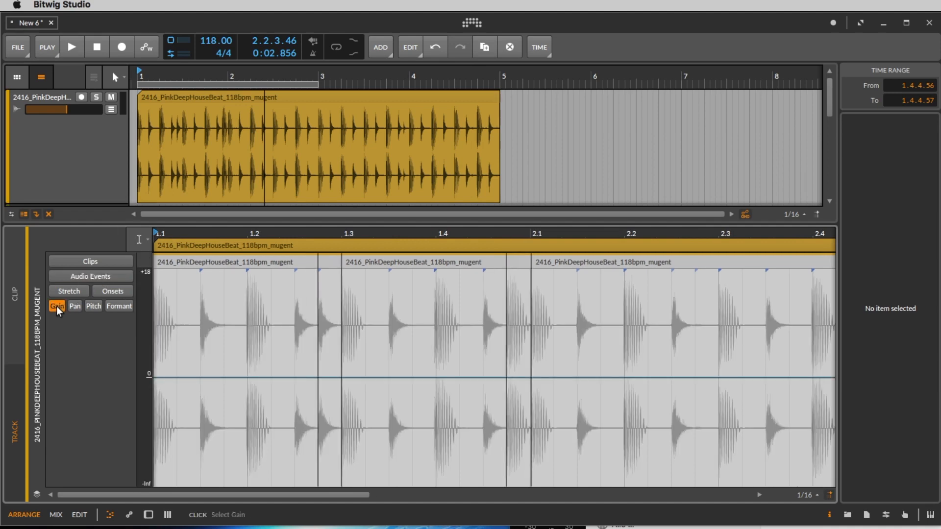
left_click(141, 239)
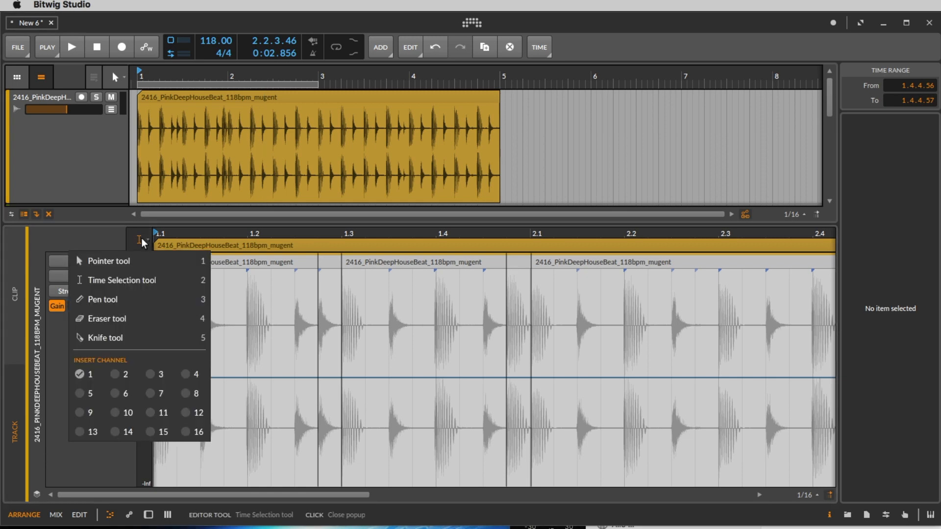
left_click(135, 299)
Draw a curved gain dip from about 1.3 to 2.1, play it, and undo the drawn curve
mouse_move(356, 377)
left_mouse_down()
mouse_move(358, 405)
mouse_move(533, 378)
left_mouse_up()
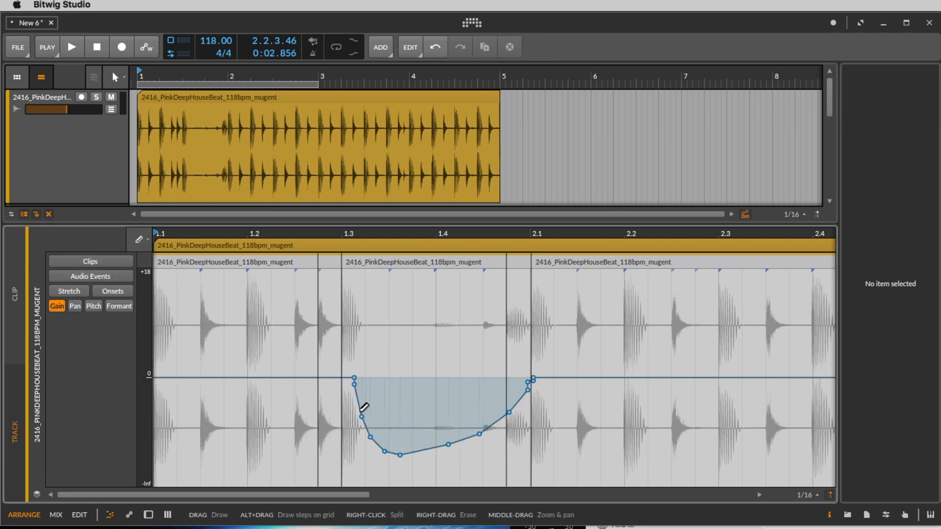
key("space")
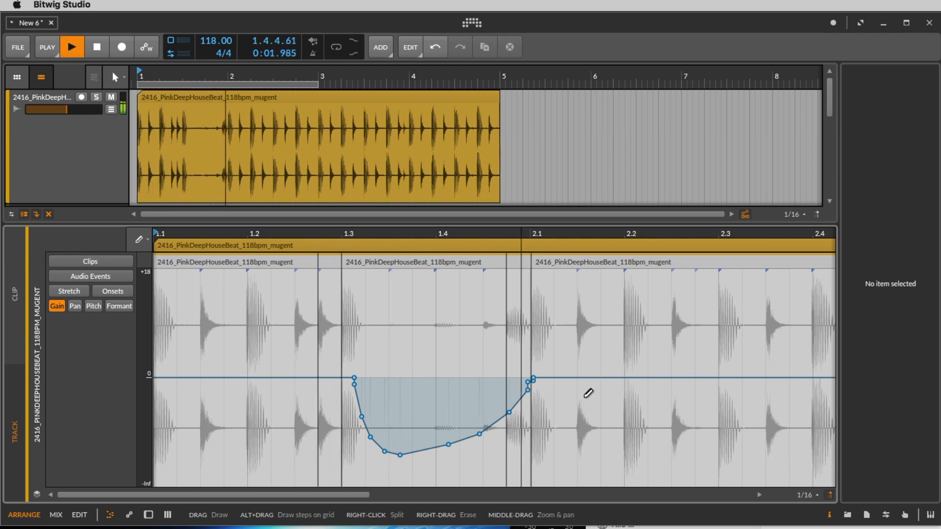
key("space")
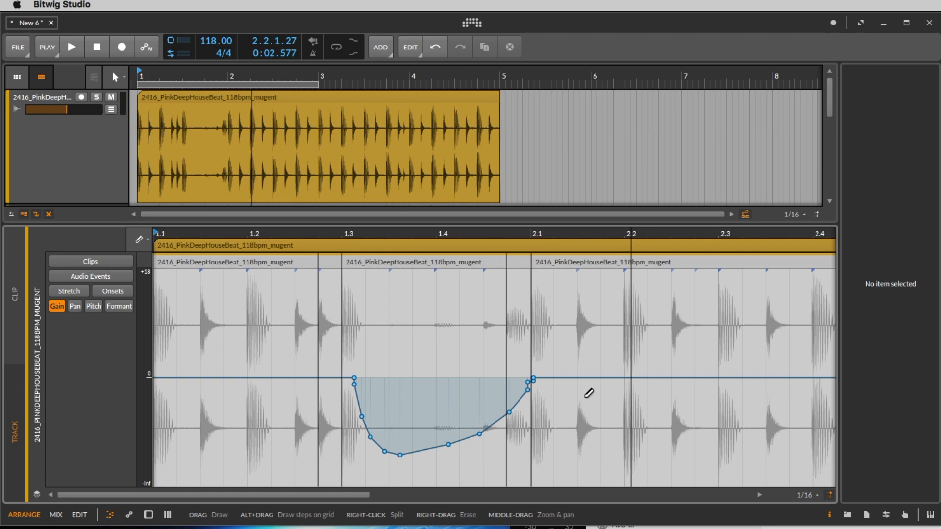
key("super+z")
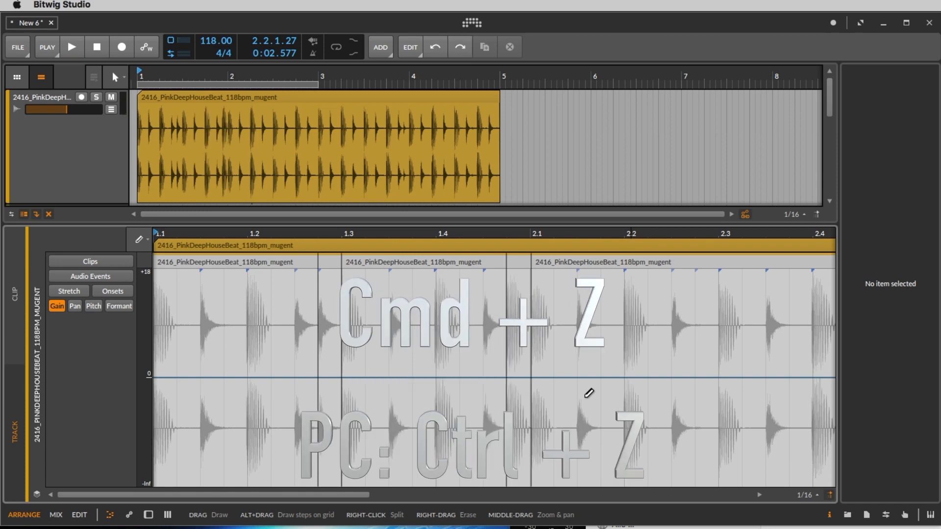
Try a lowered gain step on the kick slice at 1.4.4, play it, and return the step to 0
left_click(517, 392, "alt")
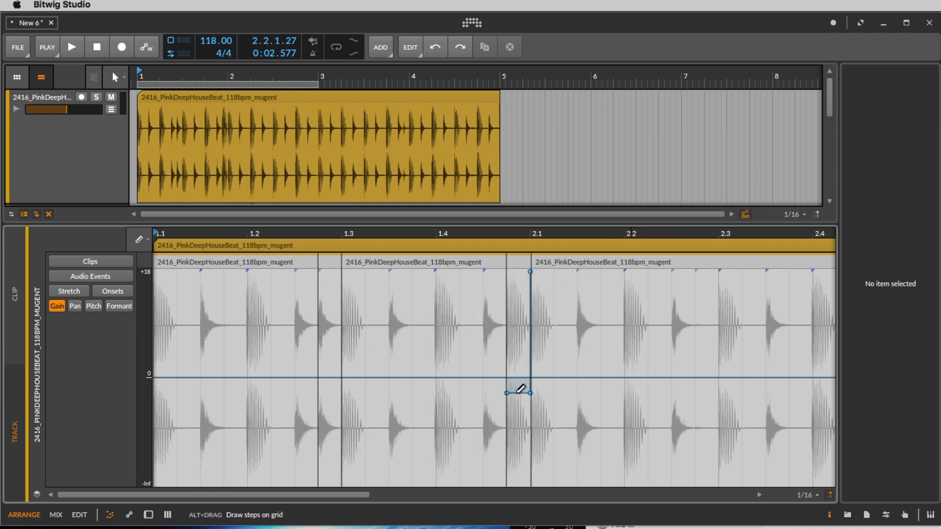
mouse_move(521, 401)
left_mouse_down()
mouse_move(532, 327)
mouse_move(525, 383)
left_mouse_up()
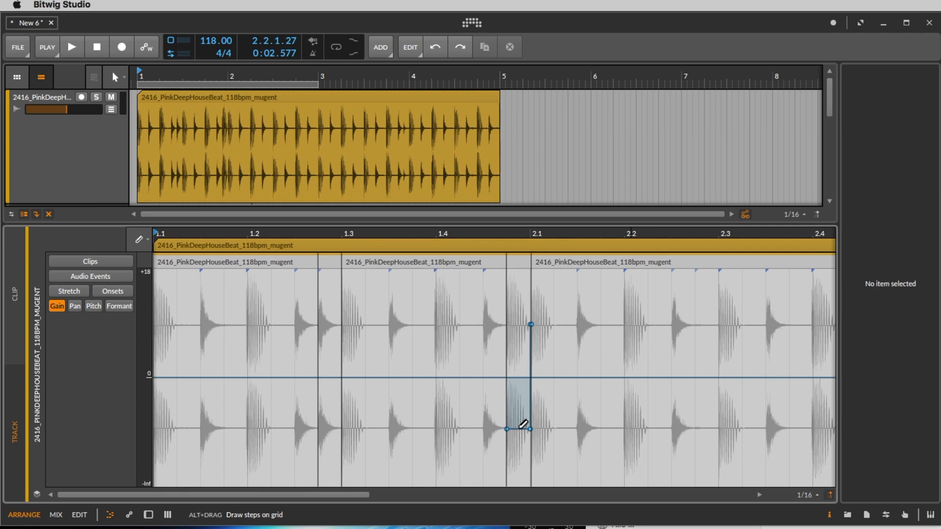
left_click_drag(523, 425, 512, 417)
key("space")
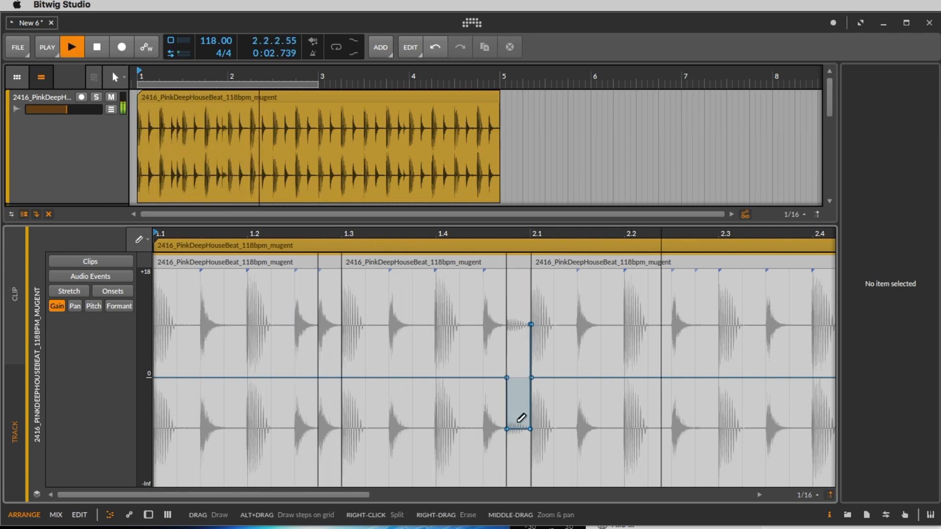
key("space")
left_click_drag(524, 420, 520, 376)
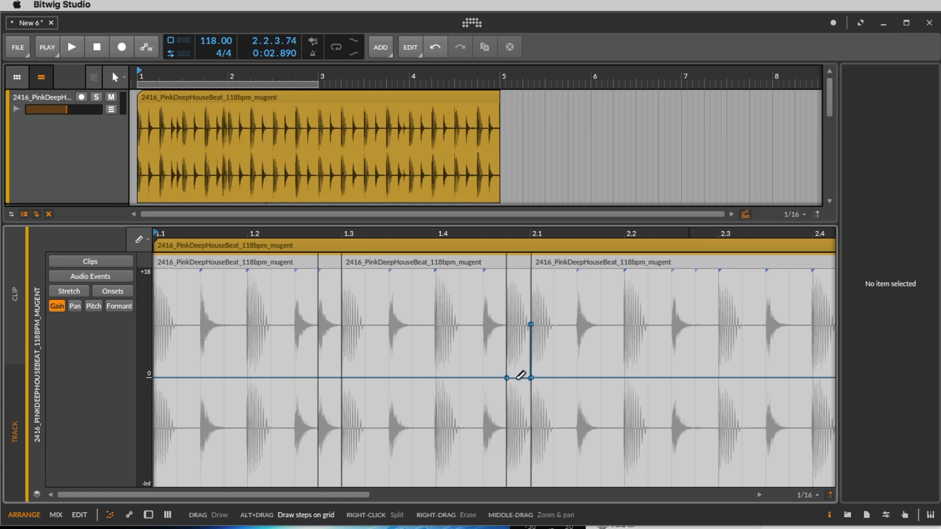
Raise the pitch of the kick slice at 1.4.4 by about 6 semitones with a grid step and play it
left_click(93, 306)
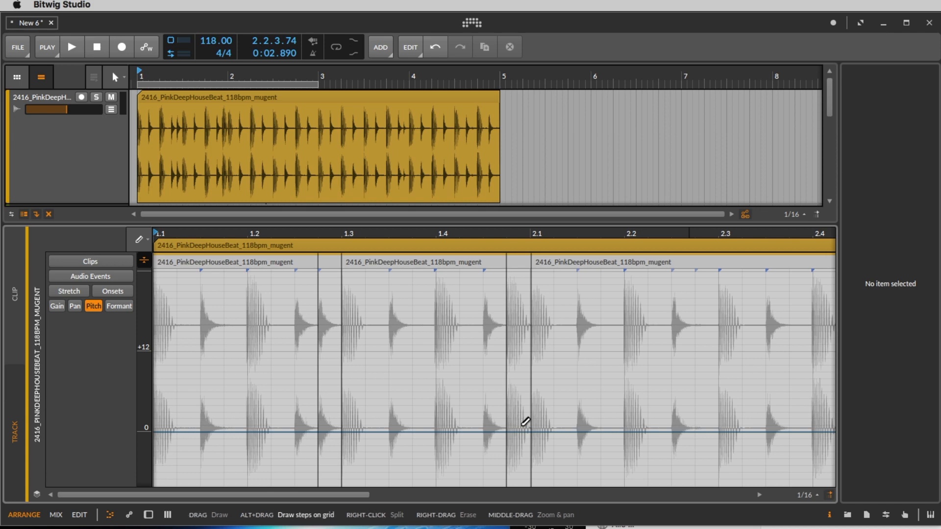
mouse_move(526, 421)
left_mouse_down()
mouse_move(531, 356)
mouse_move(531, 425)
mouse_move(533, 391)
mouse_move(545, 428)
left_mouse_up()
key("space")
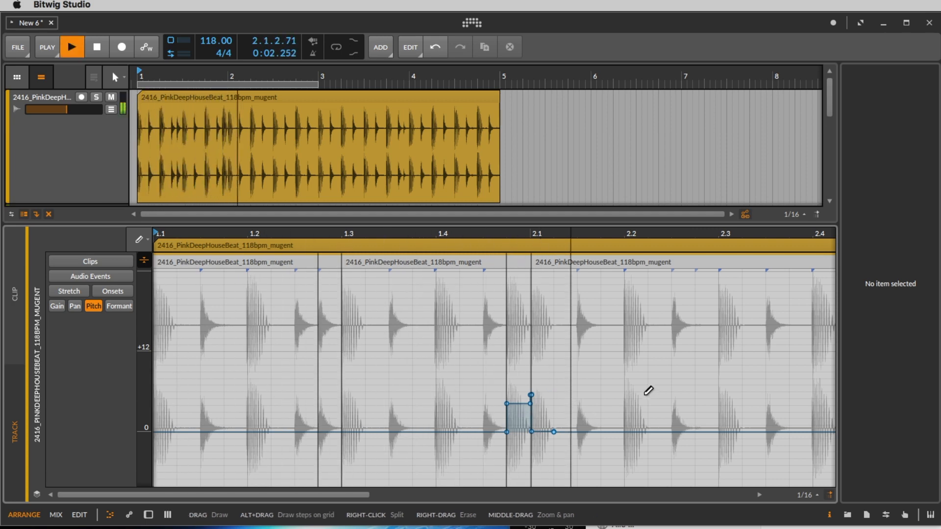
key("space")
left_click(518, 392, "alt")
key("space")
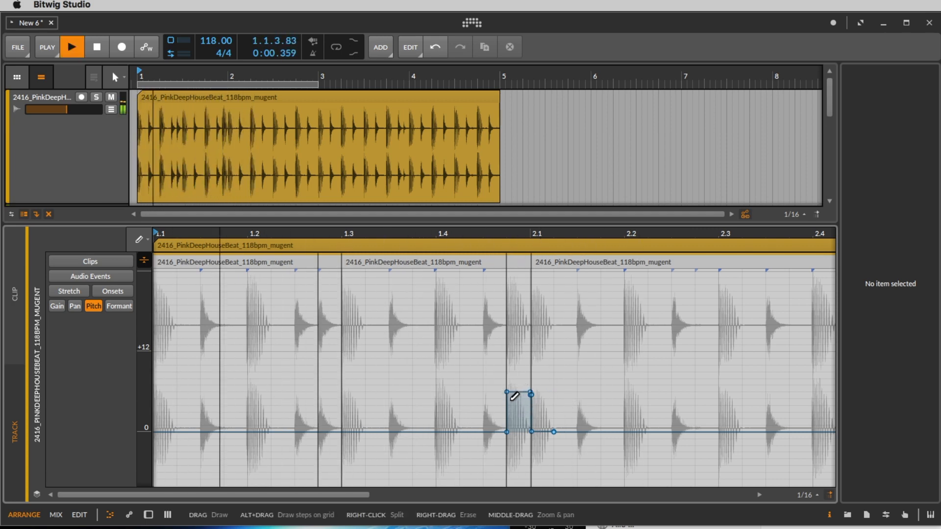
key("space")
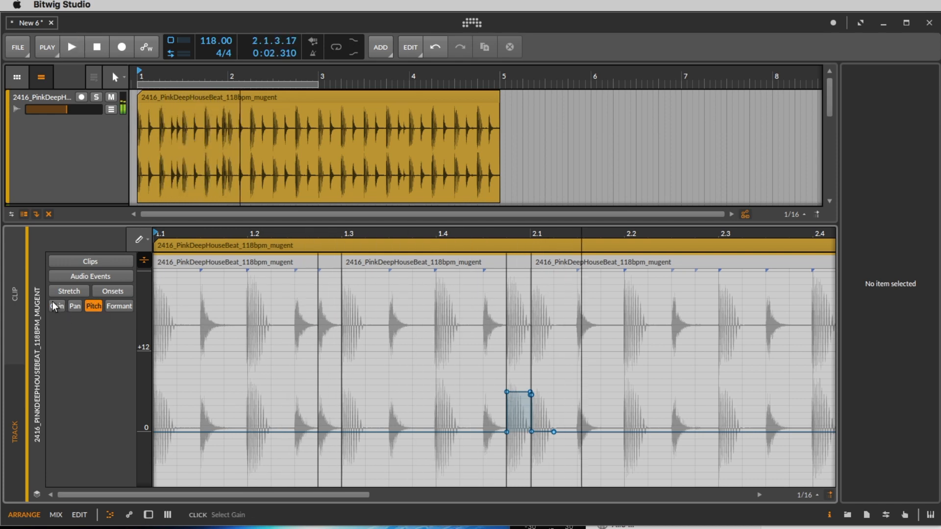
Lower the gain of the pitched kick slice at 1.4.4 with a grid step and play the clip
left_click(53, 304)
left_click(521, 410, "alt")
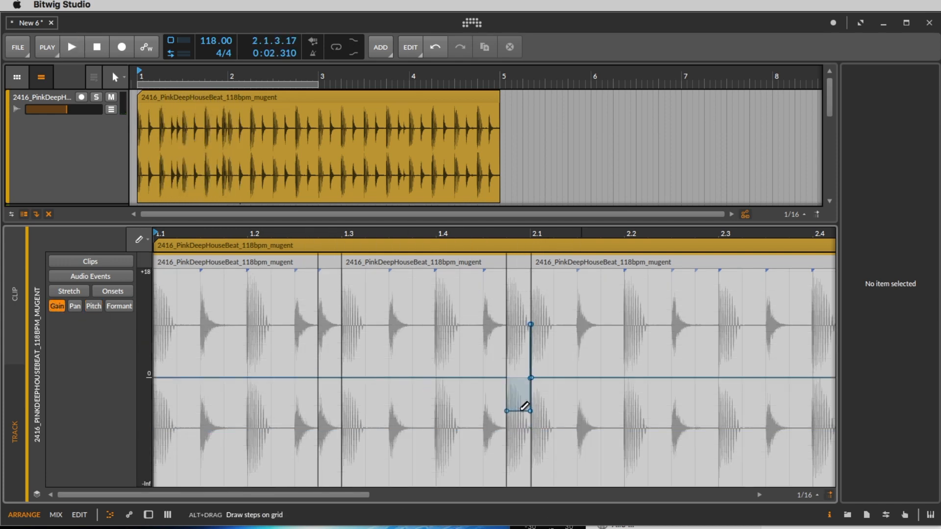
key("space")
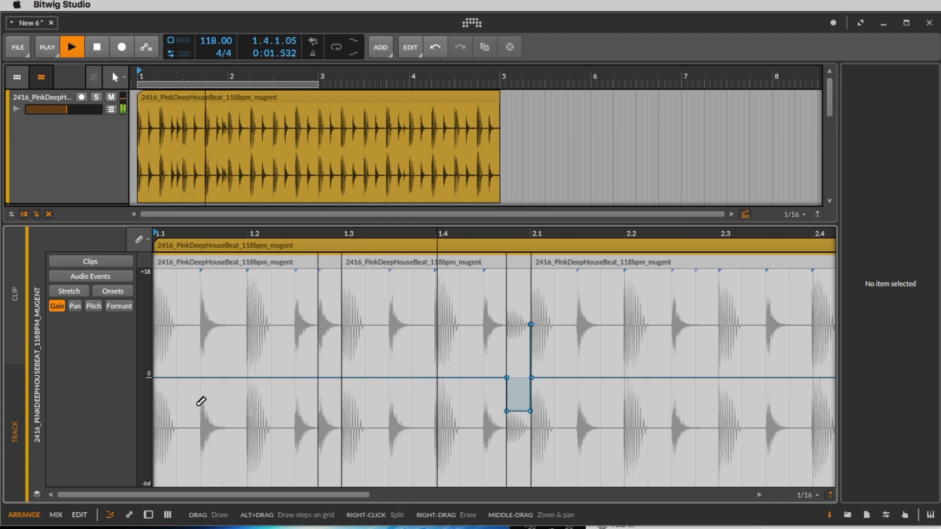
key("space")
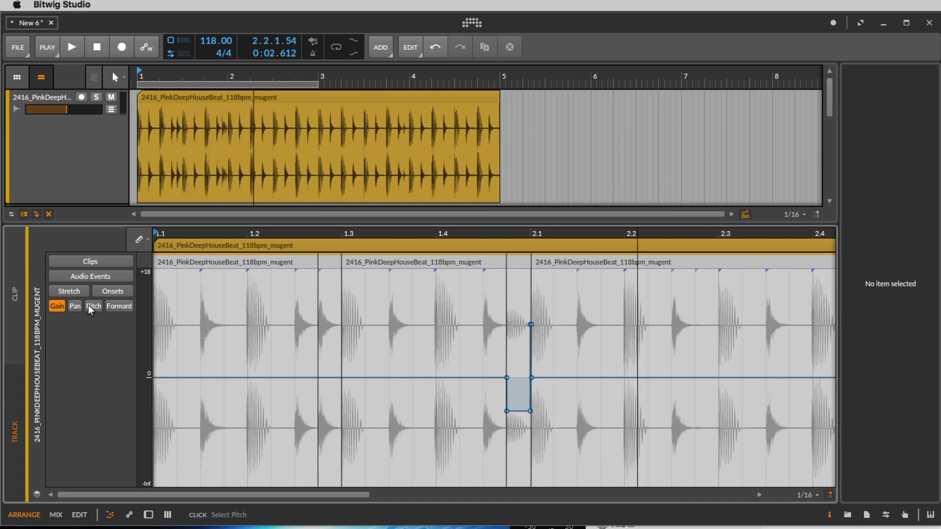
Pan the hit at 1.2.3 fully right and the duplicated hit at 1.2.4 fully left with grid steps
left_click(74, 306)
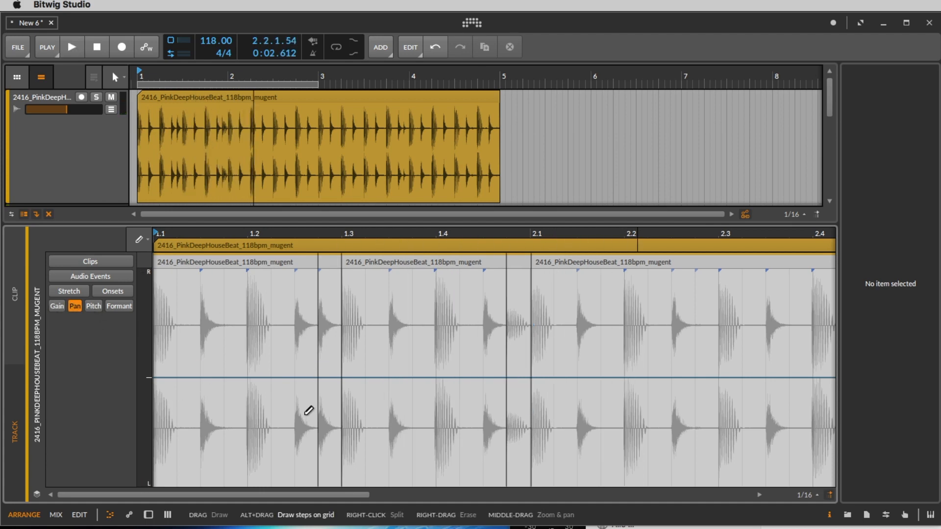
mouse_move(308, 411)
left_mouse_down()
mouse_move(321, 281)
mouse_move(327, 301)
left_mouse_up()
left_click_drag(339, 396, 336, 485)
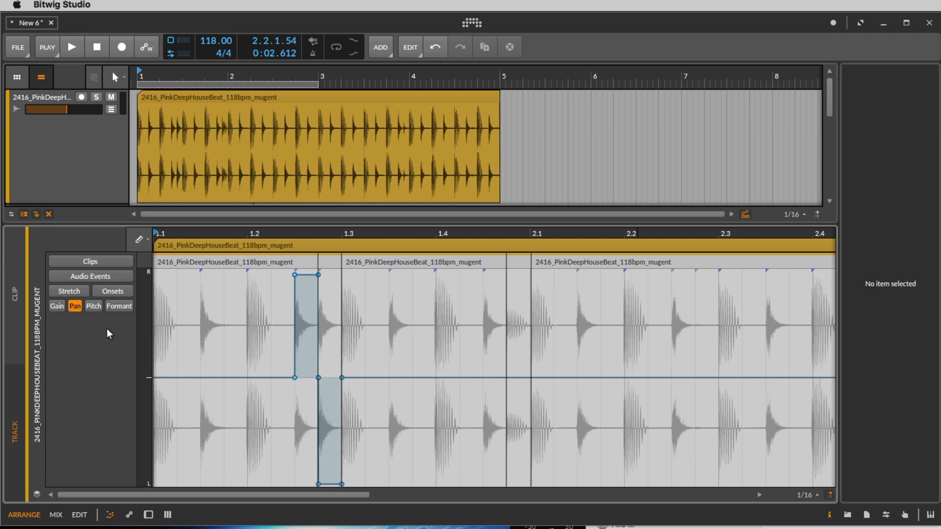
Play the beat clip with its panned hits and show the clip's gain curve
key("space")
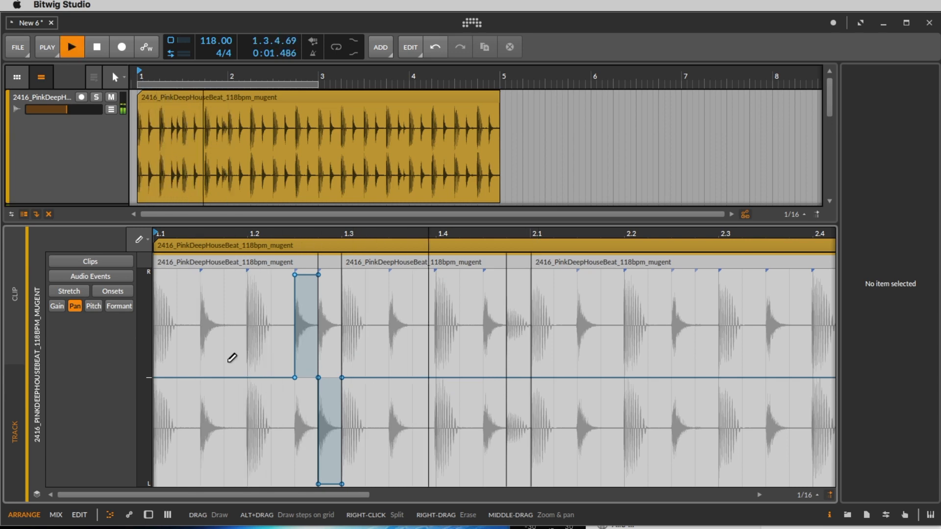
key("space")
left_click(57, 305)
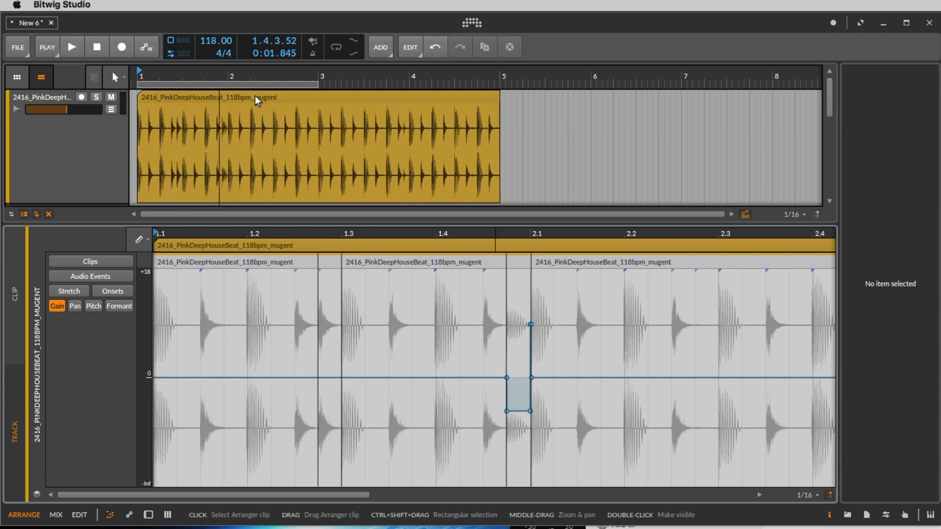
Extend the beat clip from its end as a loop to a length of 7.3.1.00
left_click(232, 97)
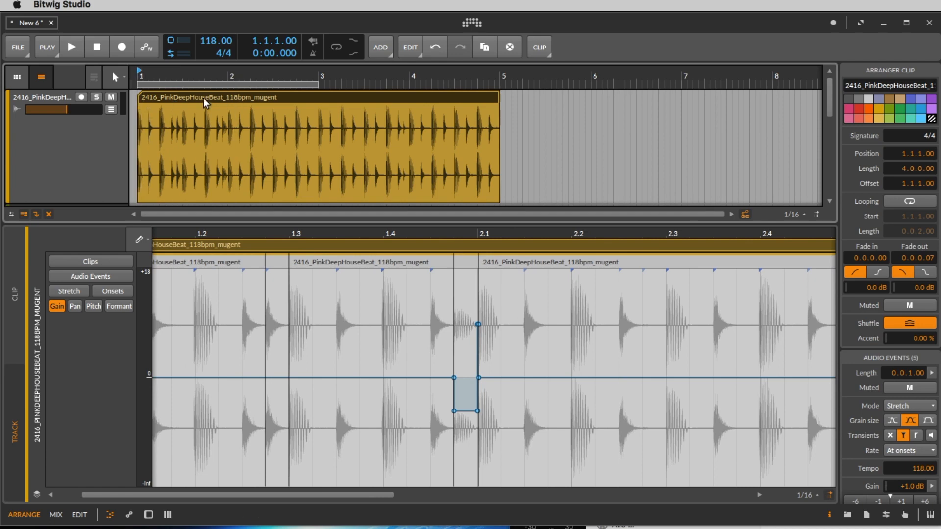
left_click(497, 98)
mouse_move(497, 98)
left_mouse_down()
mouse_move(523, 98)
mouse_move(499, 98)
left_mouse_up()
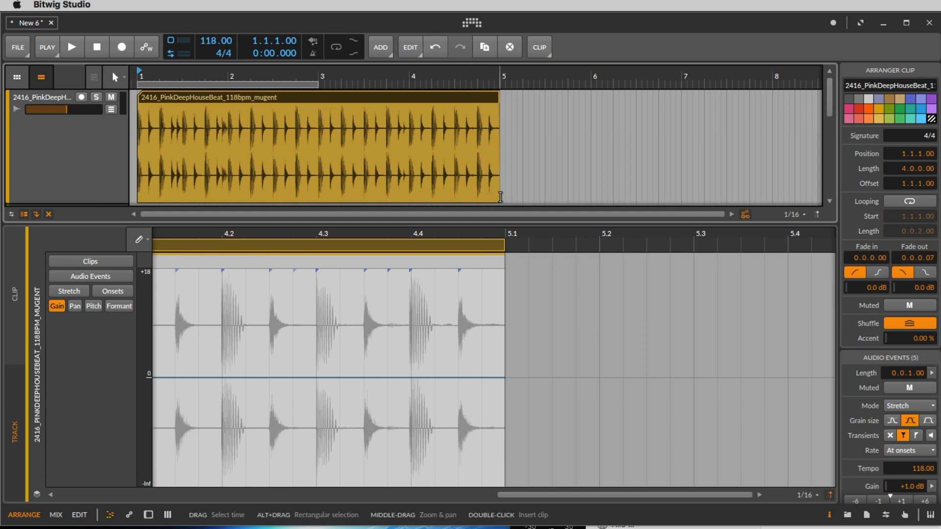
left_click_drag(498, 200, 828, 210)
scroll(517, 77, "up", 2)
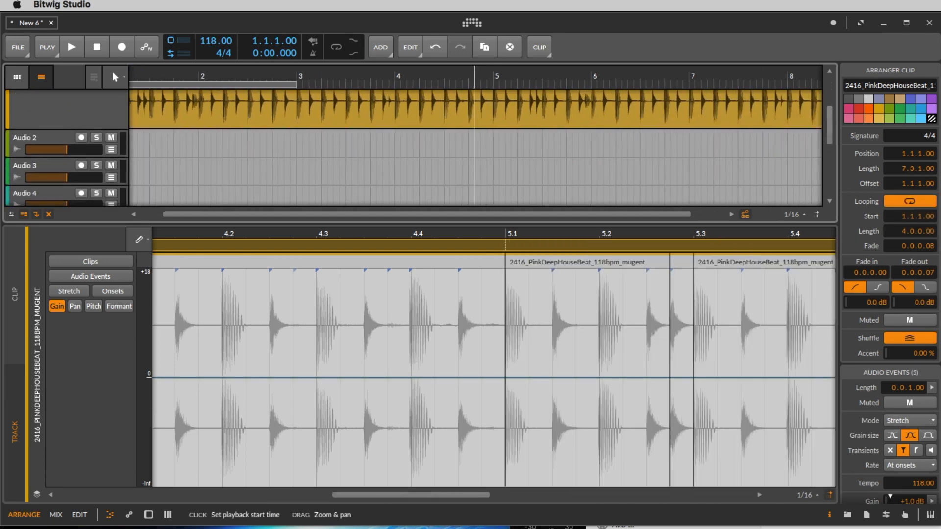
scroll(444, 128, "down", 3)
scroll(444, 129, "up", 5)
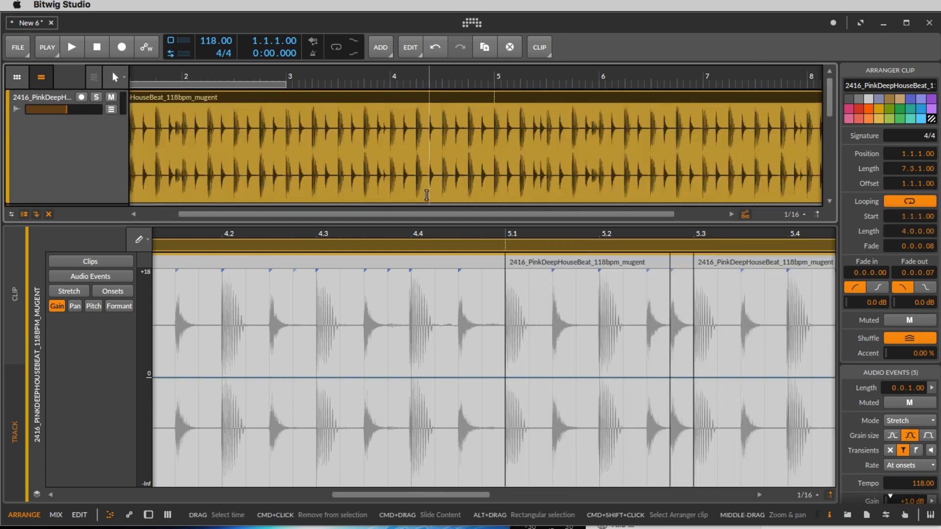
Enlarge the arranger area and play the looped beat clip from 4.2.1 across the loop boundary
left_click_drag(419, 221, 418, 293)
left_click(417, 228)
key("space")
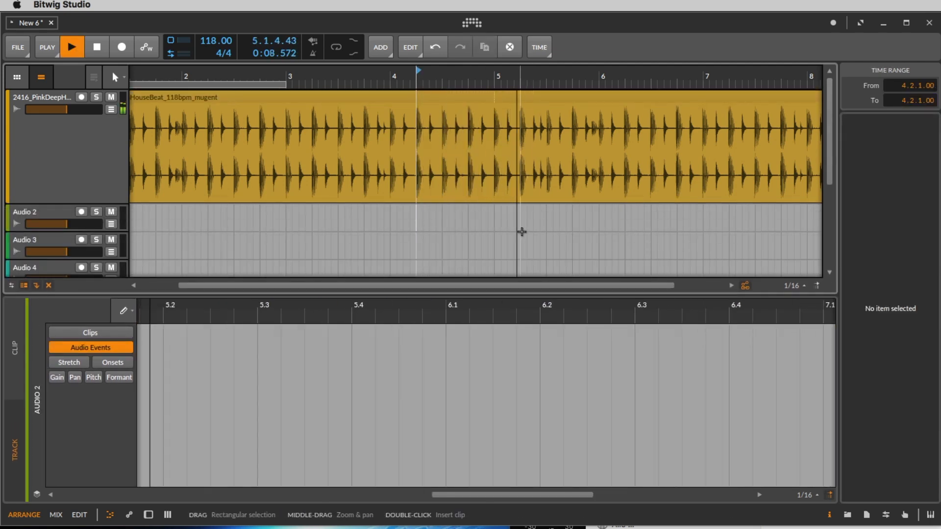
key("space")
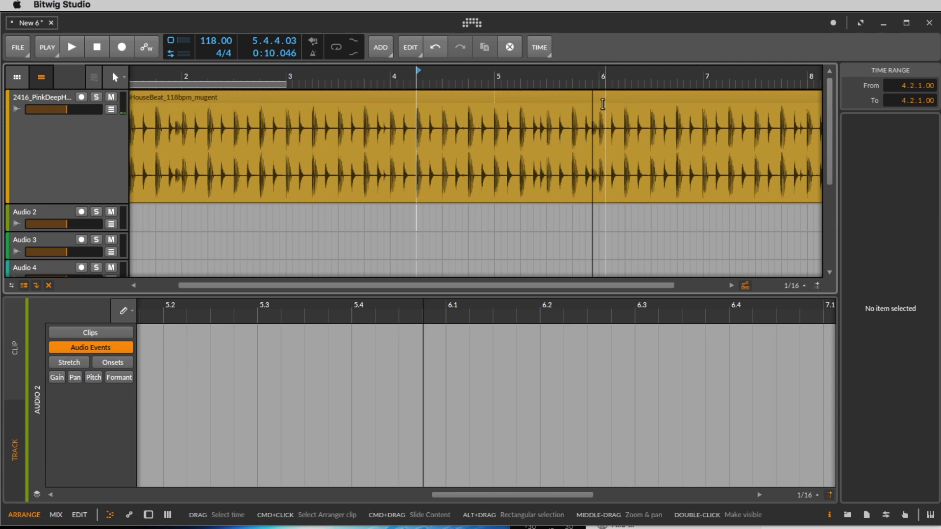
Mute the beat track, reduce it to a low lane, and enlarge the Audio 2 track
left_click(598, 102)
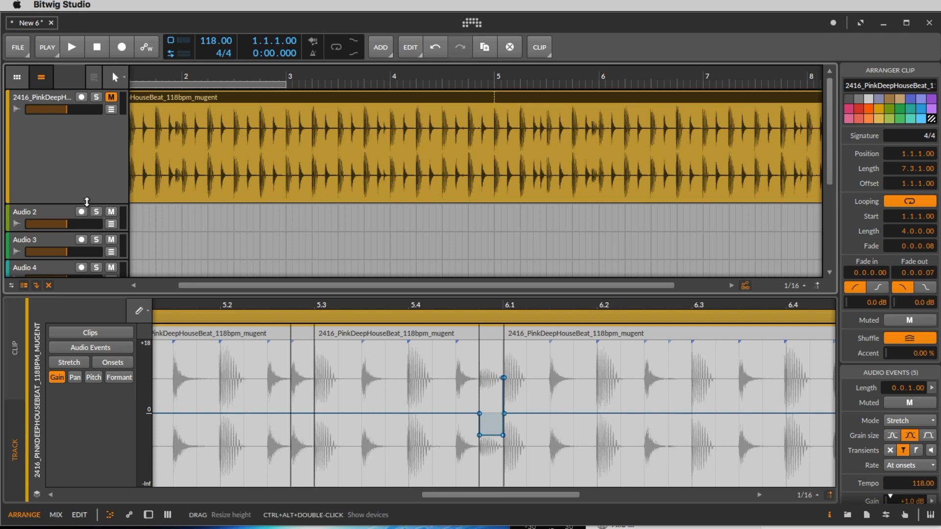
left_click_drag(86, 202, 89, 115)
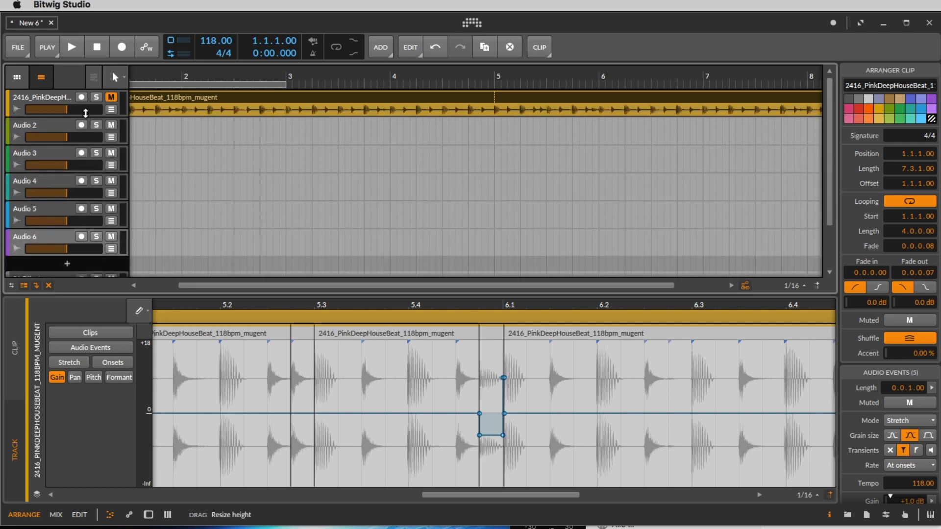
left_click_drag(62, 147, 61, 208)
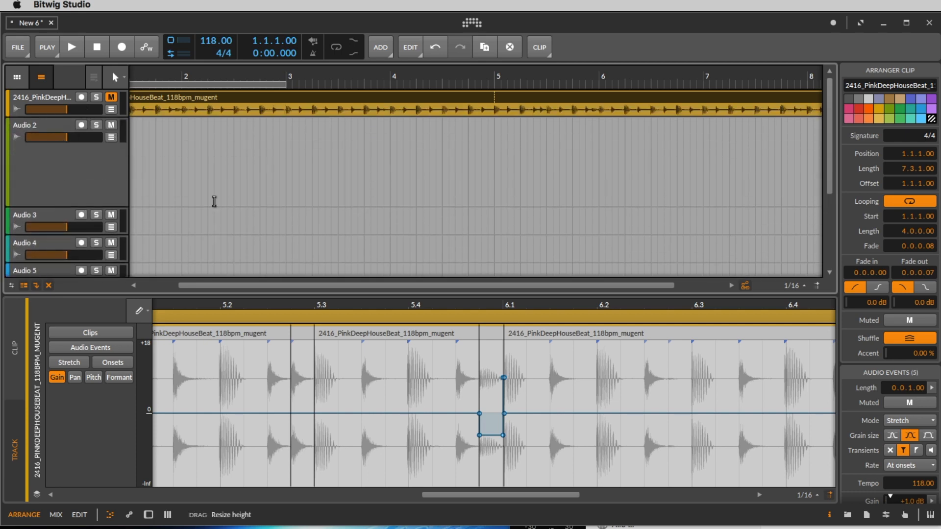
Switch to Finder and import the Real Drummer audio file onto the Audio 2 track at 2.1.1
left_click(686, 528)
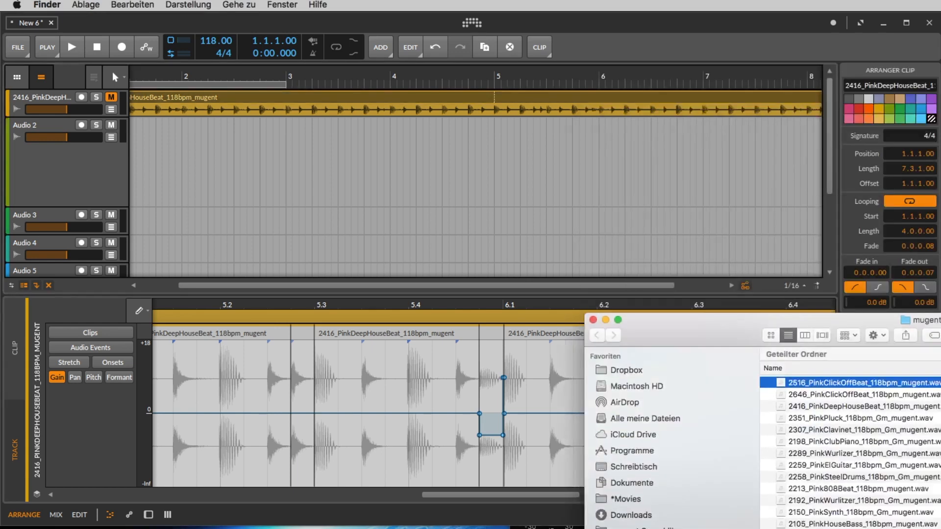
left_click_drag(764, 319, 938, 352)
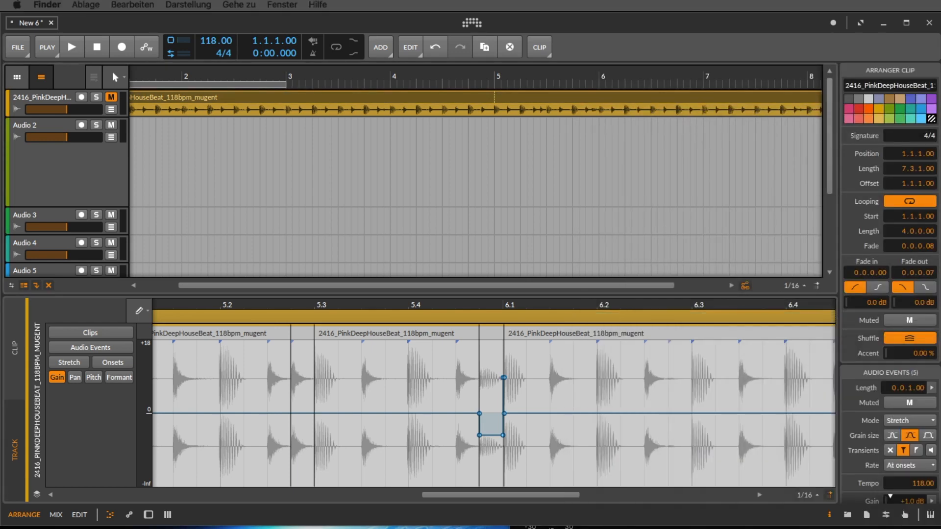
left_click_drag(939, 353, 185, 168)
Select the Real Drummer clip and play it twice from its start at bar 2
left_click(231, 126)
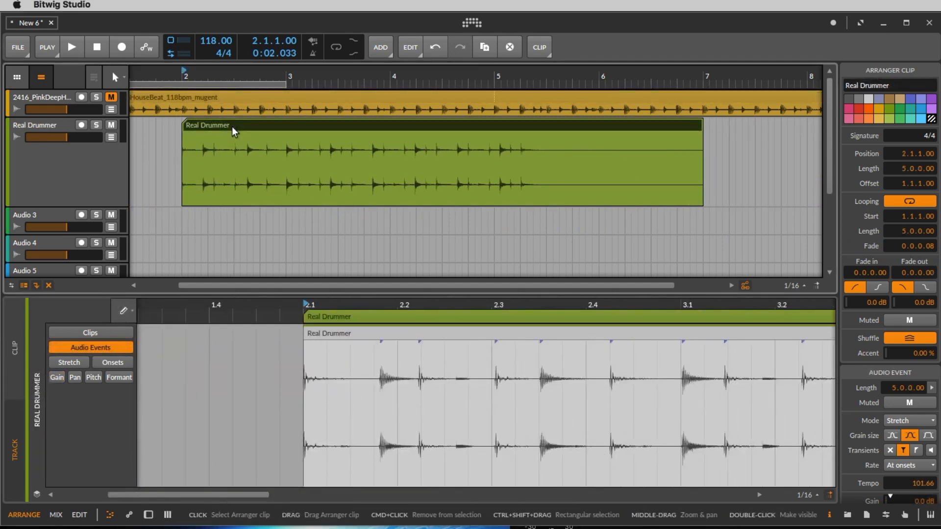
key("space")
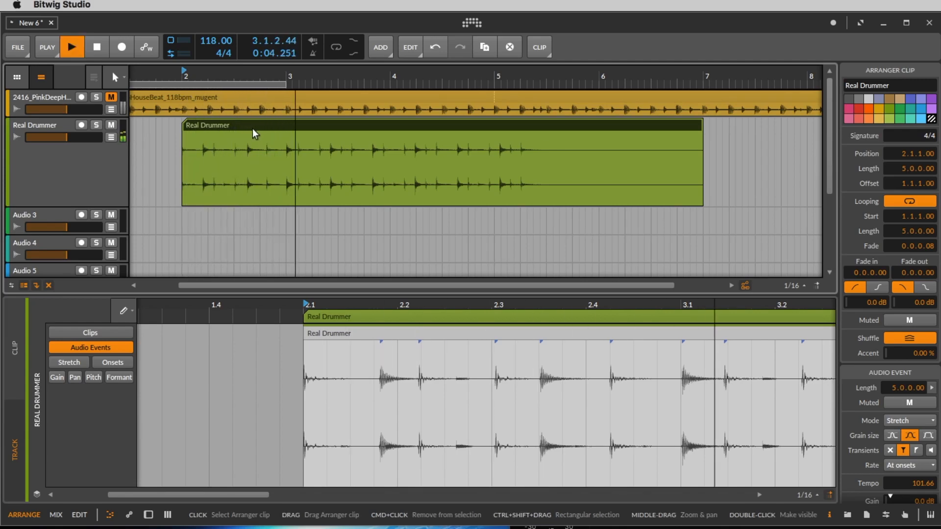
key("space")
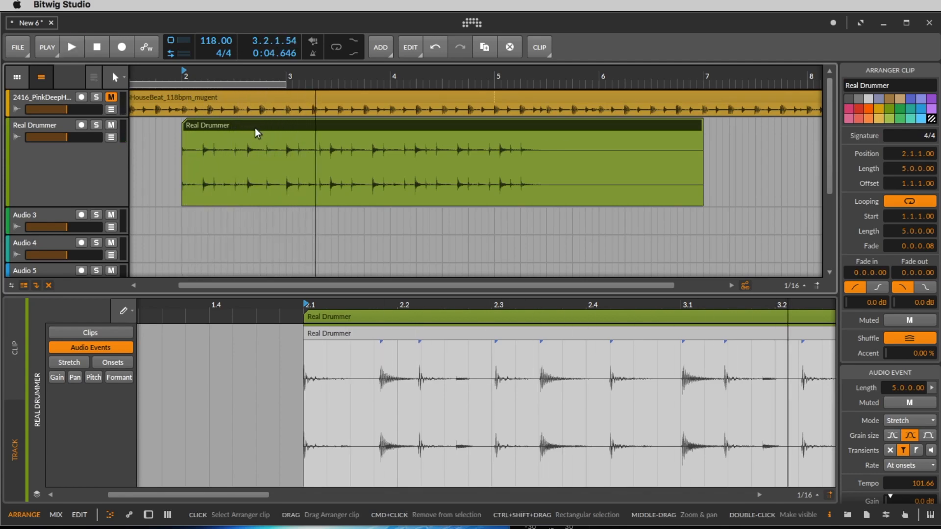
key("space")
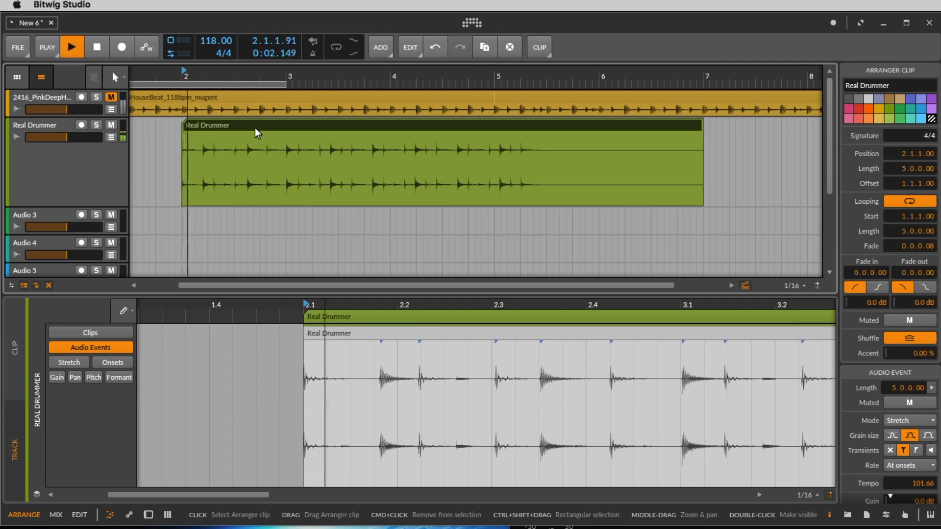
key("space")
Move the Real Drummer clip to start at 1.1.1.00 and bring its beginning into the audio editor
left_click_drag(203, 77, 193, 71)
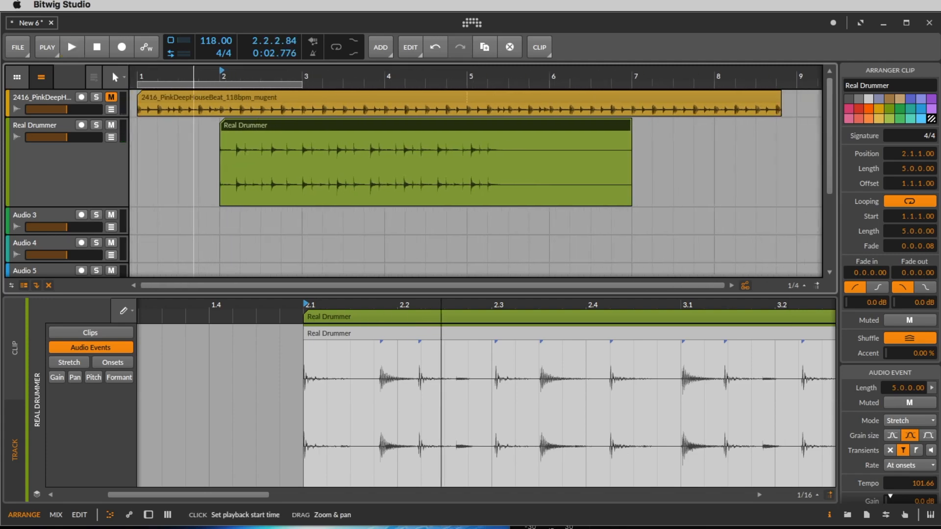
left_click_drag(259, 122, 200, 126)
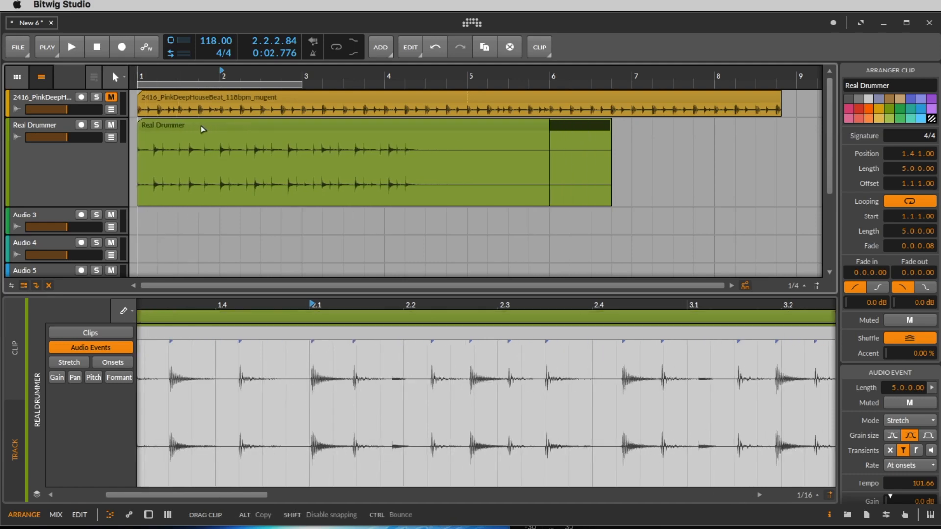
left_click_drag(138, 77, 138, 72)
left_click_drag(169, 306, 352, 303)
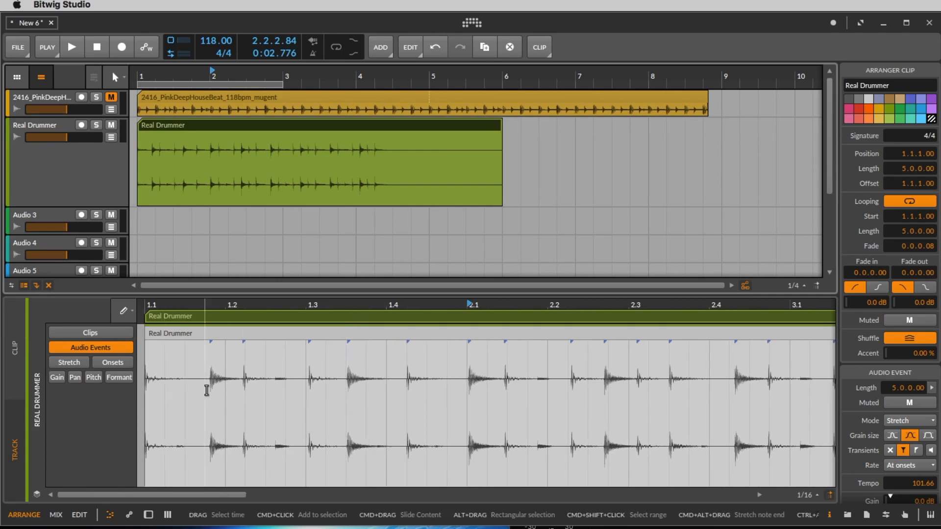
Play the repositioned Real Drummer clip from bar 2 and set the time selection at 1.1.1
key("space")
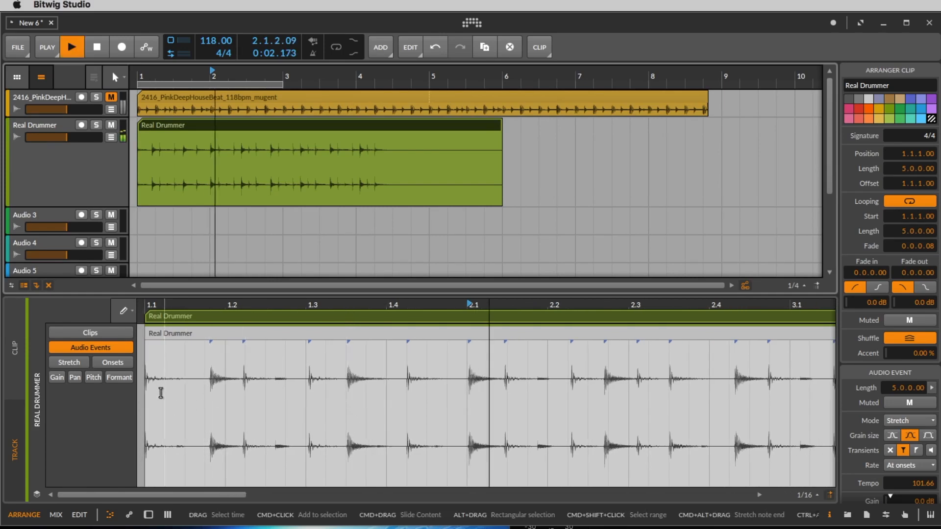
key("space")
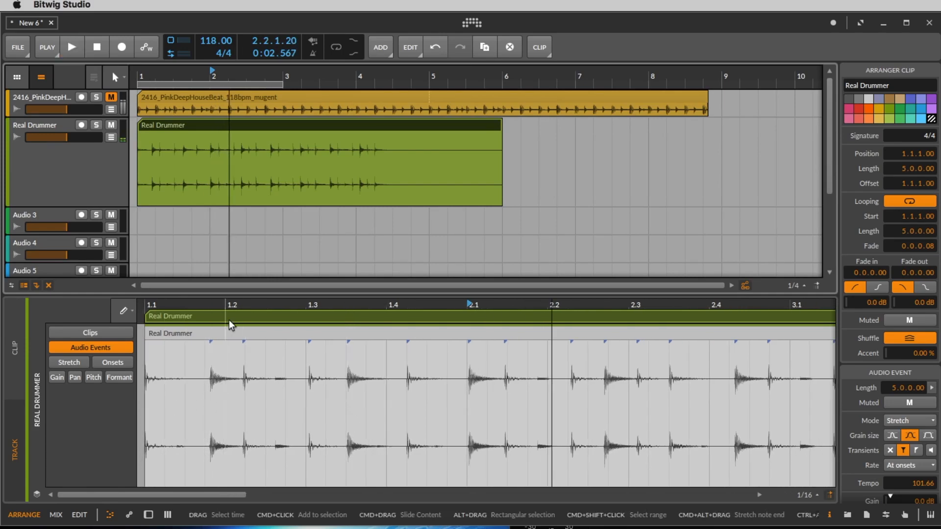
left_click(144, 356)
key("space")
key("space")
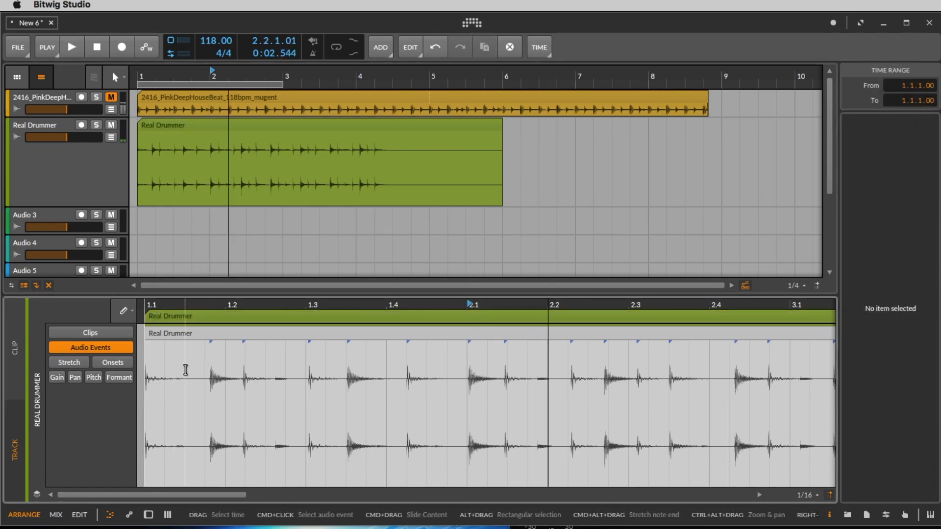
Play the Real Drummer clip repeatedly from 1.1.1 and compare its hits with the beat grid
left_click(159, 132)
key("space")
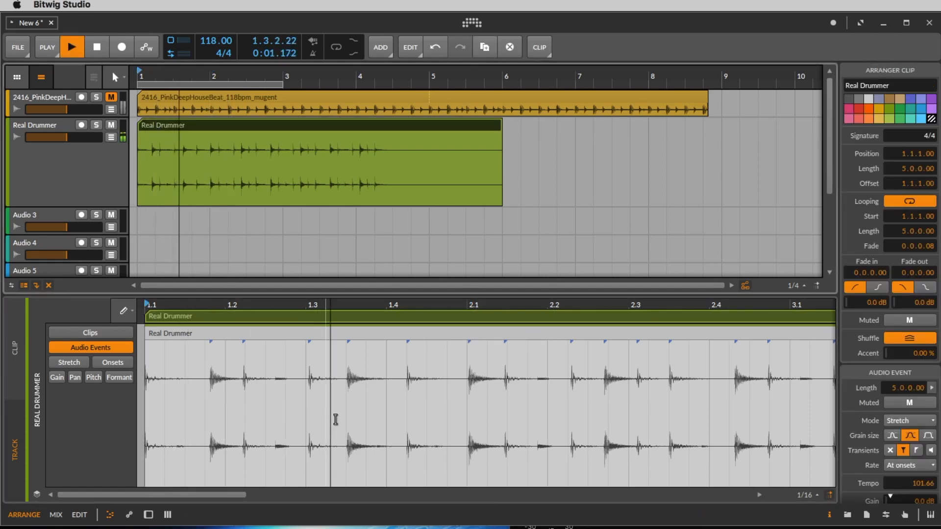
key("space")
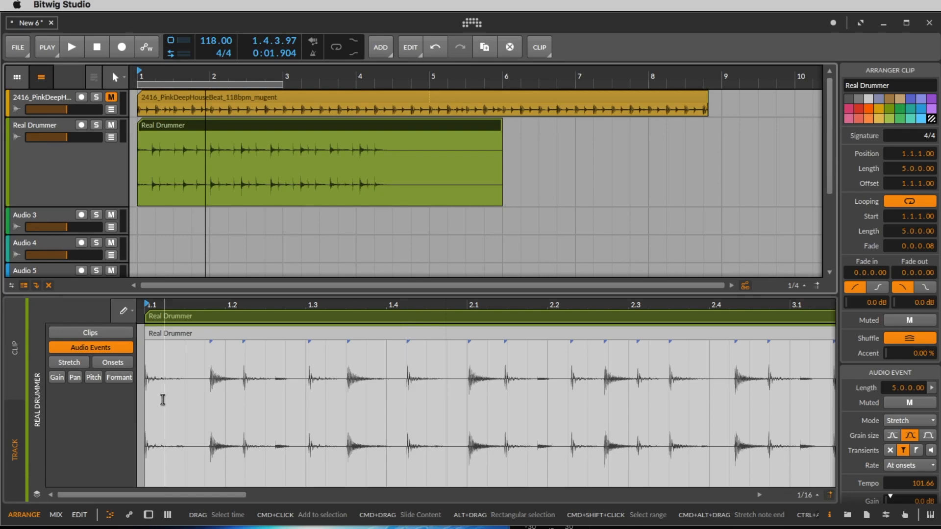
key("space")
key("space")
key("space")
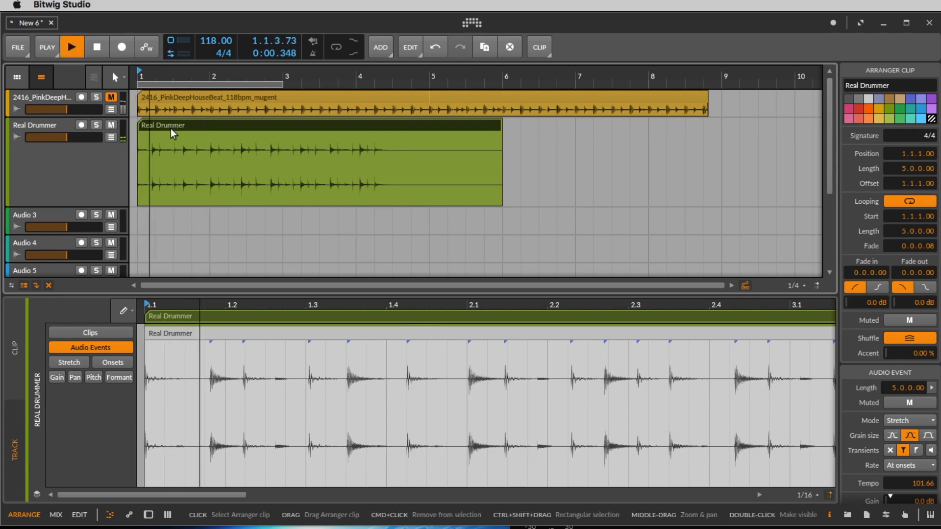
key("space")
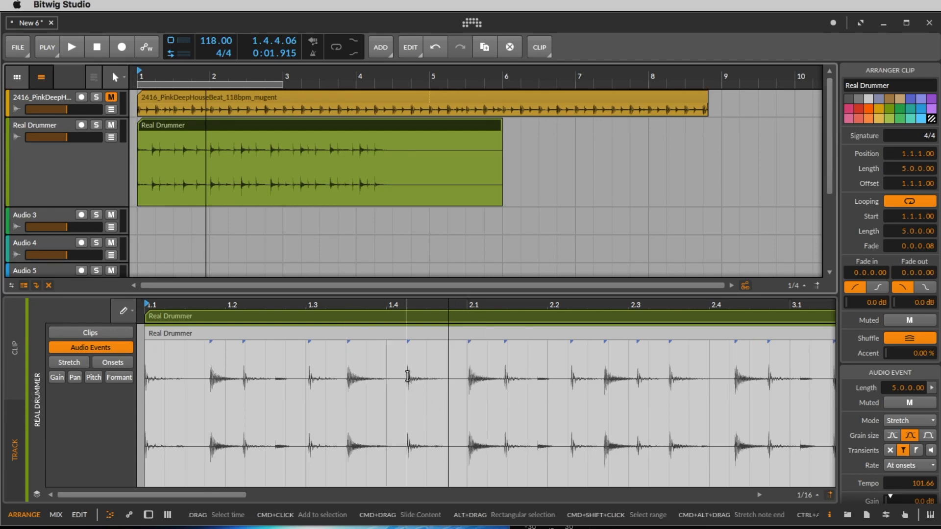
Mark the hit from 1.4.2 to 1.4.3 in the Real Drummer clip, and set the clip's event tempo to 125.00
left_click_drag(407, 376, 427, 377)
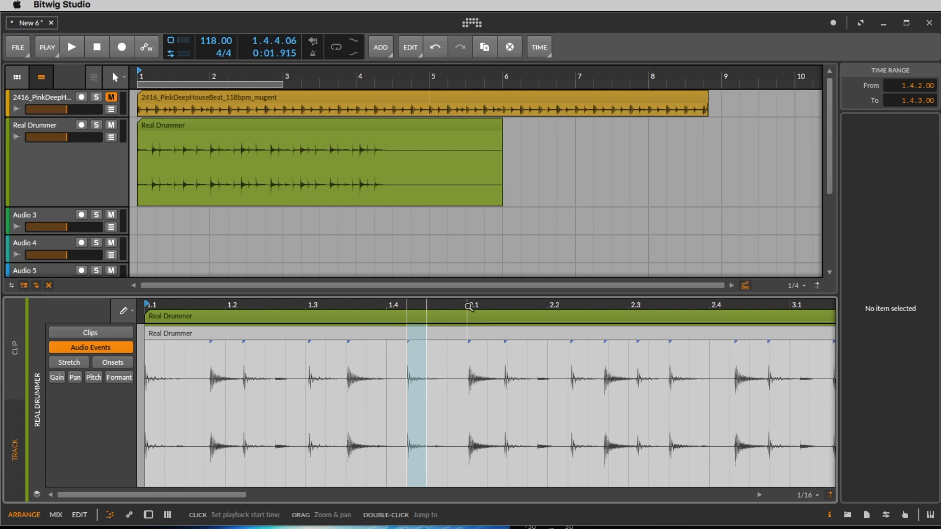
left_click(447, 315)
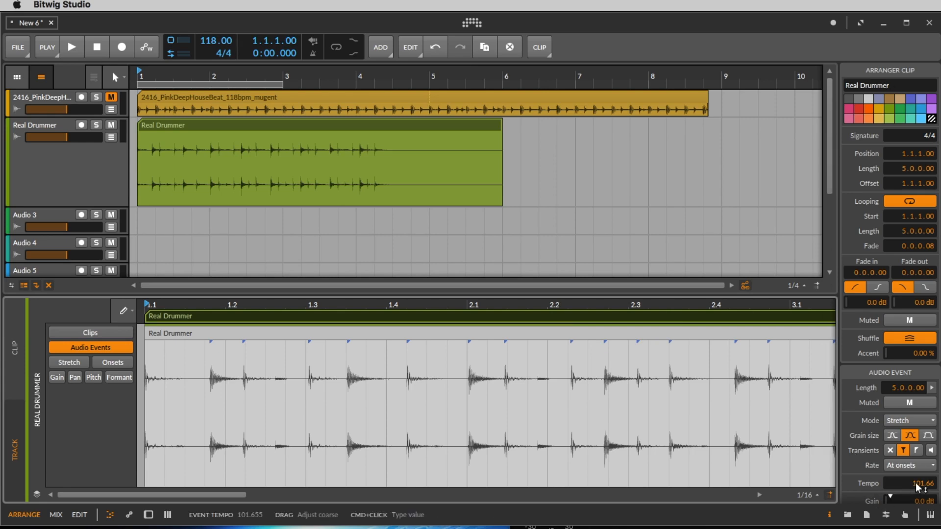
left_click_drag(914, 483, 913, 476)
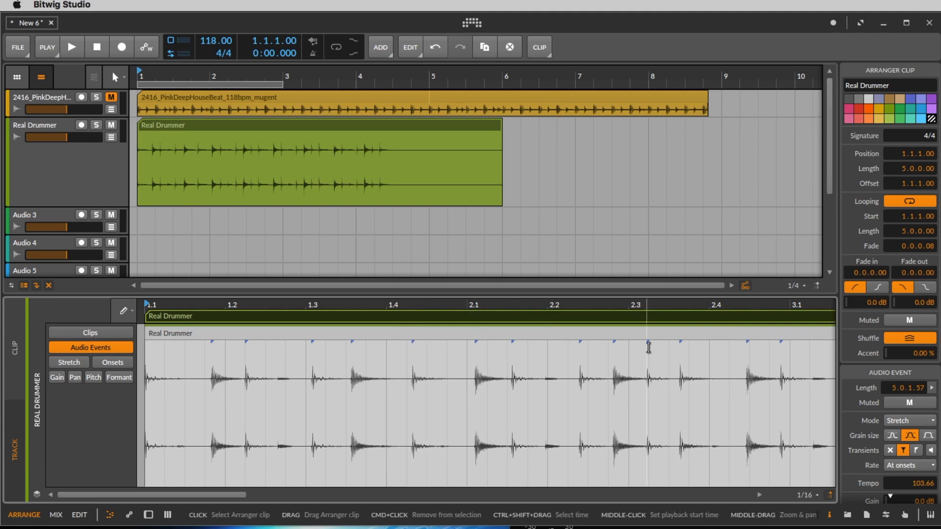
left_click_drag(913, 481, 913, 448)
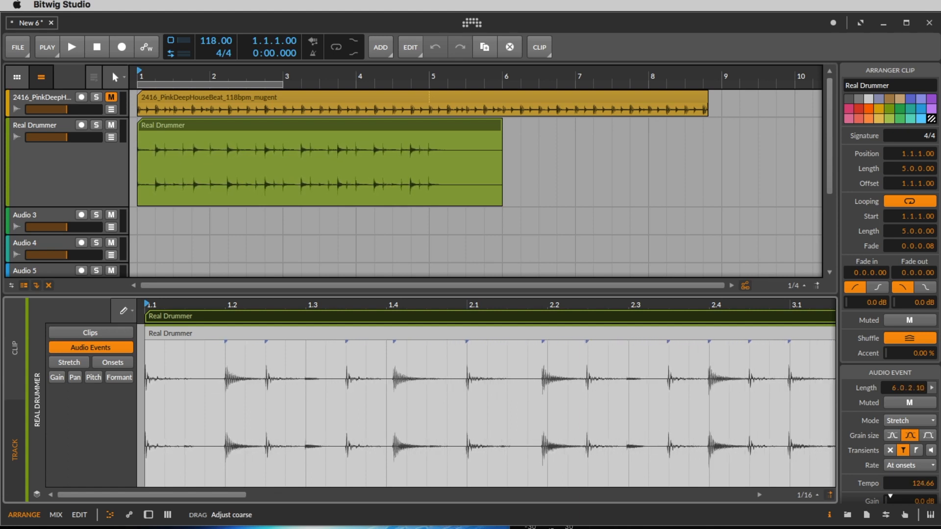
Play the Real Drummer clip from 1.1.1 at its new event tempo to check its timing
left_click(210, 121)
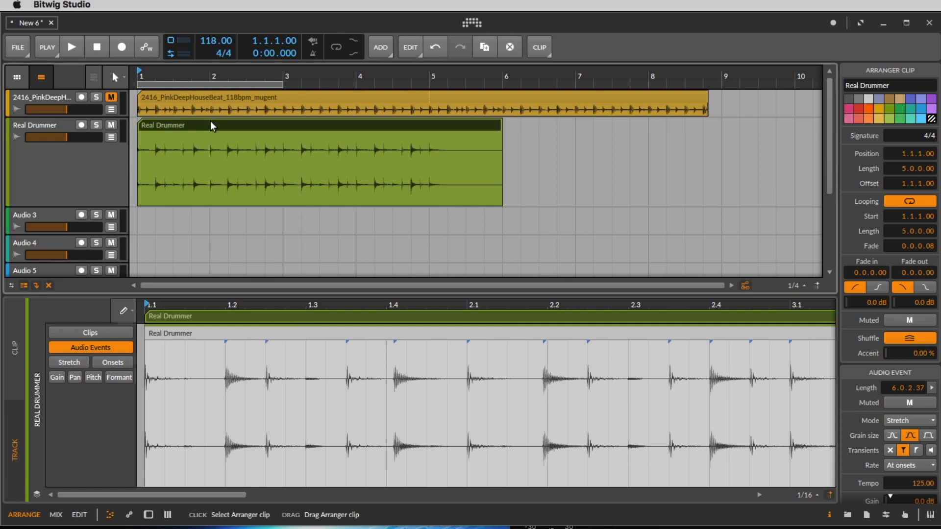
key("space")
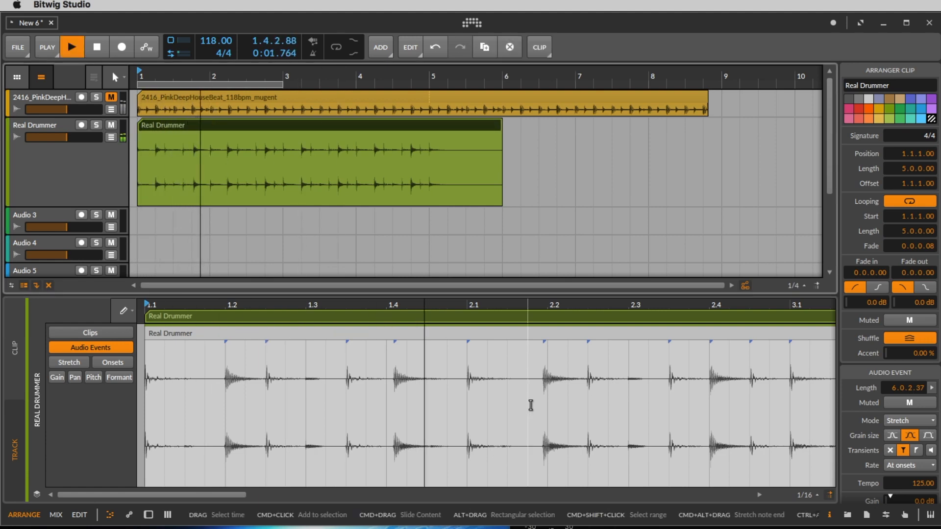
key("space")
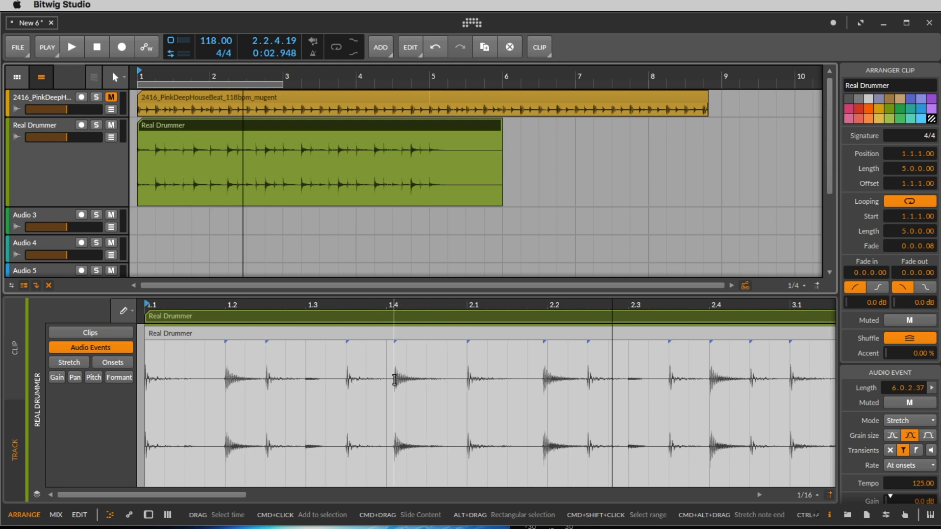
key("space")
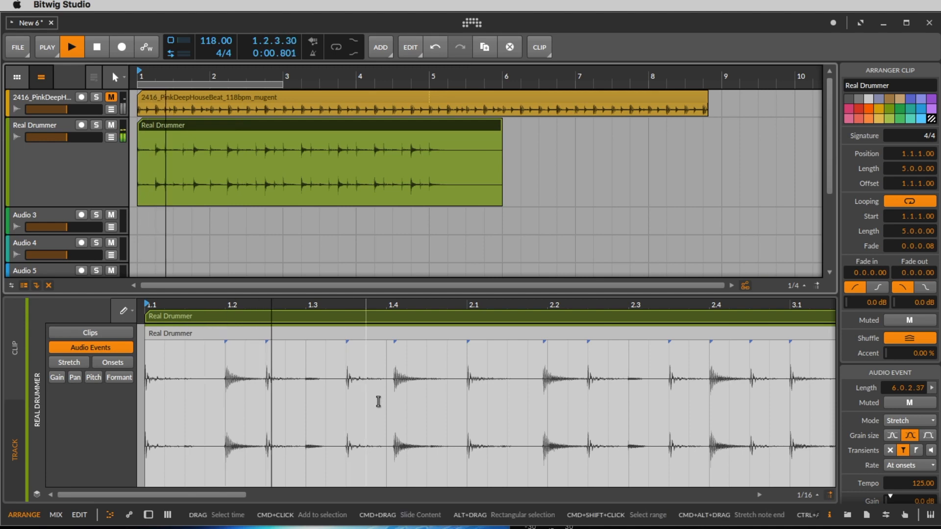
Show the Real Drummer clip's stretch markers, insert beat markers around the hit near 1.4, and move that hit to 1.4.1.00
key("space")
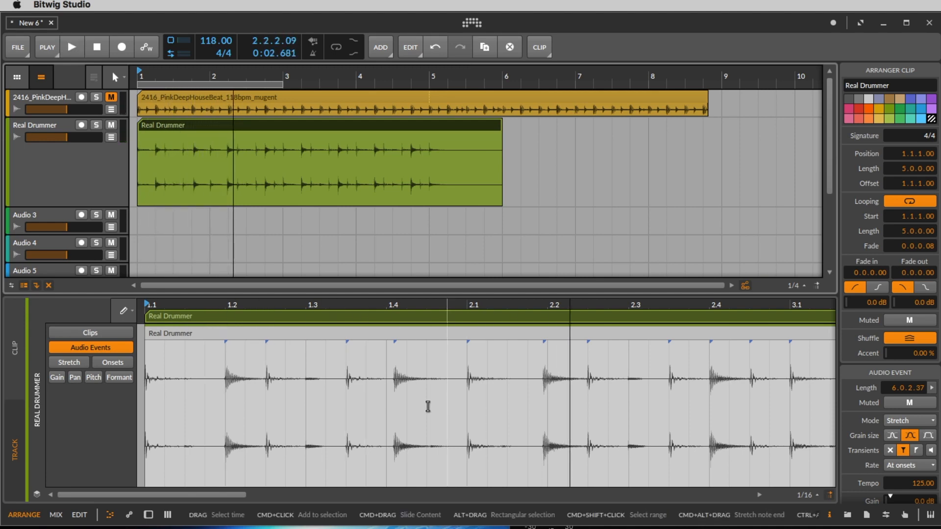
left_click(73, 363)
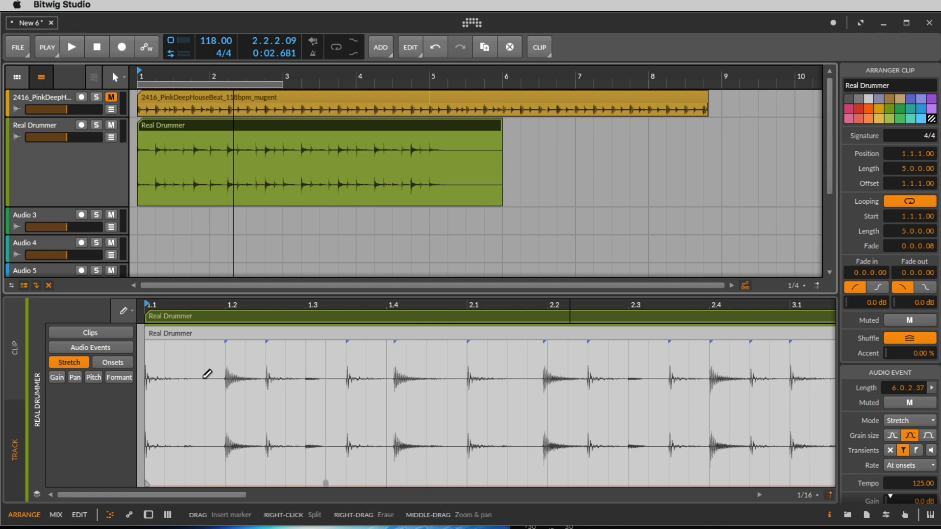
left_click(126, 312)
left_click(109, 332)
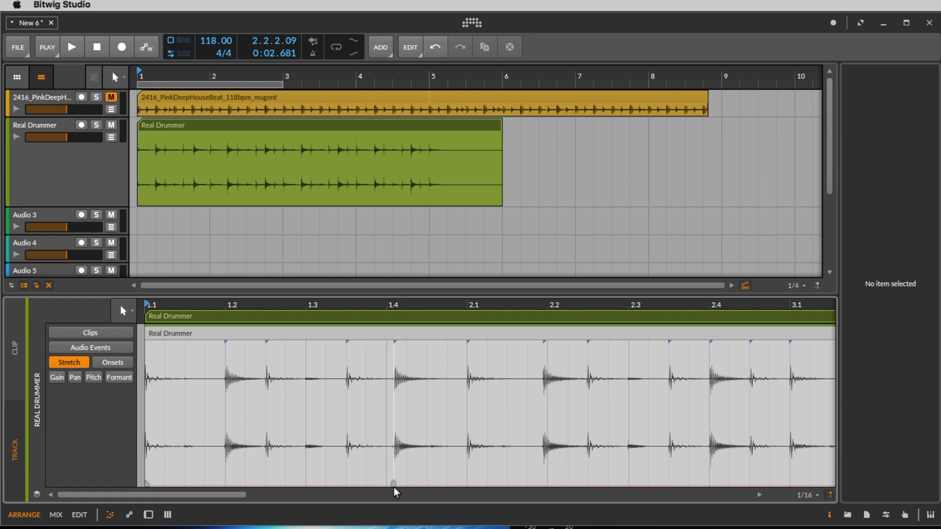
left_click_drag(392, 483, 396, 483)
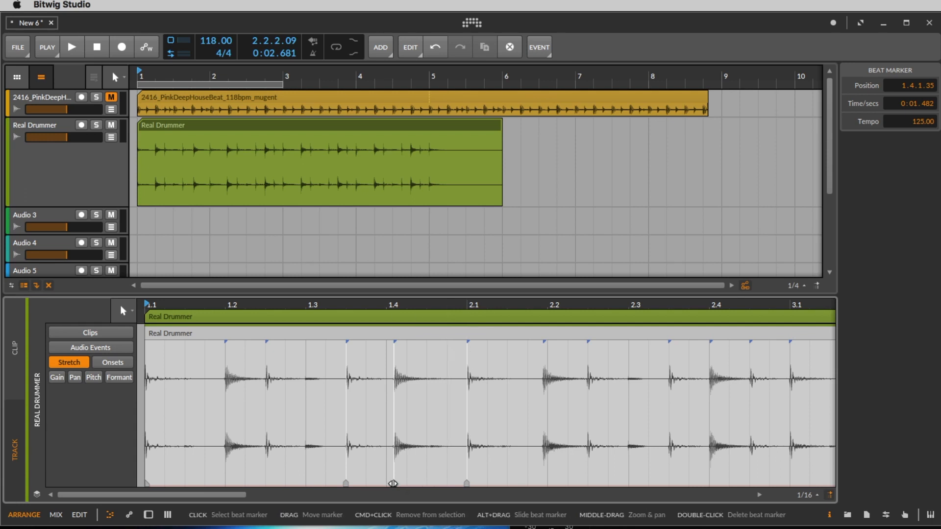
mouse_move(393, 484)
left_mouse_down()
mouse_move(373, 482)
mouse_move(446, 483)
mouse_move(357, 482)
mouse_move(442, 481)
mouse_move(427, 483)
left_mouse_up()
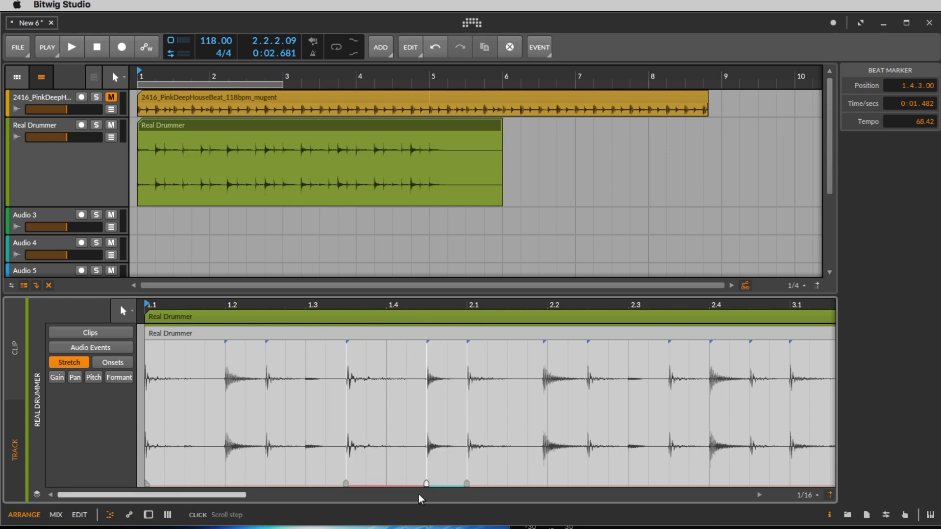
left_click_drag(426, 484, 388, 483)
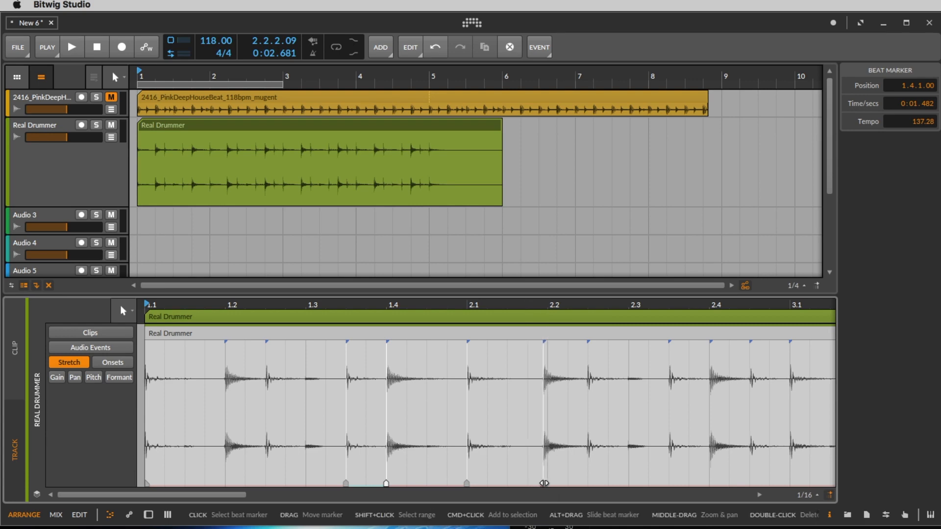
Insert beat markers on the hit just before 2.2 and the hit following it, and move the earlier one onto 2.2
mouse_move(544, 484)
left_mouse_down()
mouse_move(570, 483)
mouse_move(560, 481)
left_mouse_up()
key("super+z")
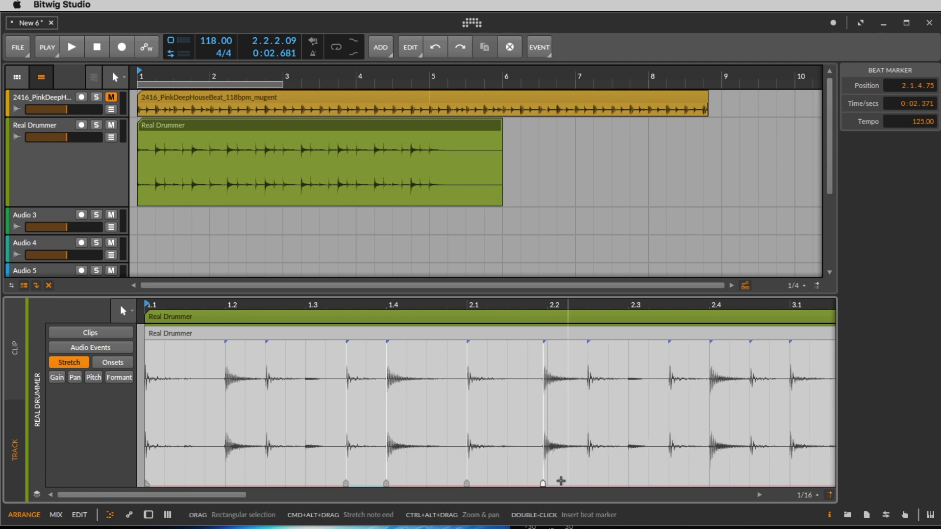
left_click(588, 486)
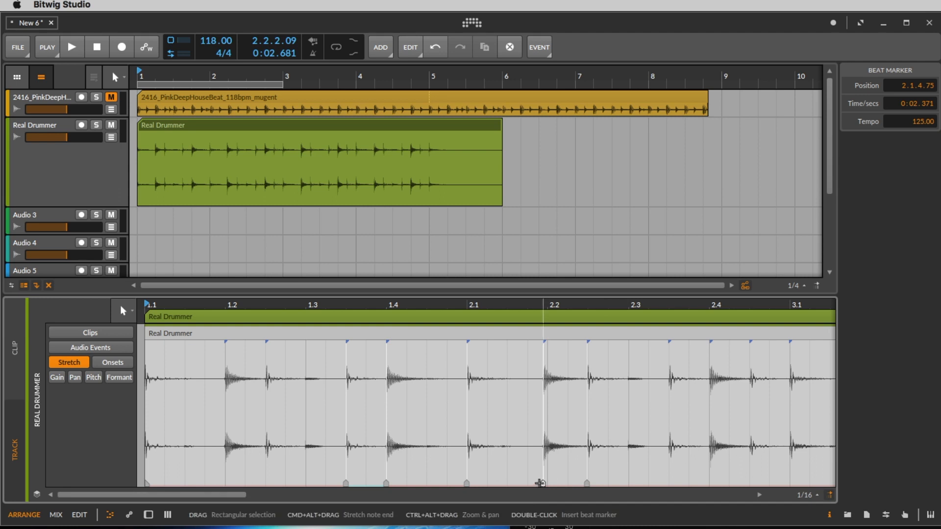
left_click_drag(542, 483, 548, 483)
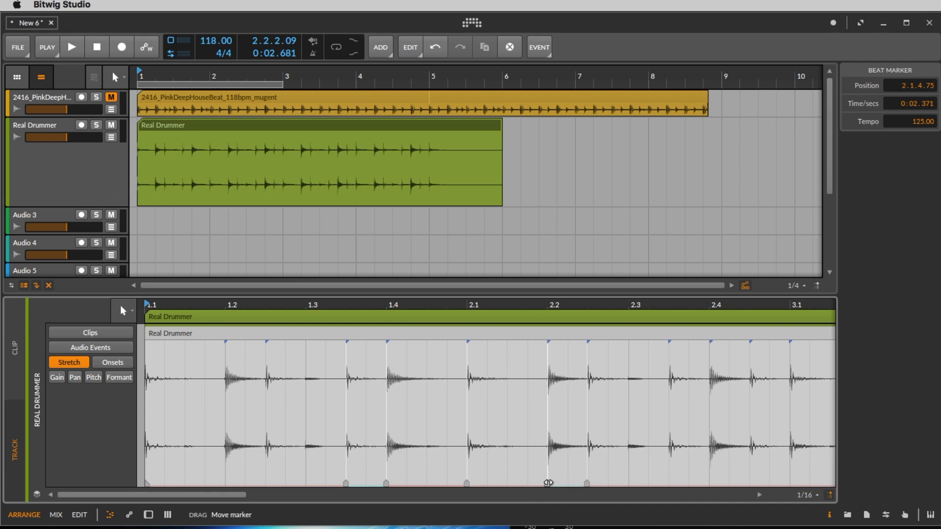
Play the Real Drummer clip from the start to check the timing of the warped hits
left_click(220, 125)
key("space")
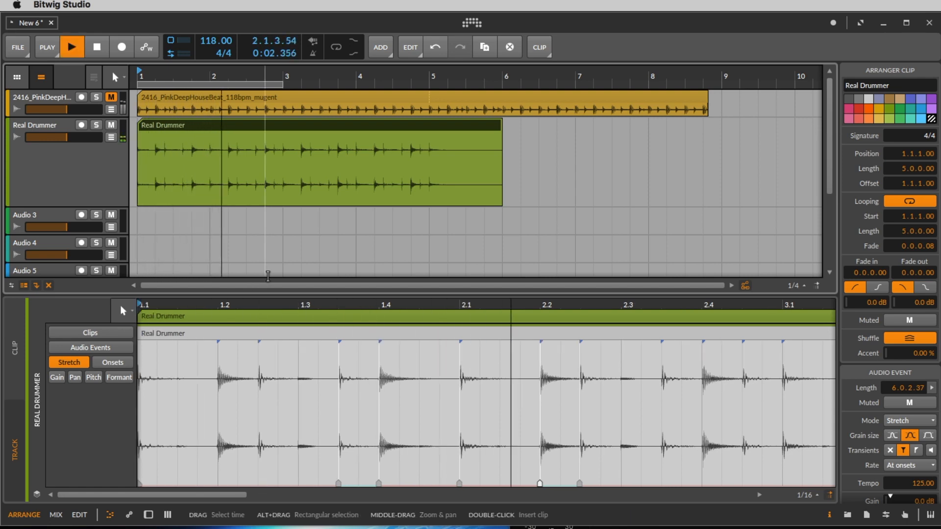
key("space")
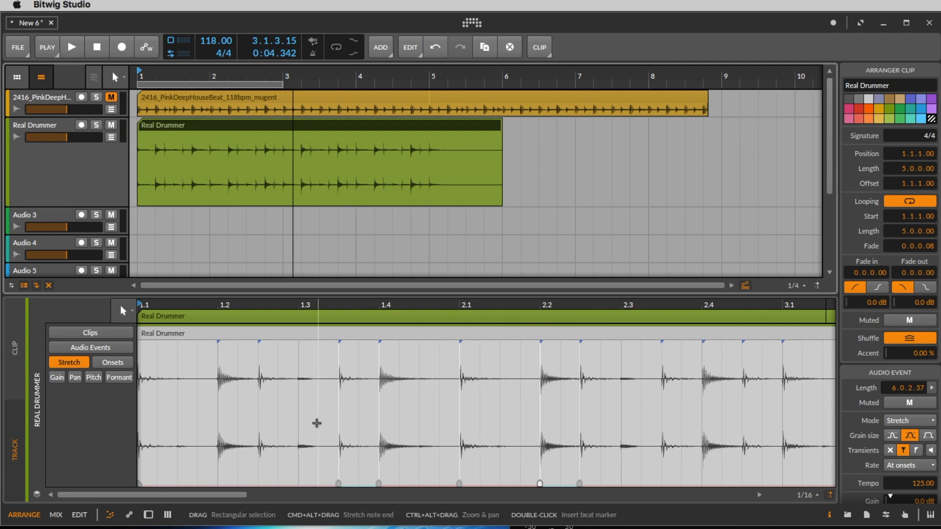
Set the Real Drummer event's stretch mode to Repitch and play the clip to hear the effect
left_click(909, 421)
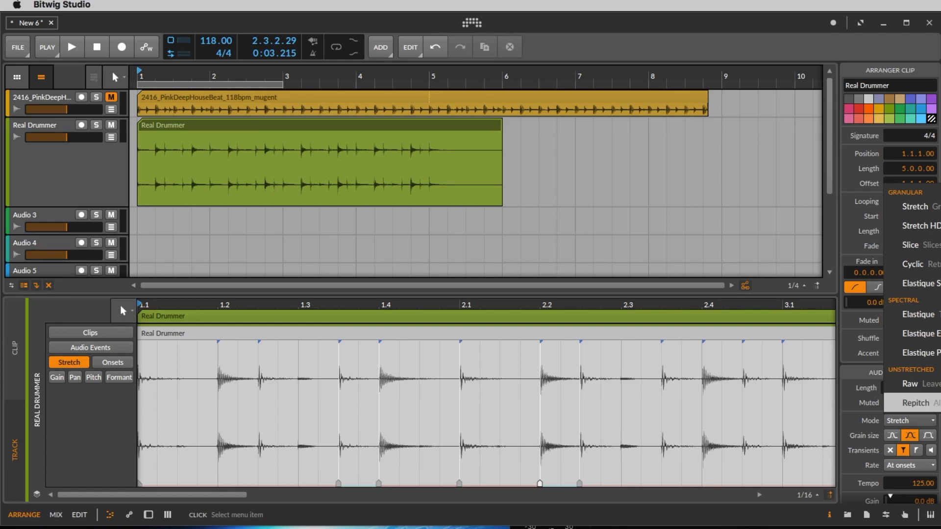
left_click(911, 403)
key("space")
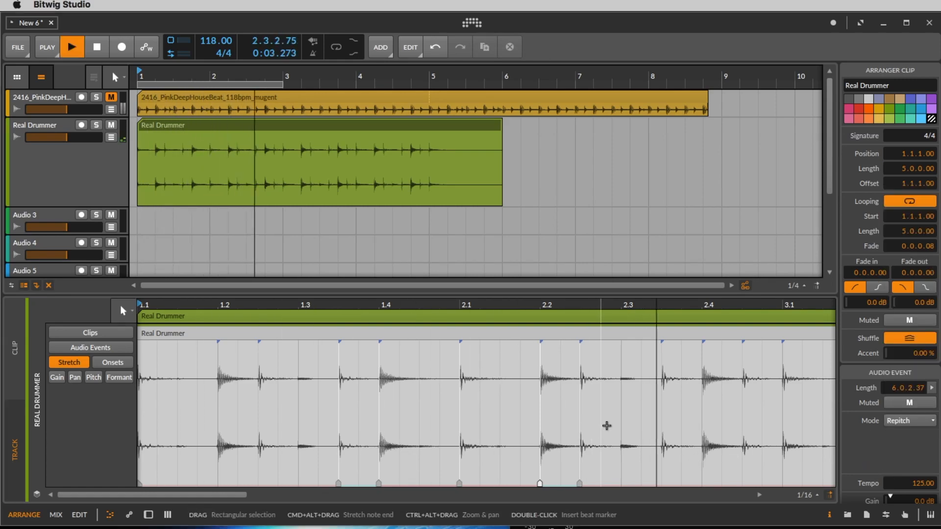
key("space")
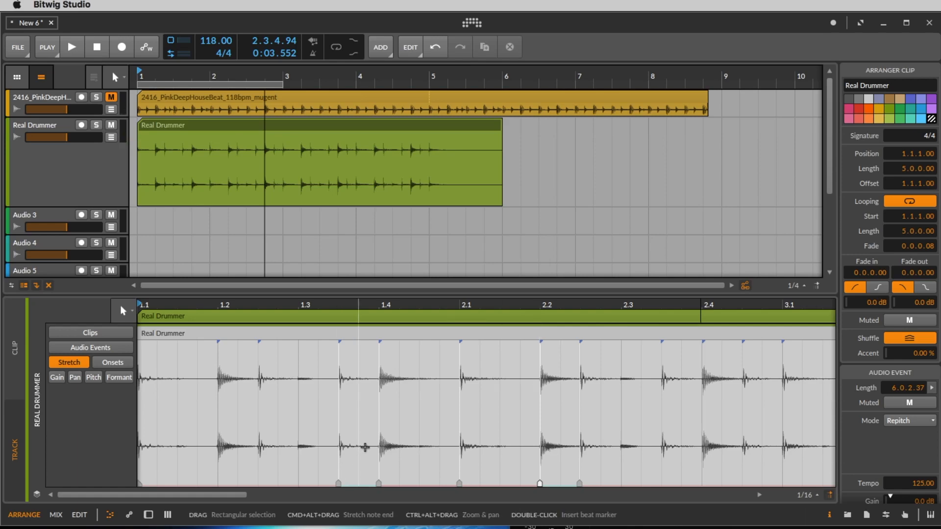
key("space")
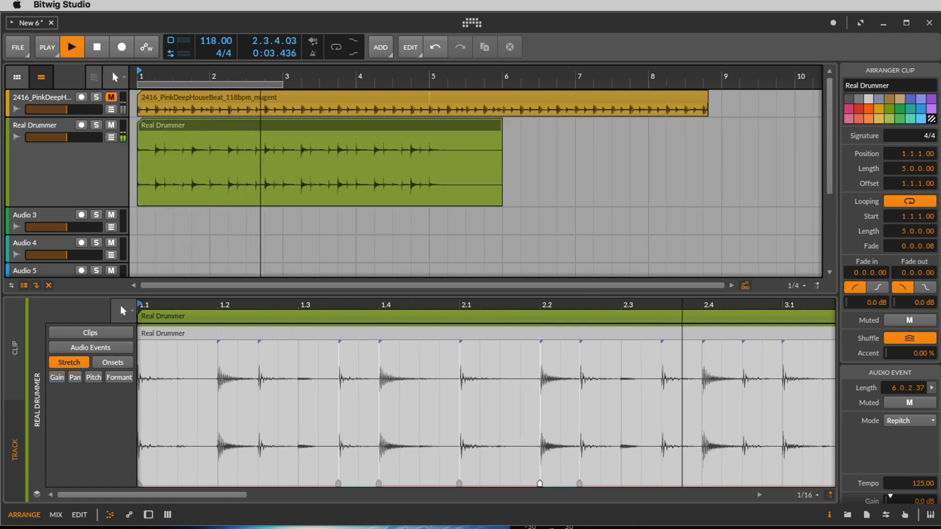
key("space")
Set the Real Drummer event's stretch mode to Stretch HD and play the clip from the start for comparison
left_click(907, 420)
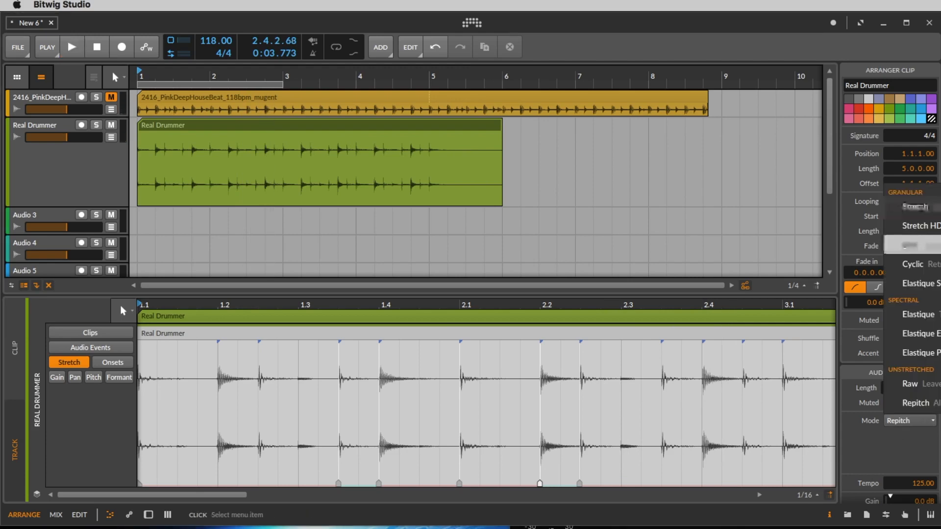
left_click(917, 226)
key("space")
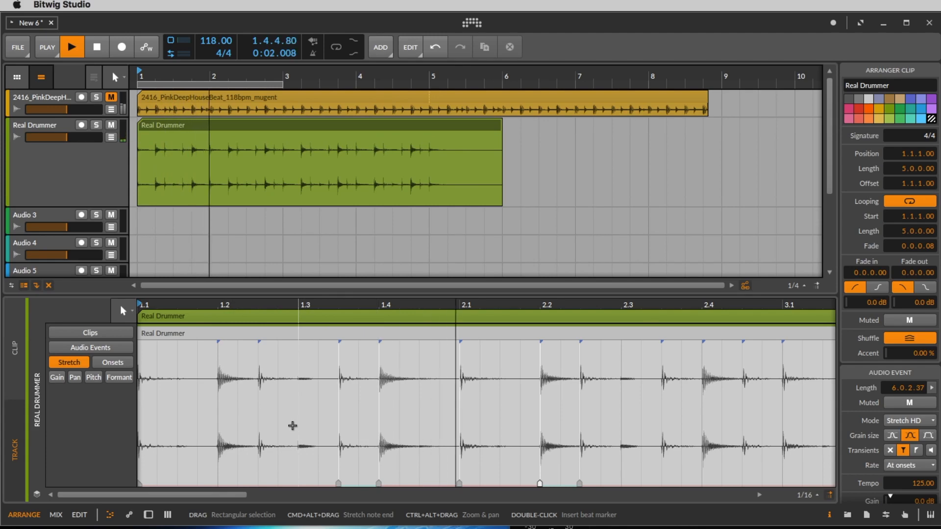
key("space")
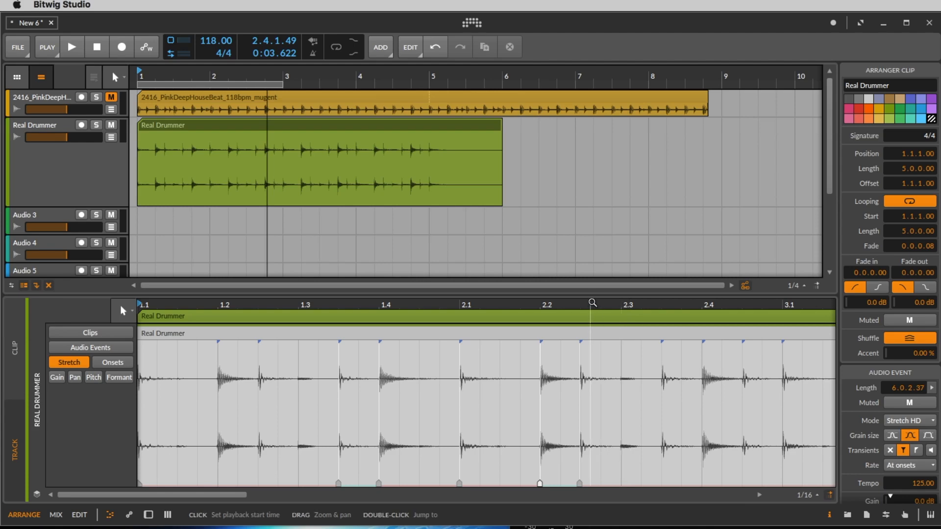
Delete the Real Drummer track and unmute the 2416_PinkDeepHouseBeat track
left_click(245, 125)
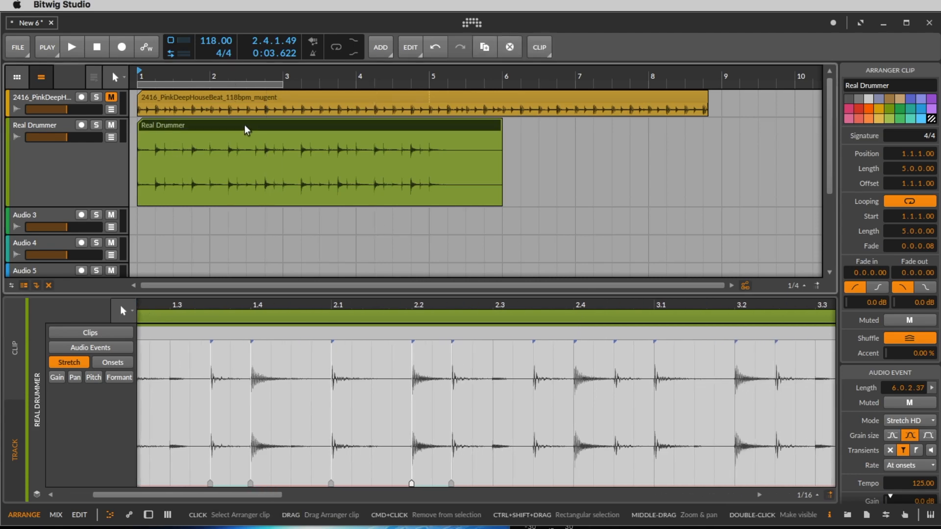
left_click(59, 124)
key("super+z")
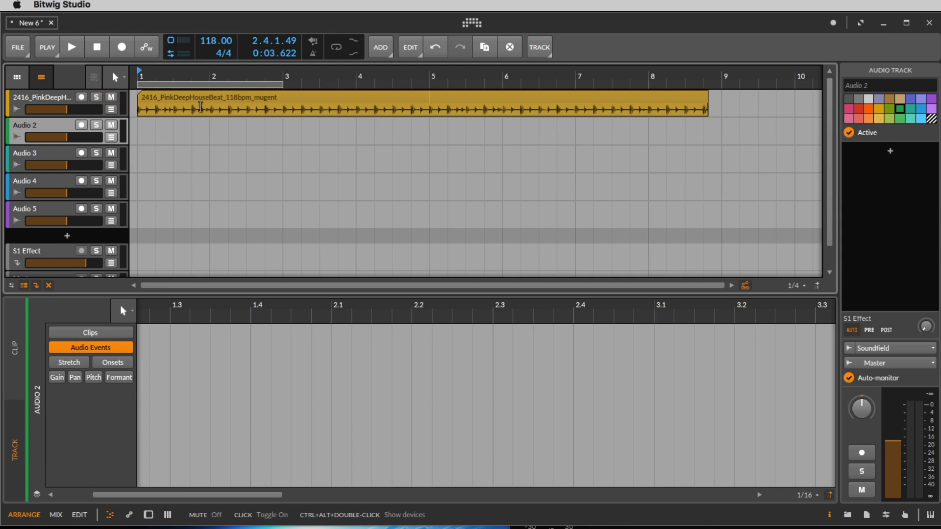
Play the 2416_PinkDeepHouseBeat clip from 1.1.1 to hear the beat on its own
left_click(237, 98)
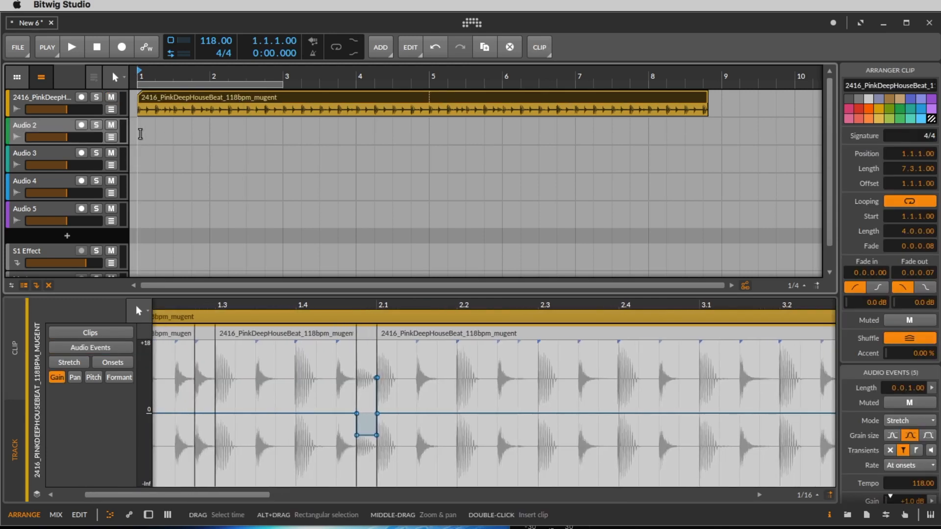
left_click(140, 134)
left_click(203, 100)
key("space")
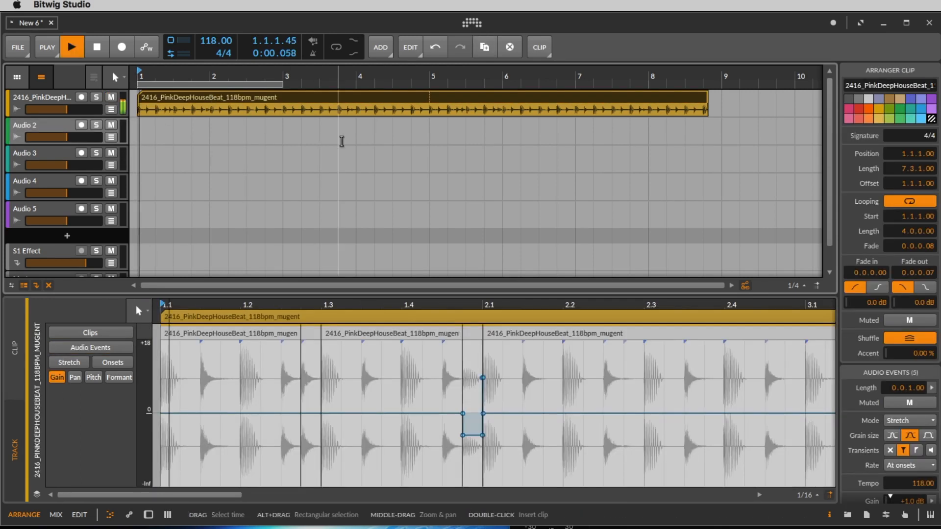
key("space")
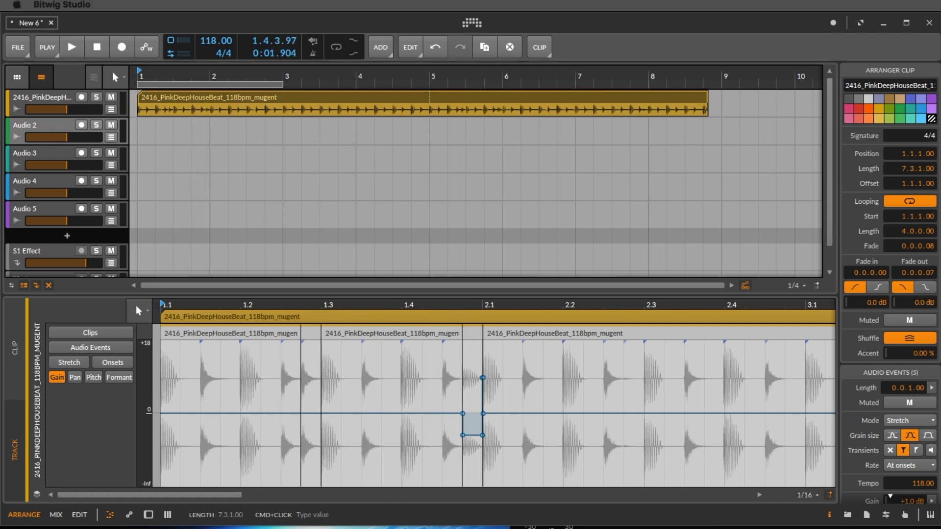
Import 2105_PinkHouseBass_118bpm_mugent.wav from Finder onto the Audio 2 track at 1.1.1.00, and play it together with the beat
left_click_drag(939, 255, 811, 179)
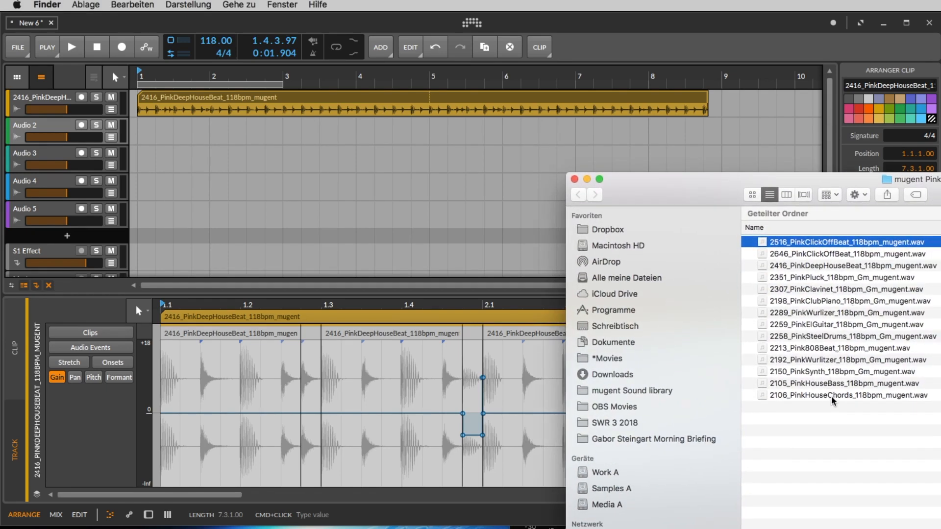
left_click_drag(824, 387, 143, 134)
left_click(179, 123)
key("space")
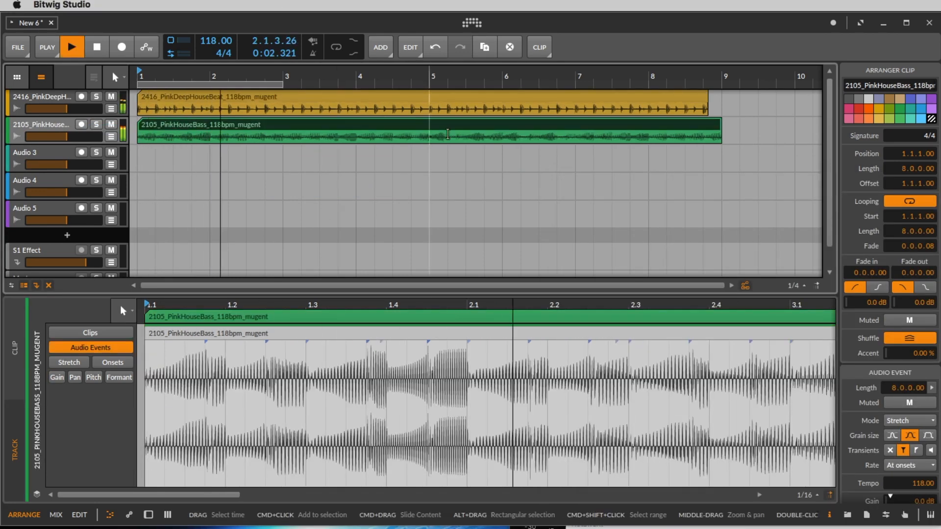
key("space")
Duplicate the 2416_PinkDeepHouseBeat clip to 9.1.1.00 and play the transition from 8.1.1.00
left_click(669, 528)
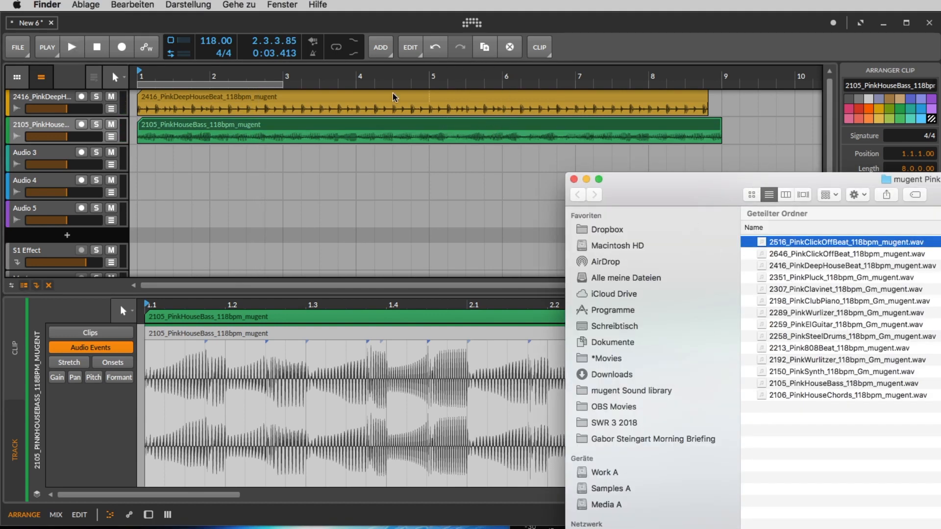
left_click_drag(240, 98, 745, 102)
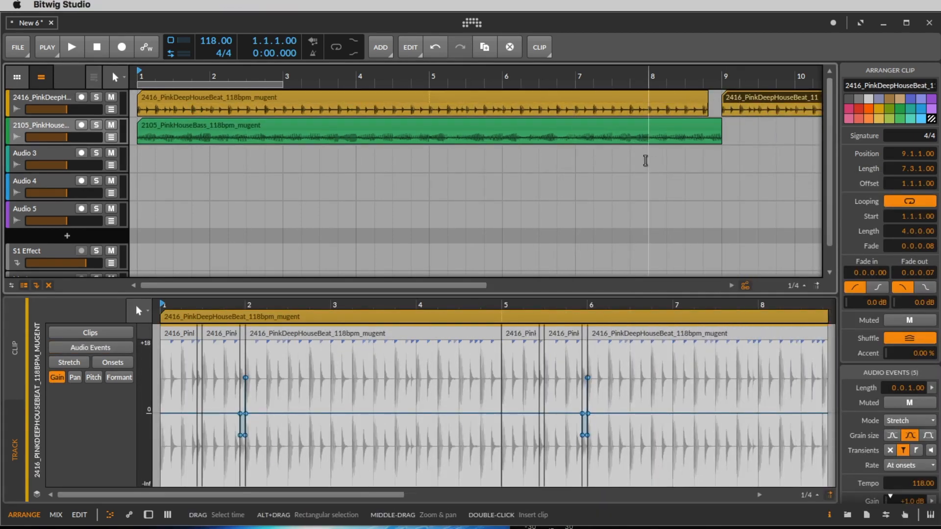
left_click(643, 160)
key("space")
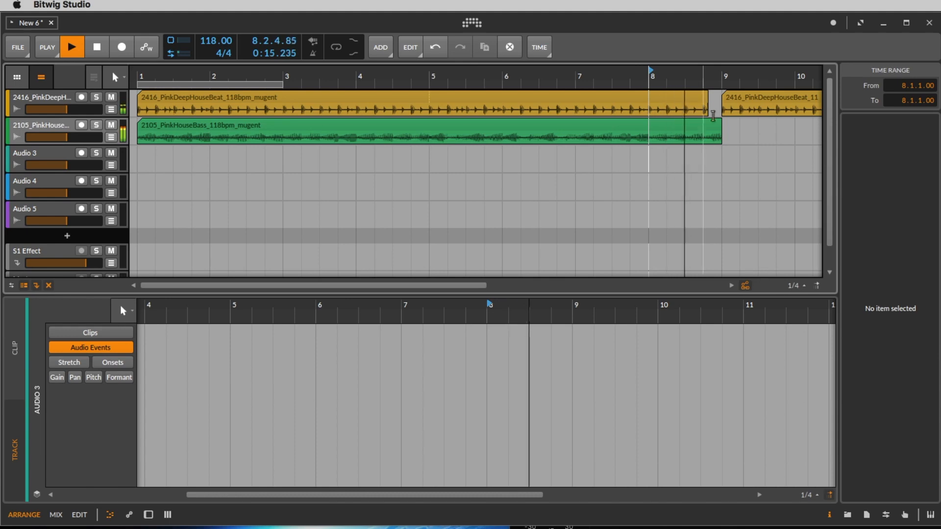
key("space")
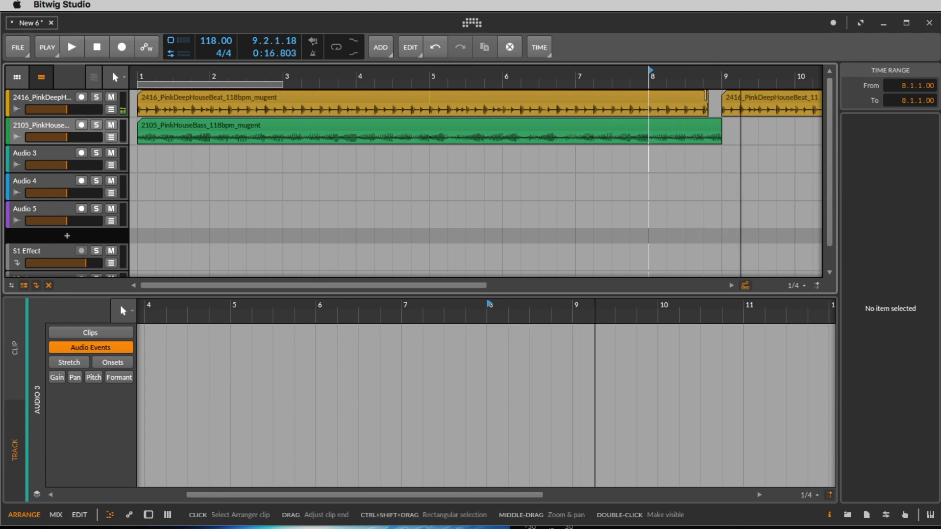
Shorten the first 2416_PinkDeepHouseBeat clip to a length of 7.0.2.00 and play the gap from 8.1.1.00
left_click(705, 98)
left_click_drag(706, 97, 667, 97)
left_click(645, 159)
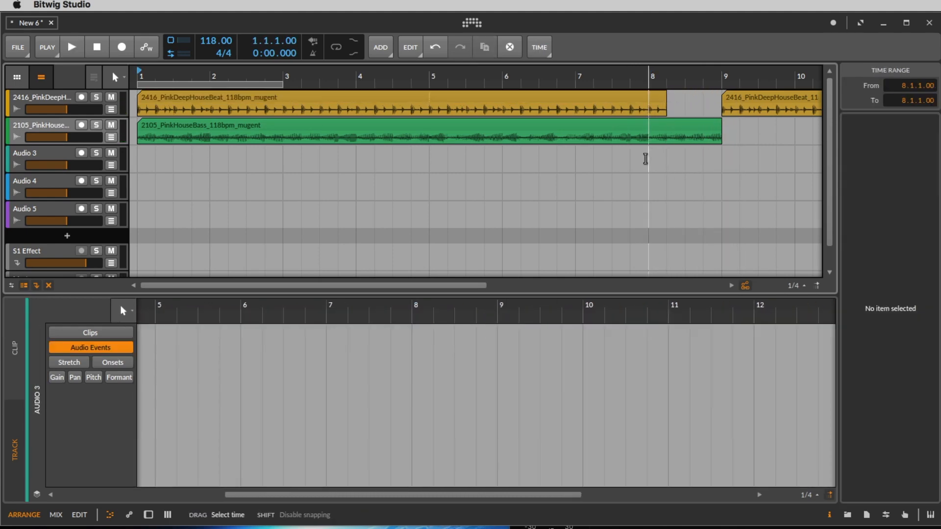
key("space")
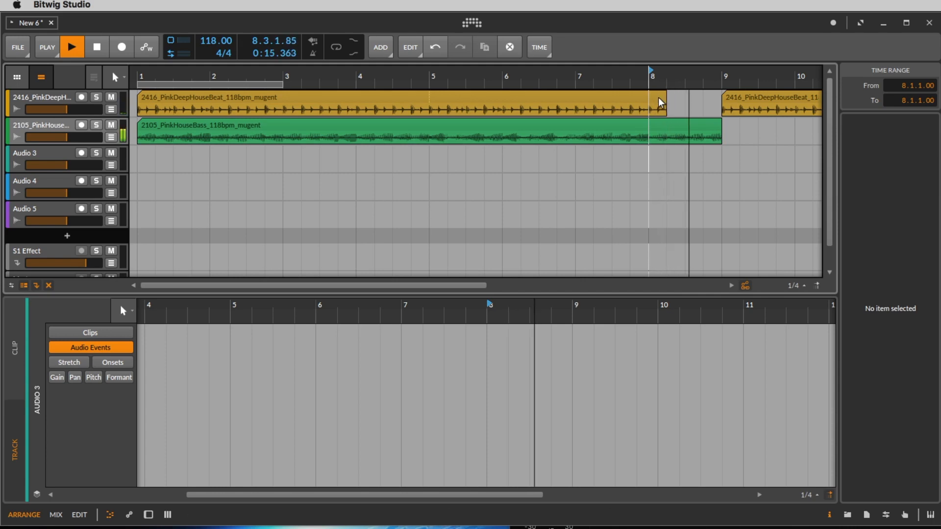
key("space")
Add a short fade-out at the end of the first 2416_PinkDeepHouseBeat clip and play it from 7.4.1.00
left_click_drag(655, 73, 596, 30)
left_click_drag(638, 100, 593, 107)
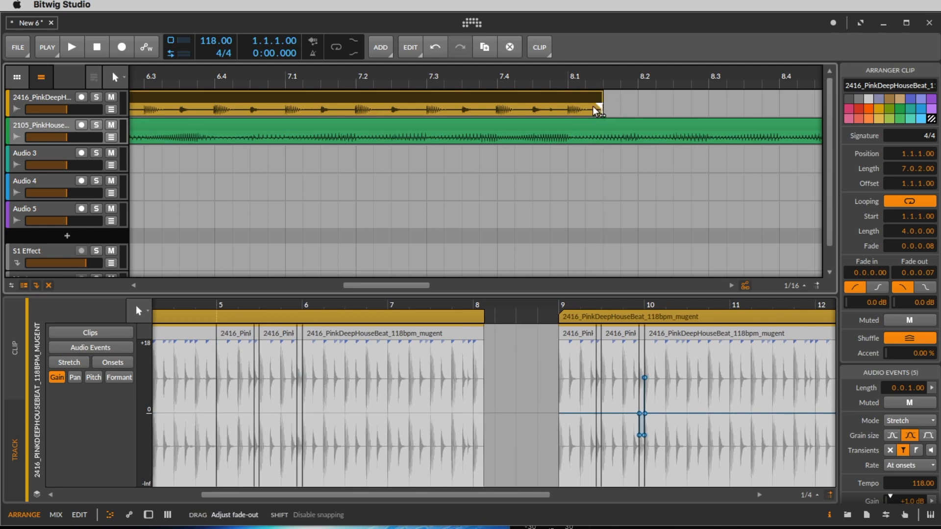
left_click(495, 164)
key("space")
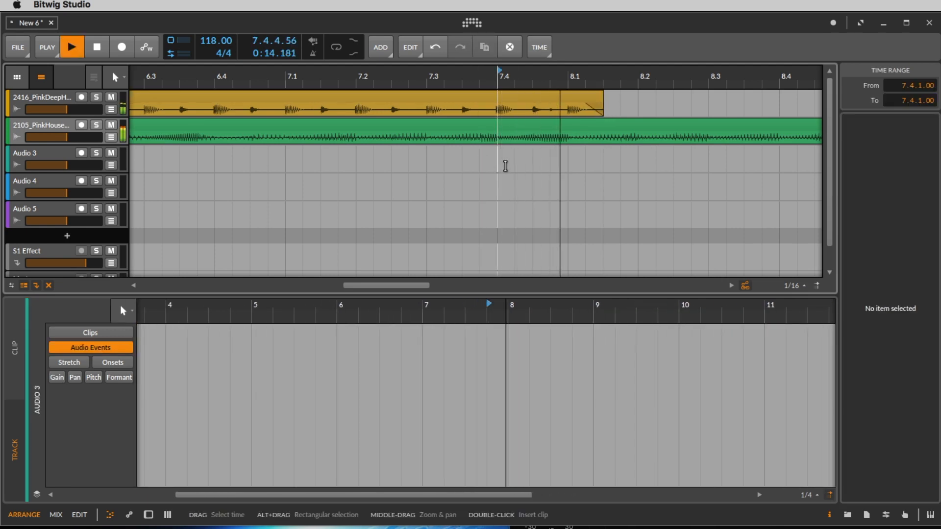
key("space")
Extend the looped 2105_PinkHouseBass clip to a length of 19.0.0.00
left_click_drag(603, 71, 596, 139)
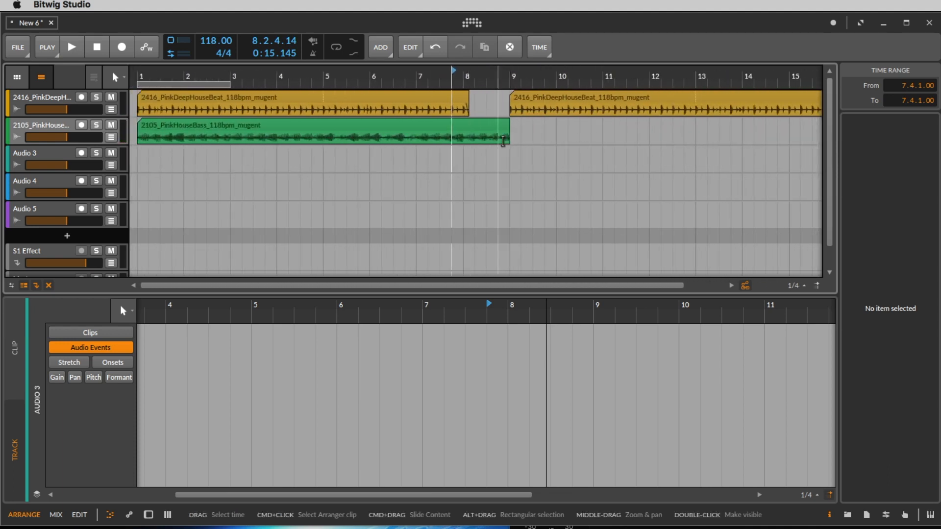
left_click_drag(507, 142, 882, 174)
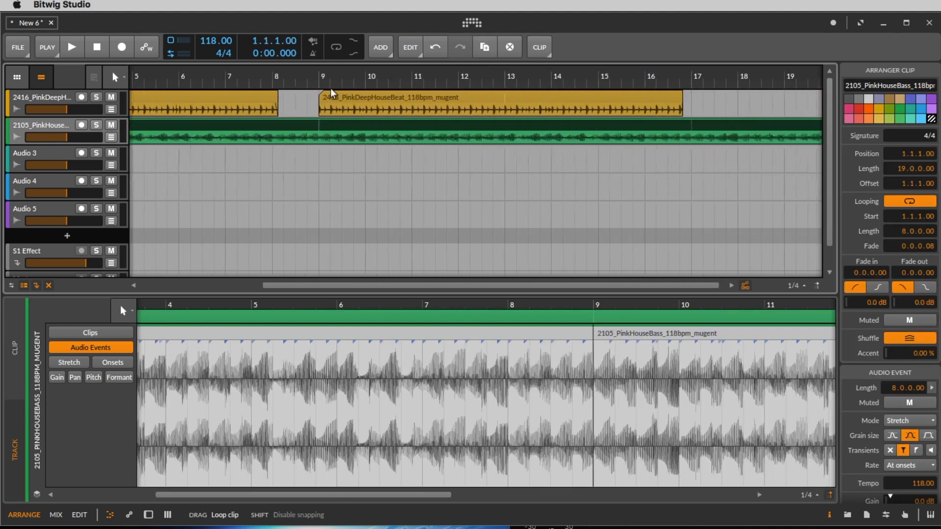
Add 2289_PinkWurlizer_118bpm_Gm_mugent.wav from the Finder window to the Audio 3 track at 9.1.1.00 and play it
left_click_drag(273, 77, 395, 73)
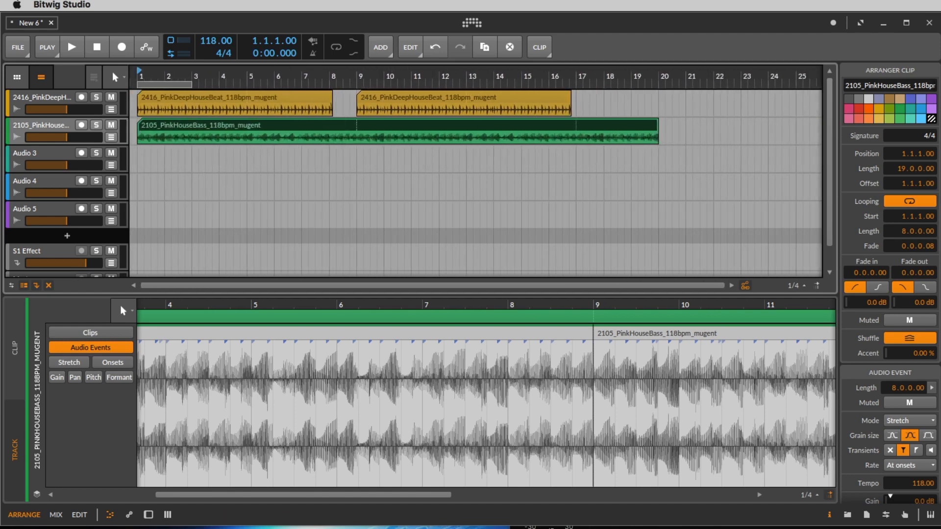
key("super+Tab")
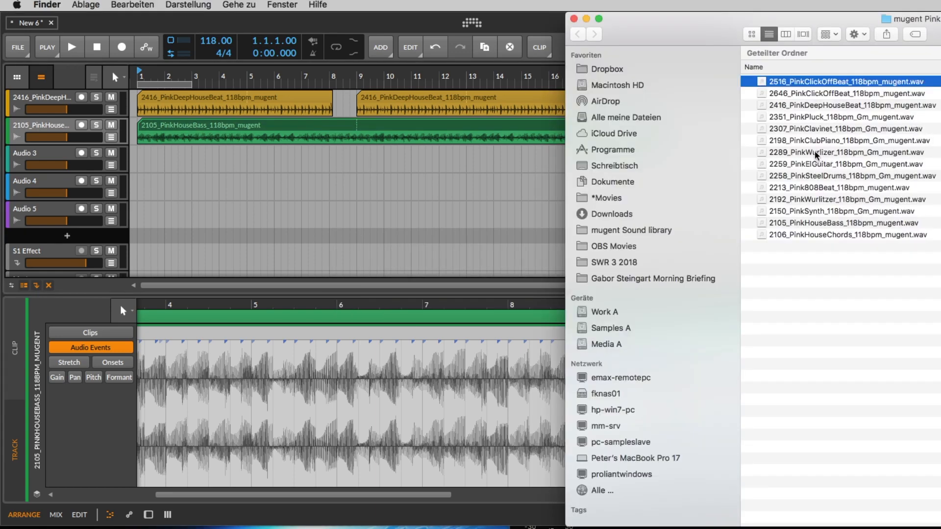
left_click_drag(814, 151, 393, 154)
left_click(422, 152)
key("space")
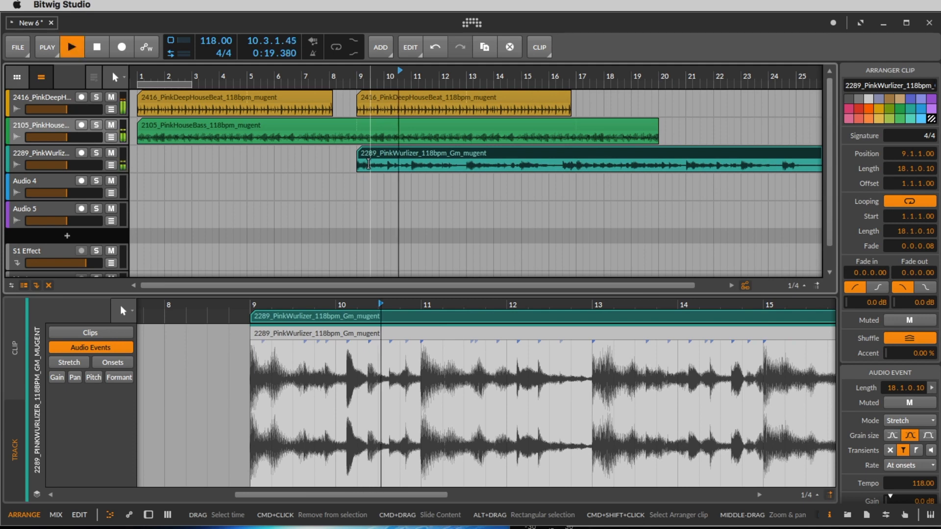
Lower the 2289_PinkWurlizer track's volume to -16.5 dB and resume playback
key("space")
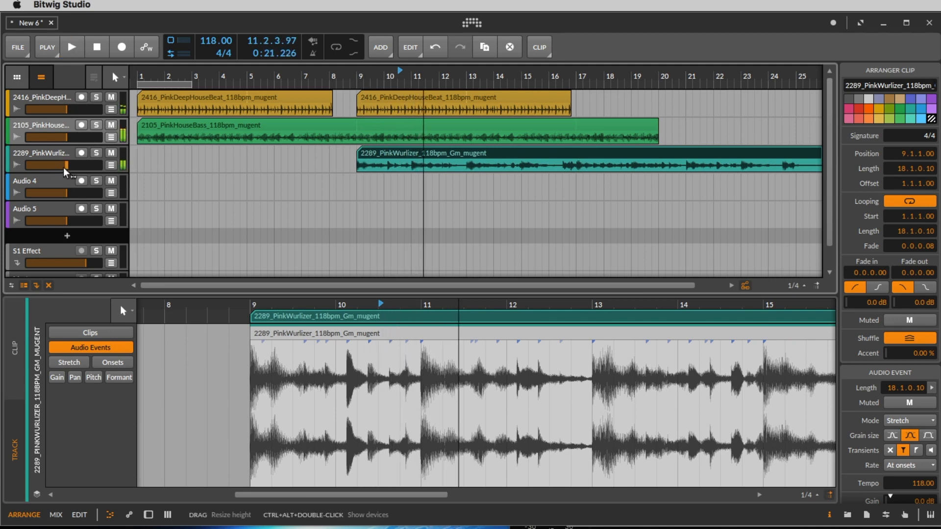
key("space")
left_click_drag(65, 167, 56, 168)
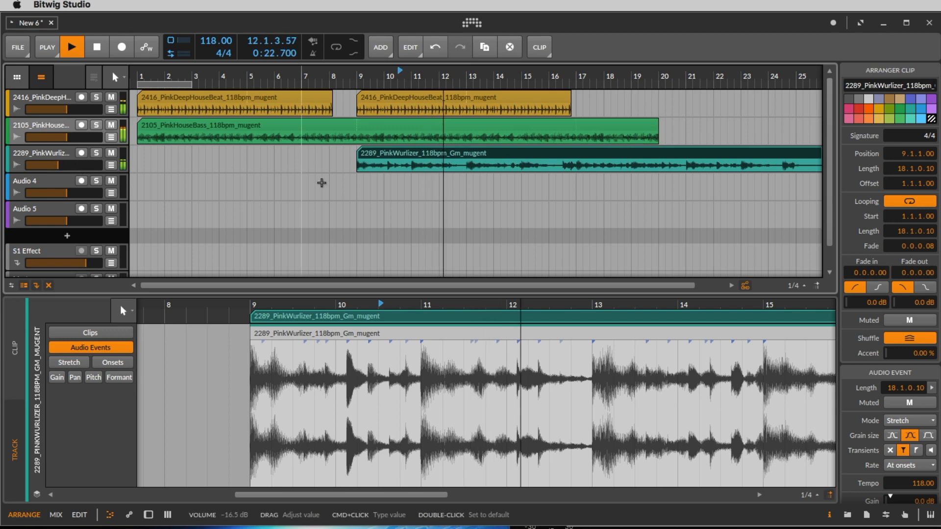
Extend the second 2416_PinkDeepHouseBeat clip to a length of 16.0.0.00 and stop playback at bar 17
left_click_drag(500, 74, 469, 111)
left_click_drag(388, 105, 515, 104)
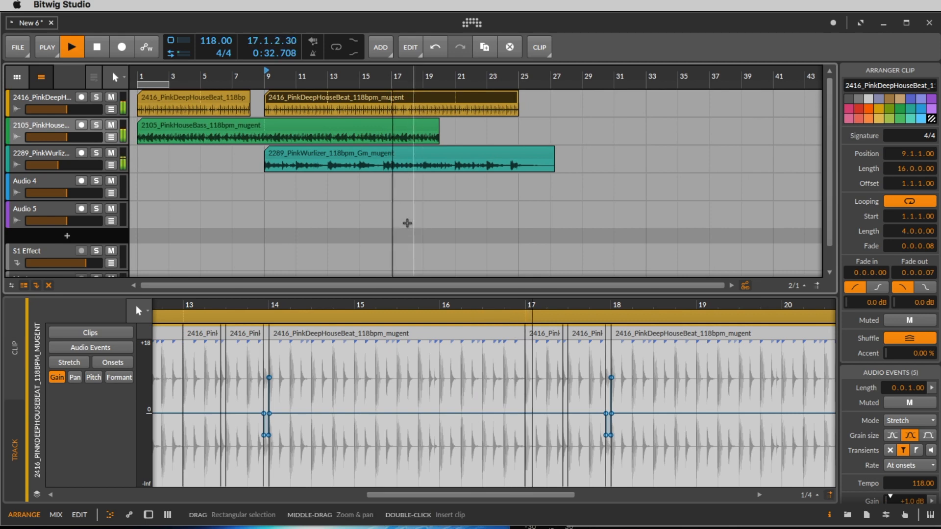
key("space")
Add 2351_PinkPluck_118bpm_Gm_mugent.wav from the Finder window to the Audio 4 track at 17.1.1.00 and play it
left_click(939, 122)
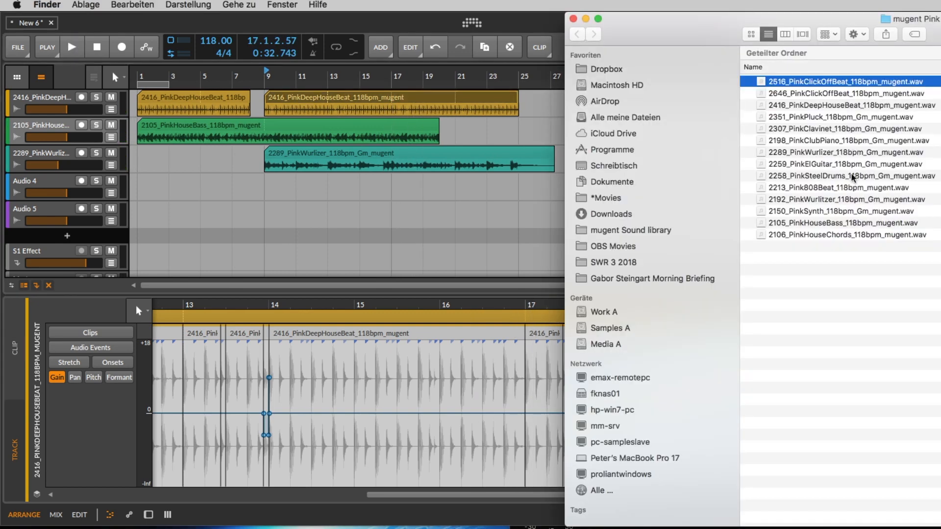
left_click_drag(827, 121, 405, 186)
left_click(419, 178)
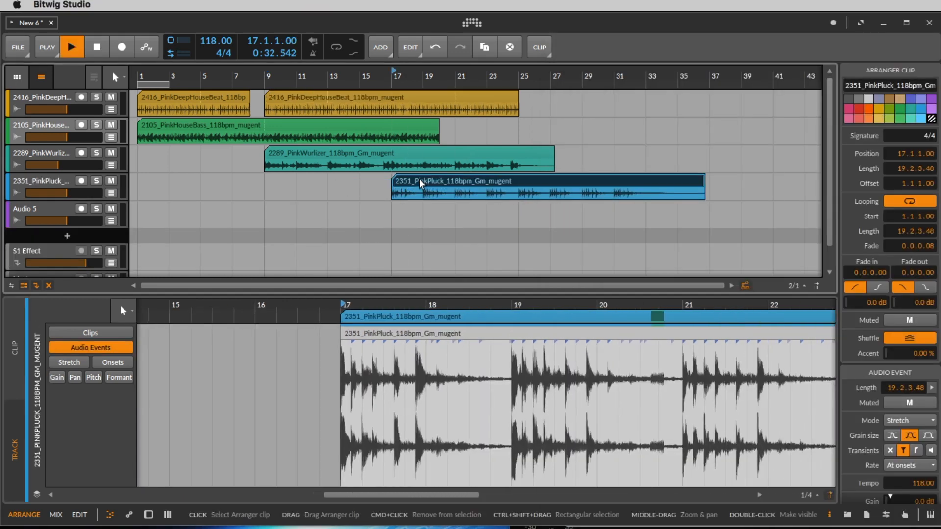
key("space")
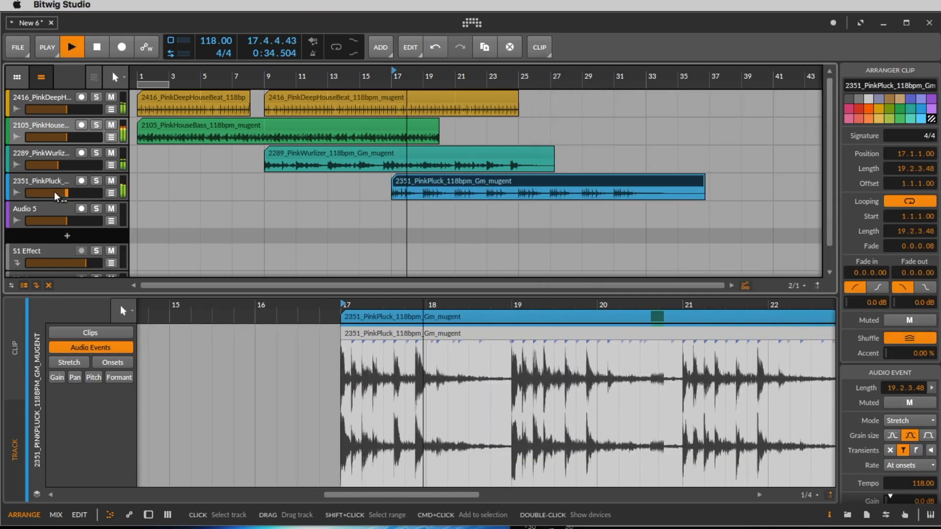
Lower the 2351_PinkPluck track's volume slightly and resume playback
key("space")
left_click_drag(67, 196, 64, 196)
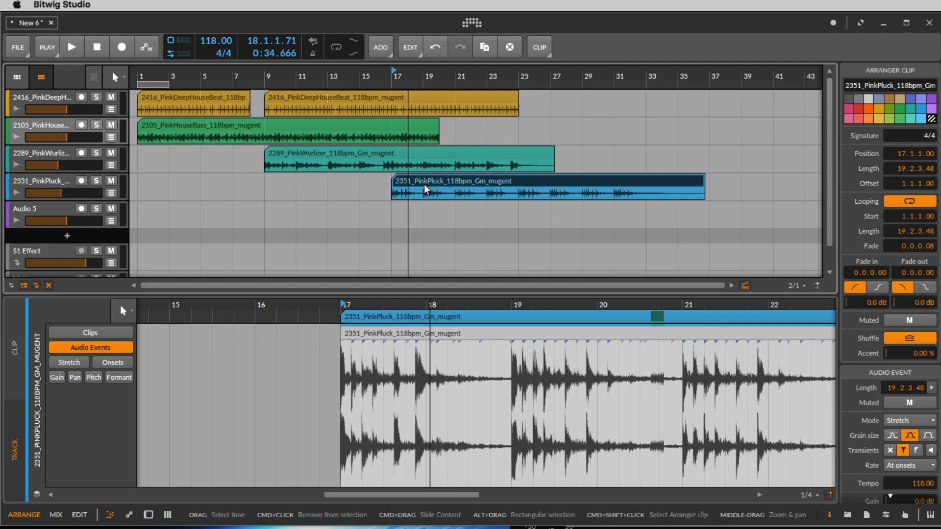
key("space")
Extend the second 2416_PinkDeepHouseBeat clip to bar 41 and the 2105_PinkHouseBass clip to a length of 39.1.2.35
left_click_drag(438, 121, 724, 122)
left_click_drag(518, 95, 773, 98)
left_click(728, 124)
left_click_drag(729, 125, 765, 125)
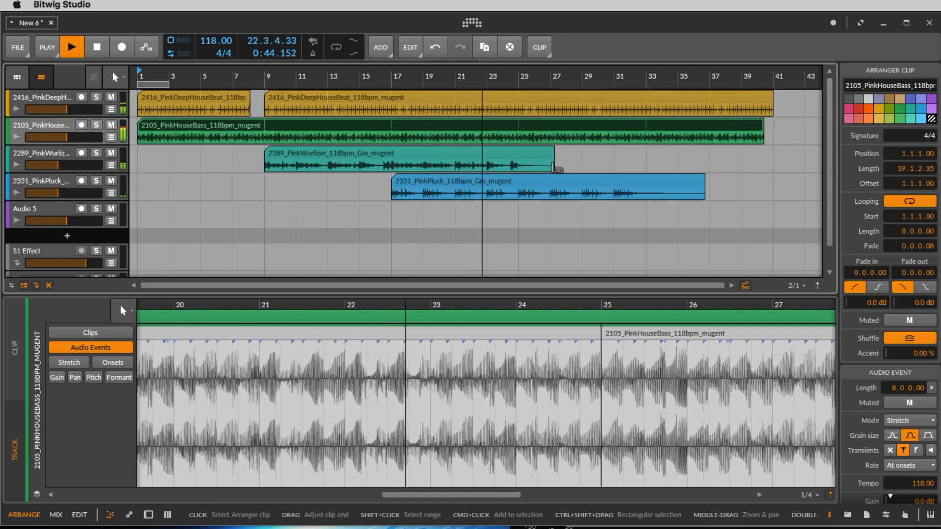
Set the 2289_PinkWurlizer clip's loop length to 16.0.0.00 and extend the clip to a length of 31.0.3.61
left_click_drag(553, 151, 760, 168)
key("space")
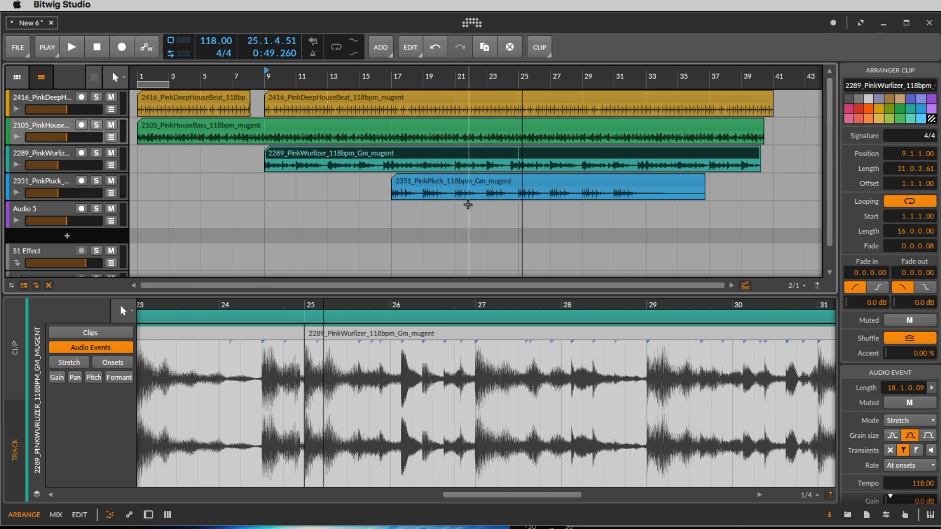
Delete the time range from 19.1.1.00 to 21.1.1.00 out of the 2351_PinkPluck clip
left_click_drag(422, 73, 294, 100)
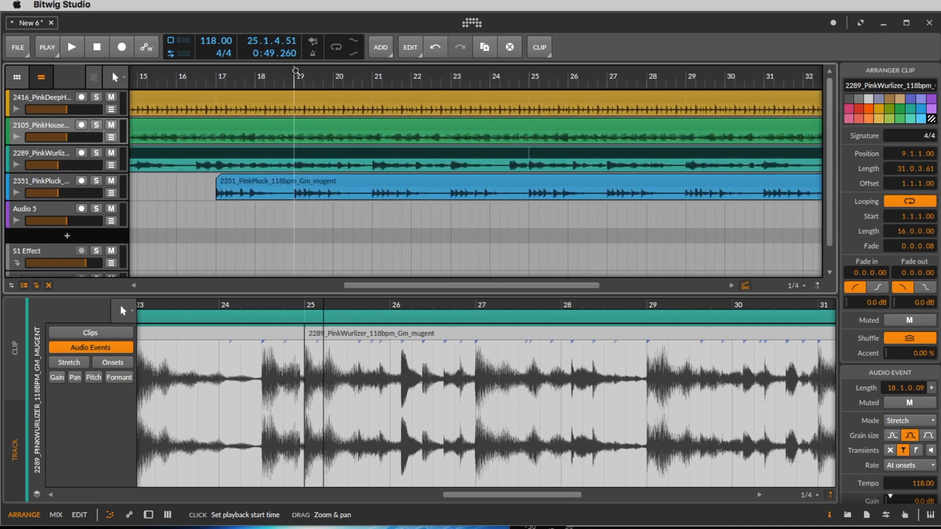
left_click_drag(294, 214, 375, 183)
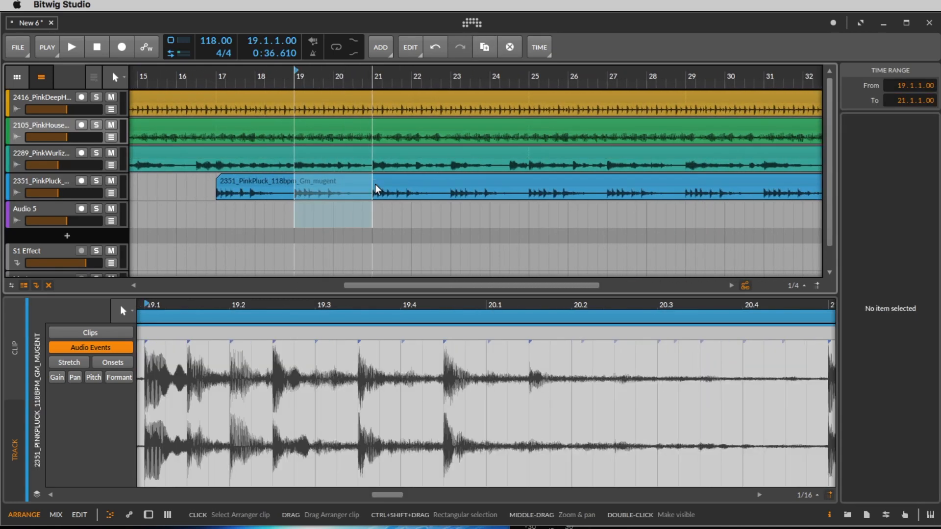
key("Delete")
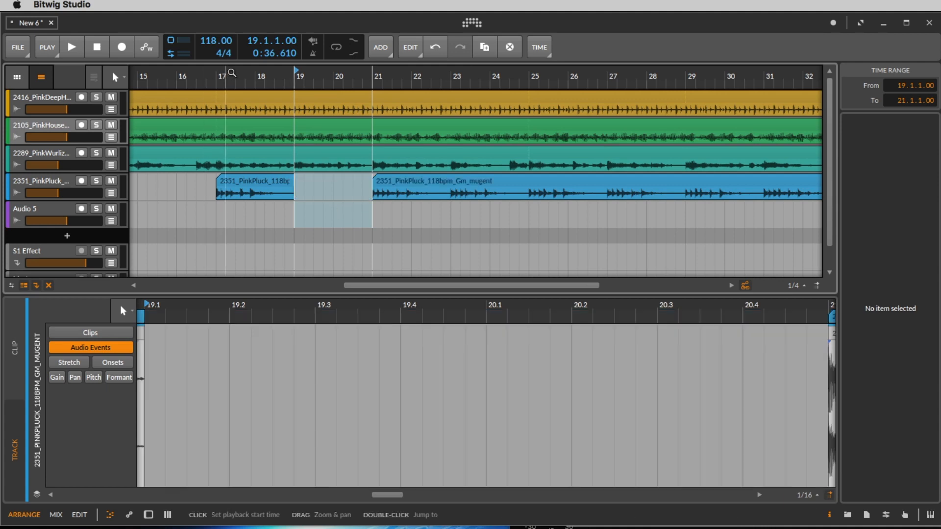
Shorten the first 2351_PinkPluck clip to a length of 0.3.2.00 with a 0.0.2.00 fade-out and play it from 17.1.1.00
left_click_drag(231, 75, 265, 218)
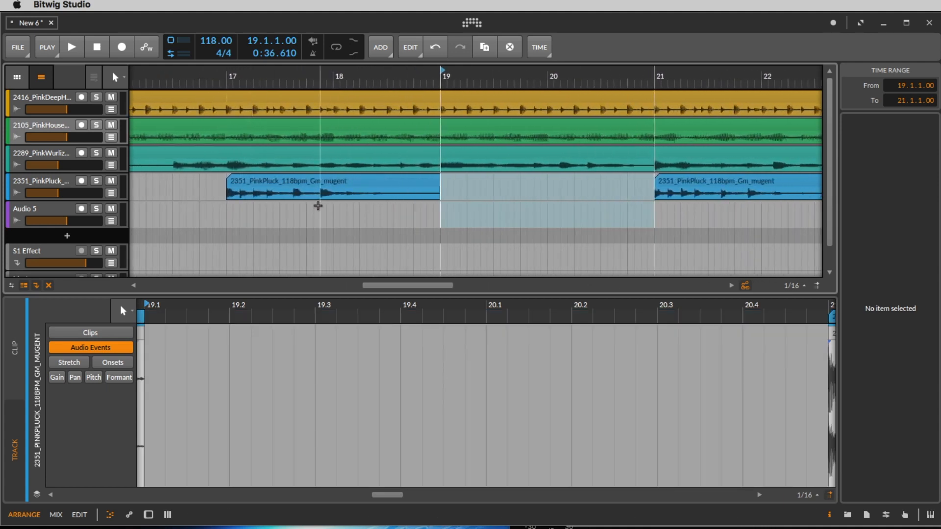
left_click_drag(438, 177, 290, 189)
key("space")
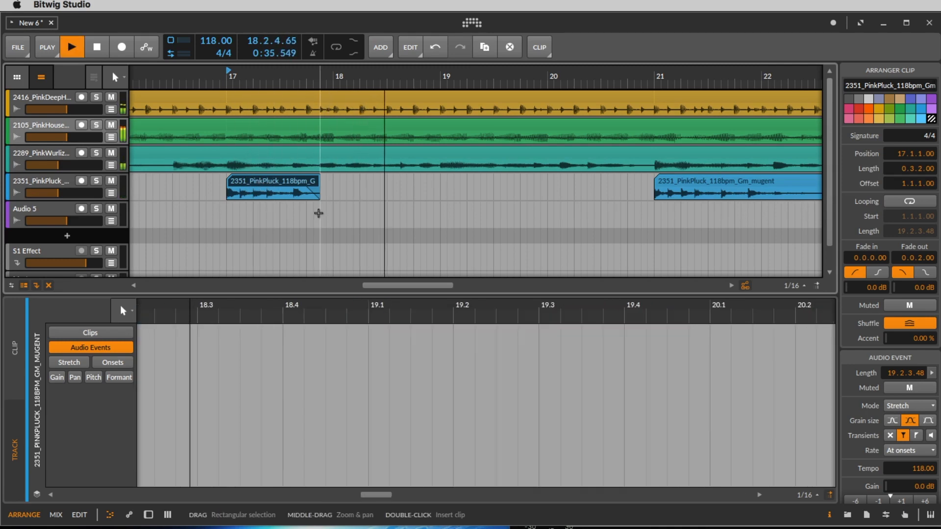
key("space")
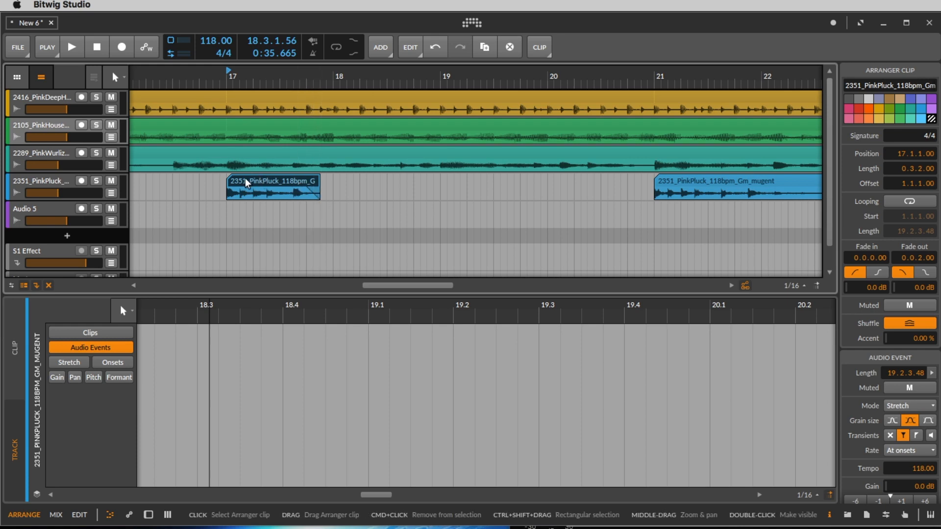
Insert a Delay-1 device on the 2351_PinkPluck track and play the first pluck clip through it
double_click(61, 184)
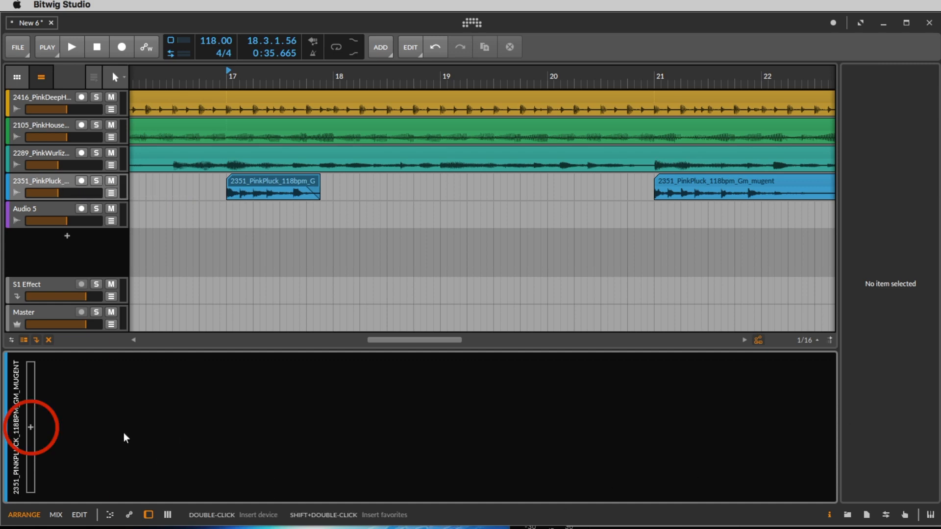
left_click(30, 427)
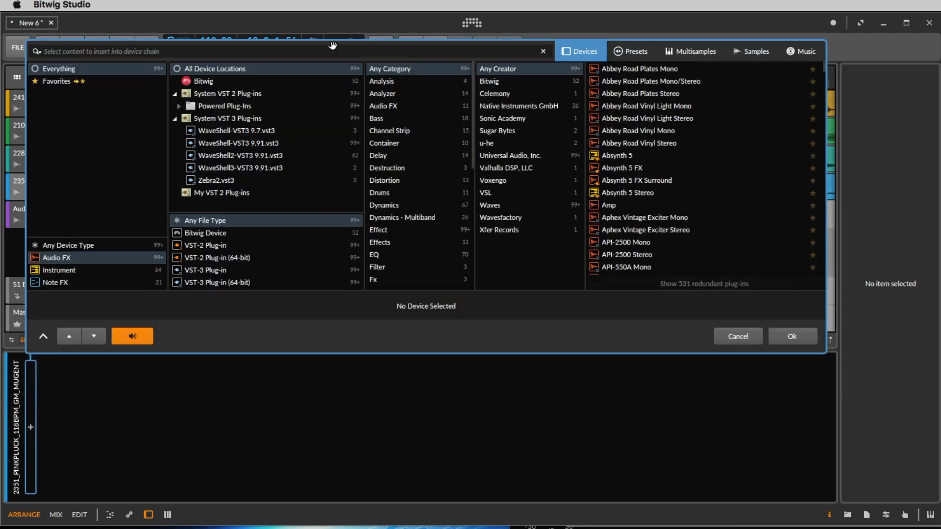
type("delay")
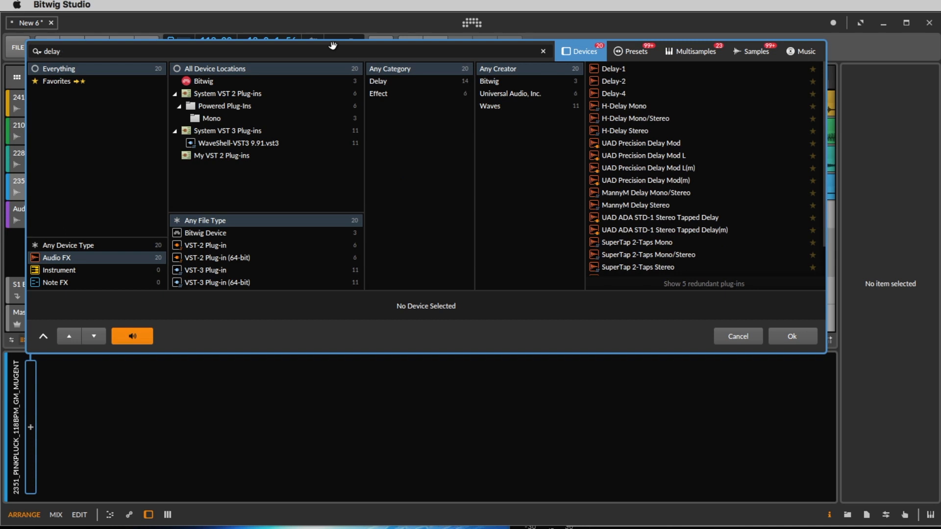
double_click(616, 69)
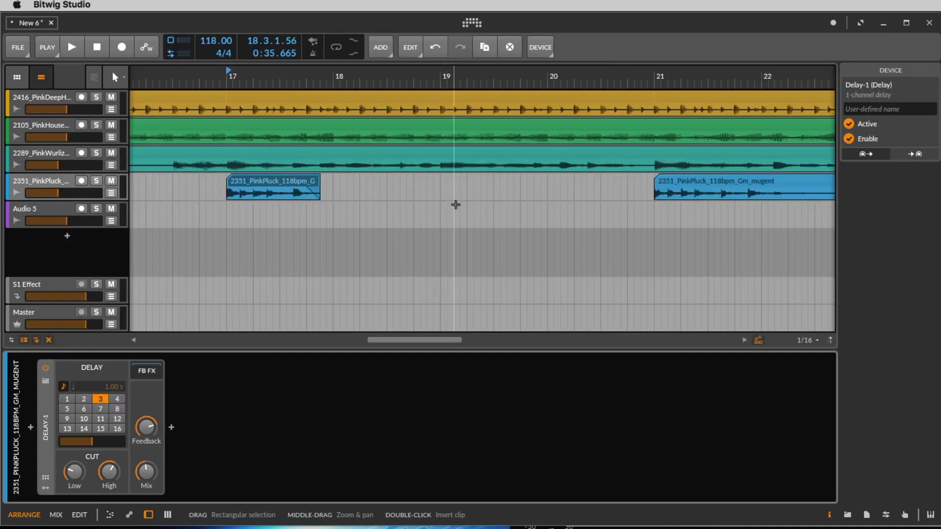
left_click(249, 179)
key("space")
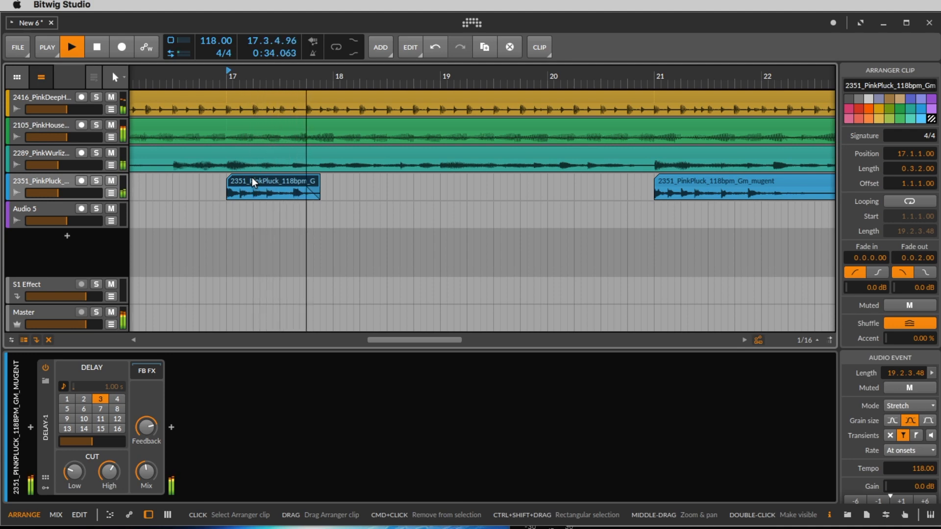
key("space")
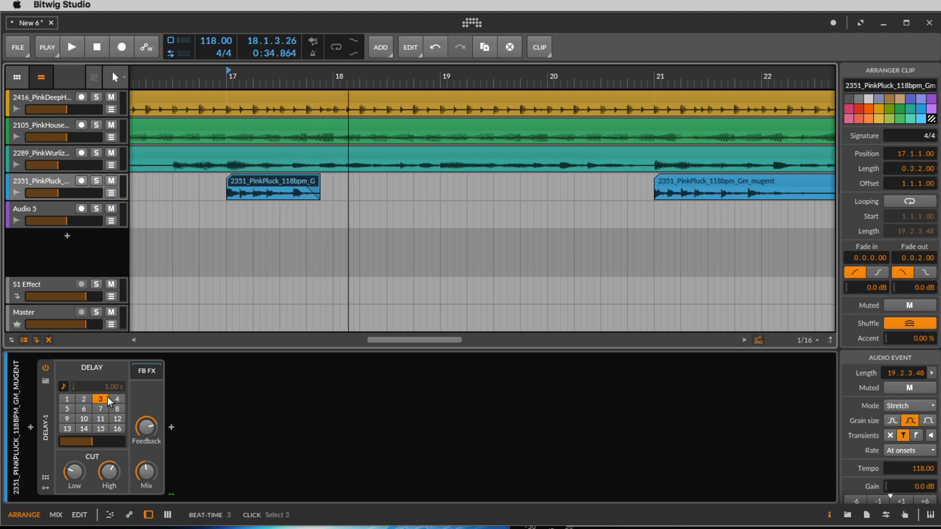
Set the Delay-1 time to 8 sixteenth-note steps and play the first pluck clip
left_click(70, 398)
left_click(115, 398)
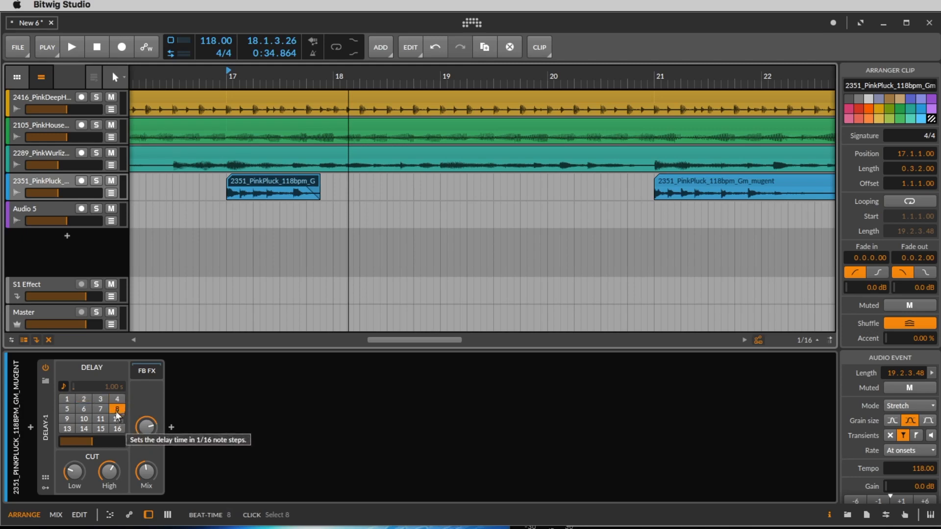
key("space")
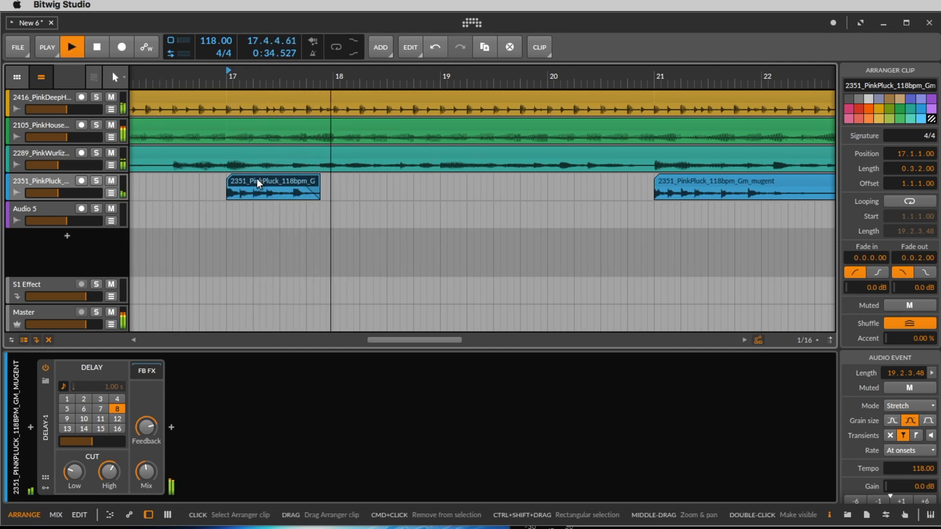
key("space")
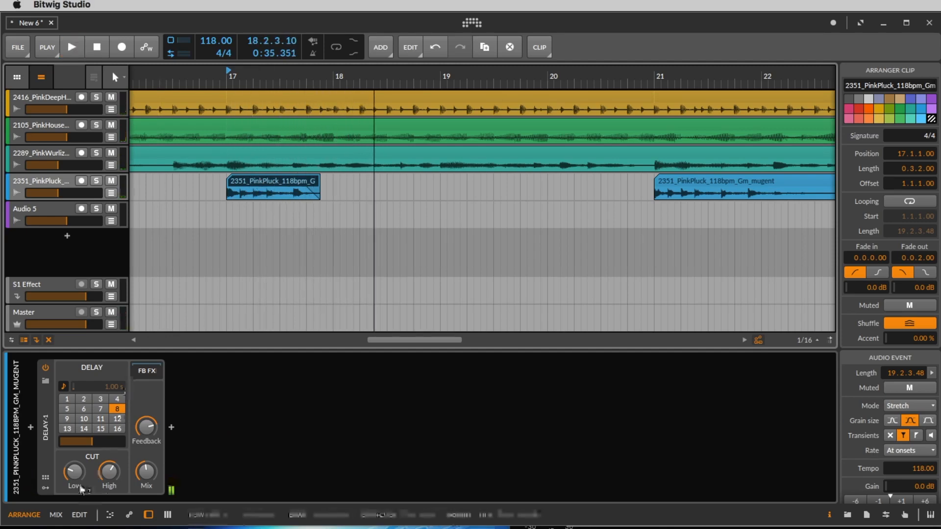
Raise Delay-1's low cut to about 497 Hz, adjust its high cut, and play the first pluck clip
left_click_drag(74, 478, 74, 474)
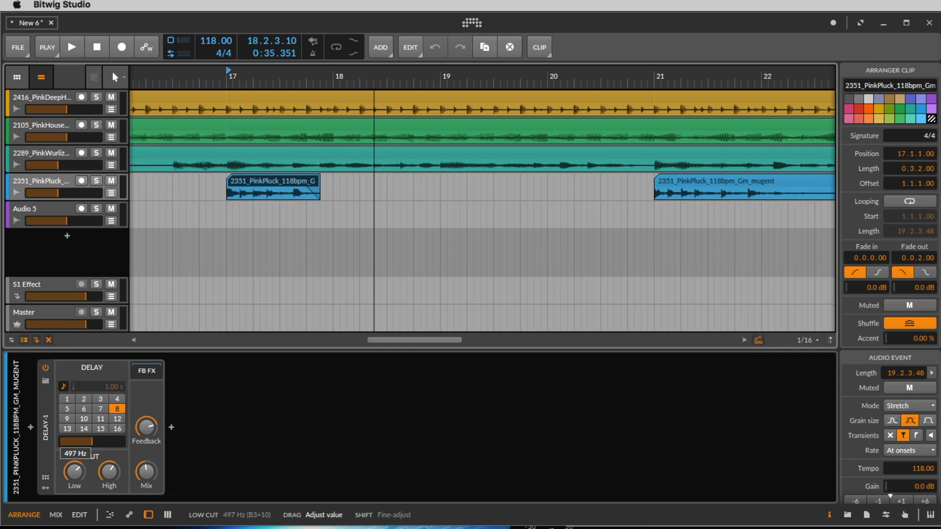
left_click_drag(74, 477, 109, 472)
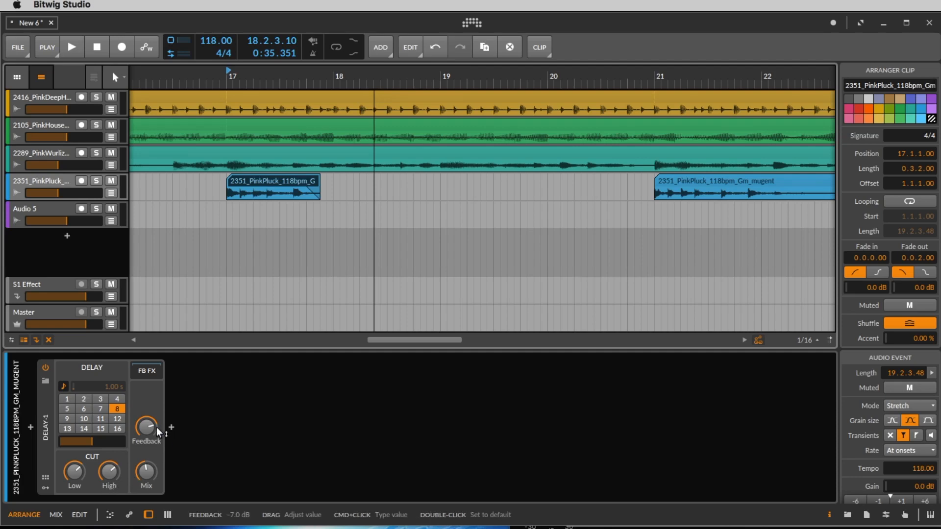
key("space")
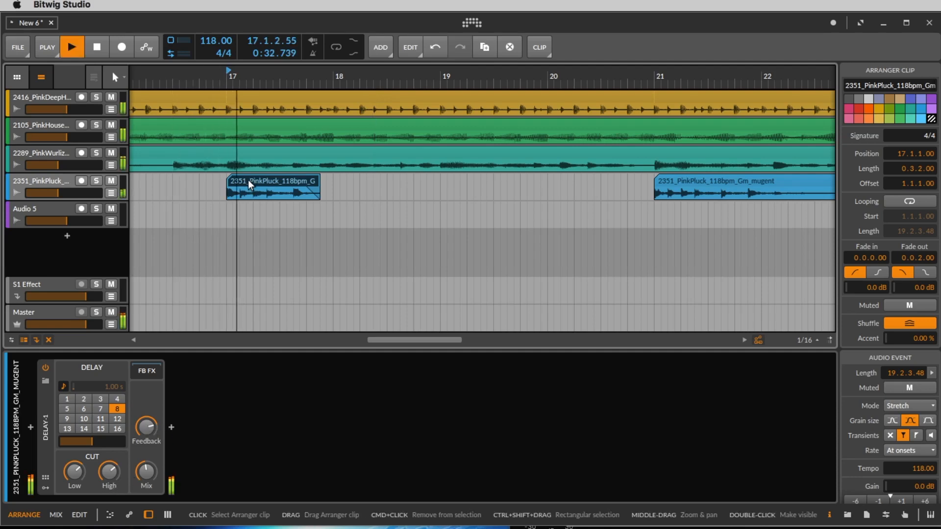
scroll(323, 294, "left", 1)
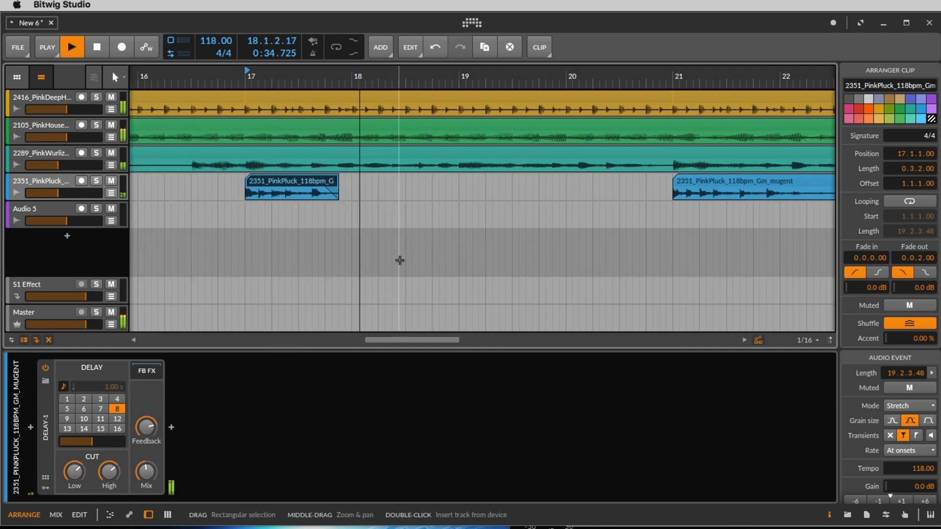
key("space")
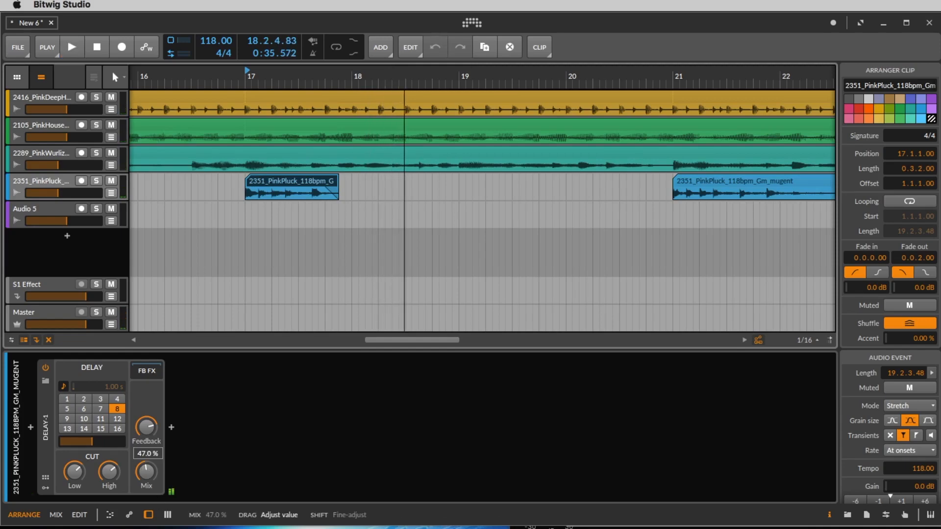
Play the first pluck clip with Delay-1's Mix at minimum and raise the Mix to maximum
left_click(145, 472)
left_click_drag(145, 472, 146, 490)
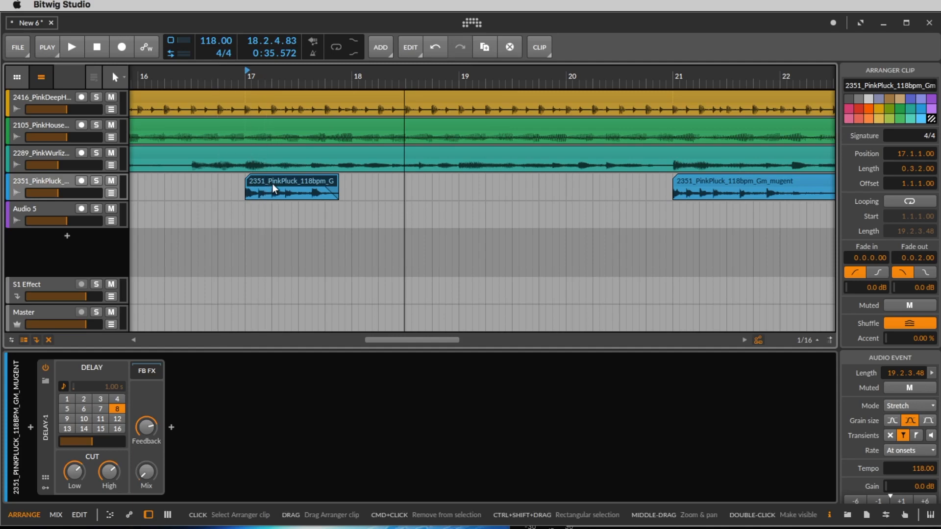
key("space")
key("space")
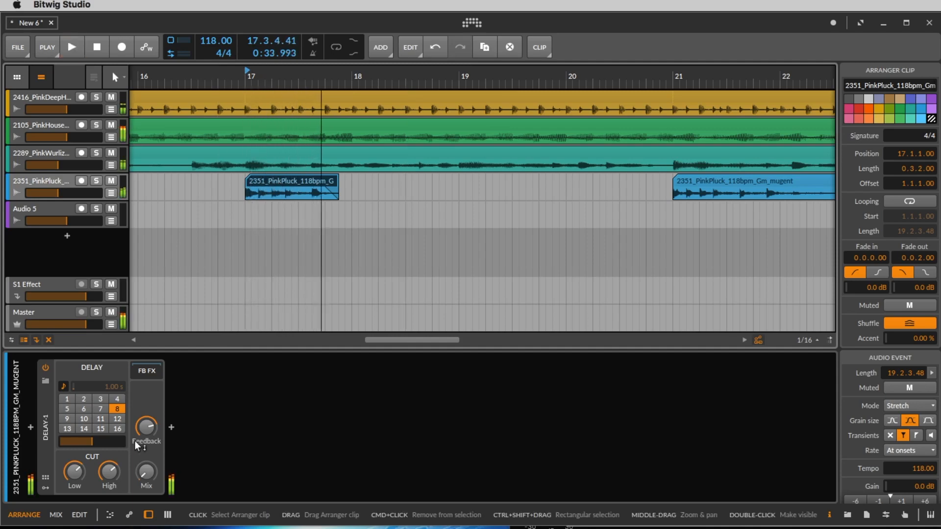
left_click_drag(144, 476, 144, 473)
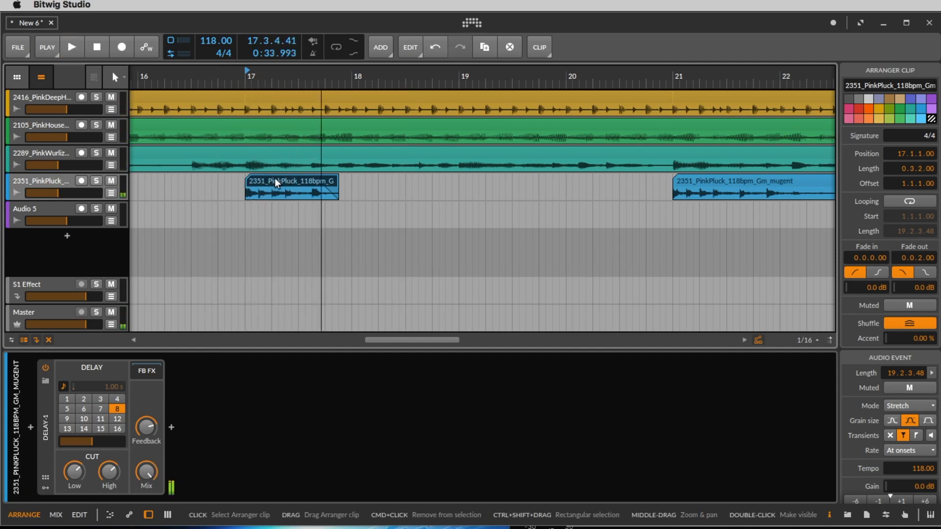
Lower Delay-1's Mix to slightly below the midpoint and play the first pluck clip from bar 17
left_click(233, 214)
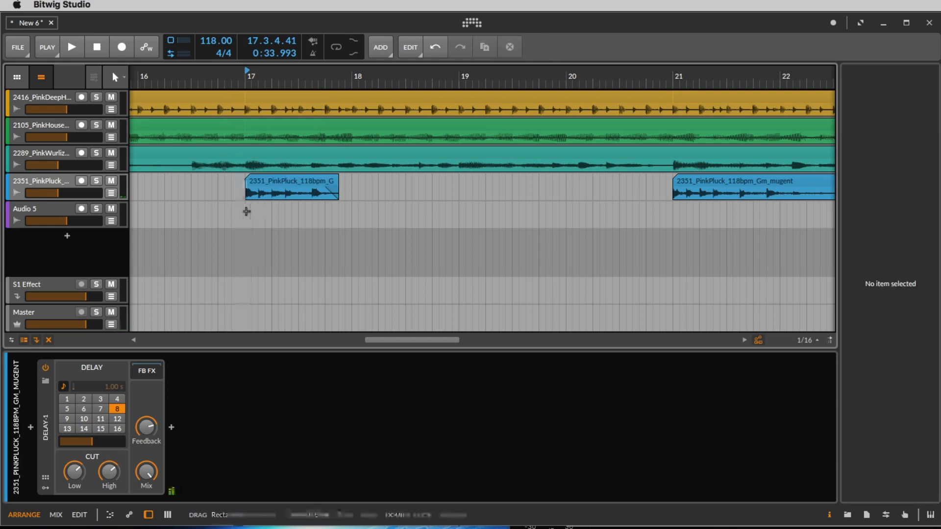
key("space")
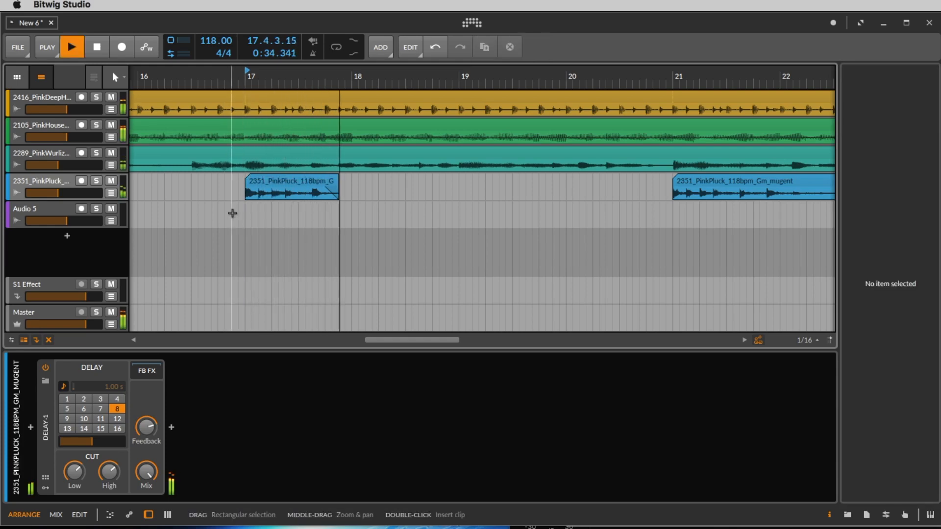
key("space")
left_click_drag(149, 470, 149, 494)
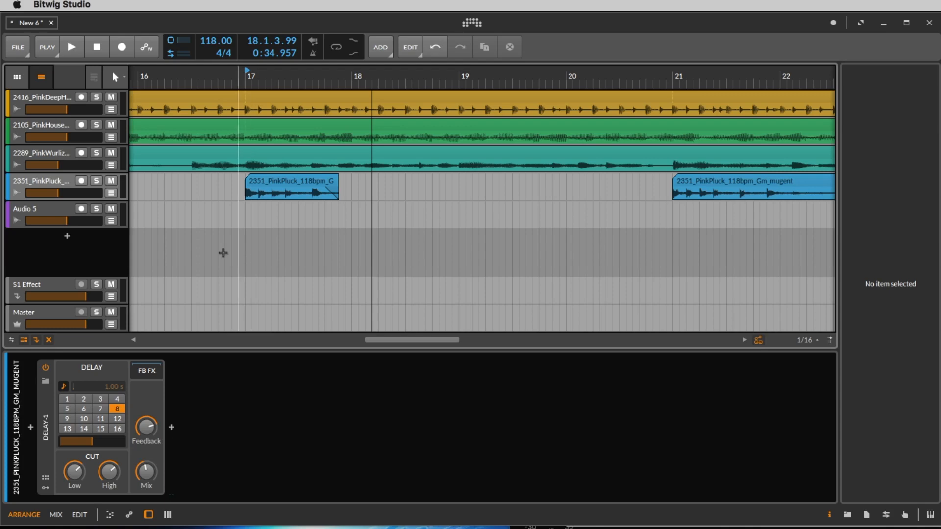
left_click(245, 219)
key("space")
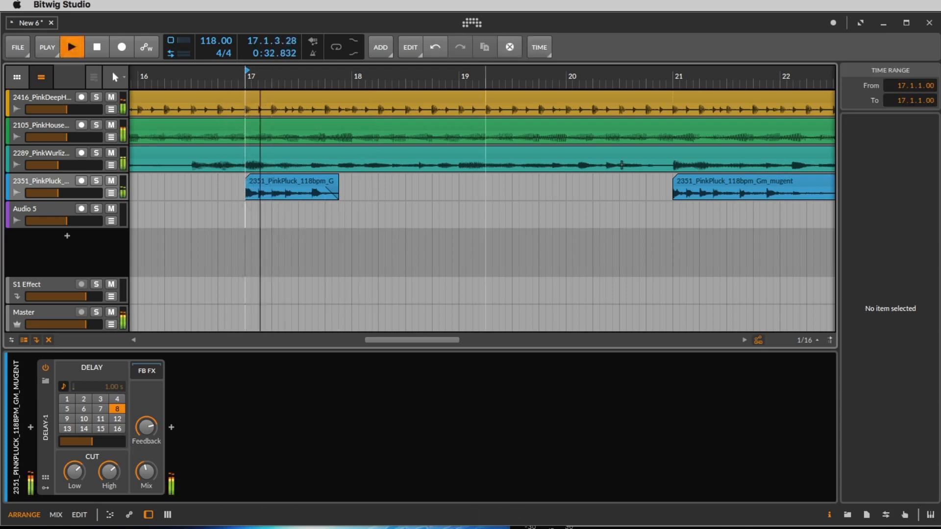
Delete the second pluck clip's audio after bar 23 and shorten the remaining clip to a length of 1.2.0.00
left_click_drag(610, 78, 439, 72)
left_click_drag(541, 210, 685, 186)
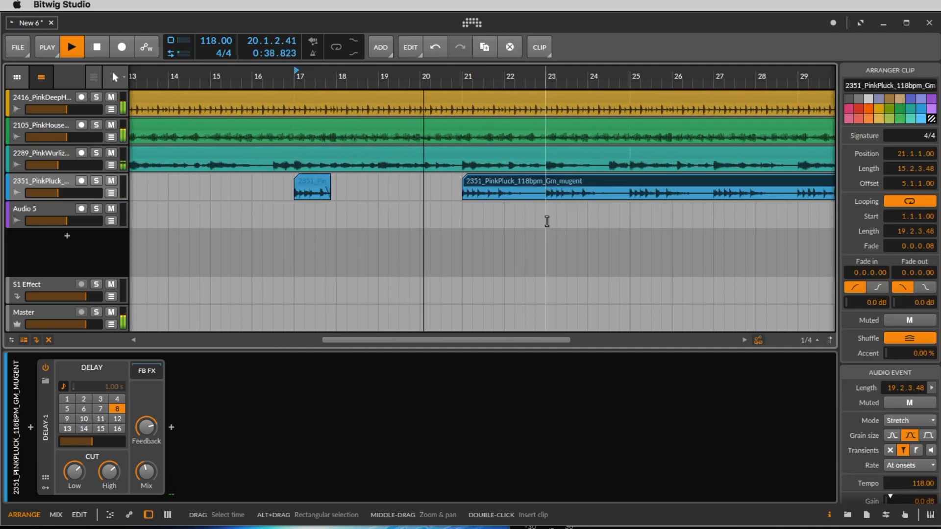
left_click_drag(546, 221, 638, 190)
key("Delete")
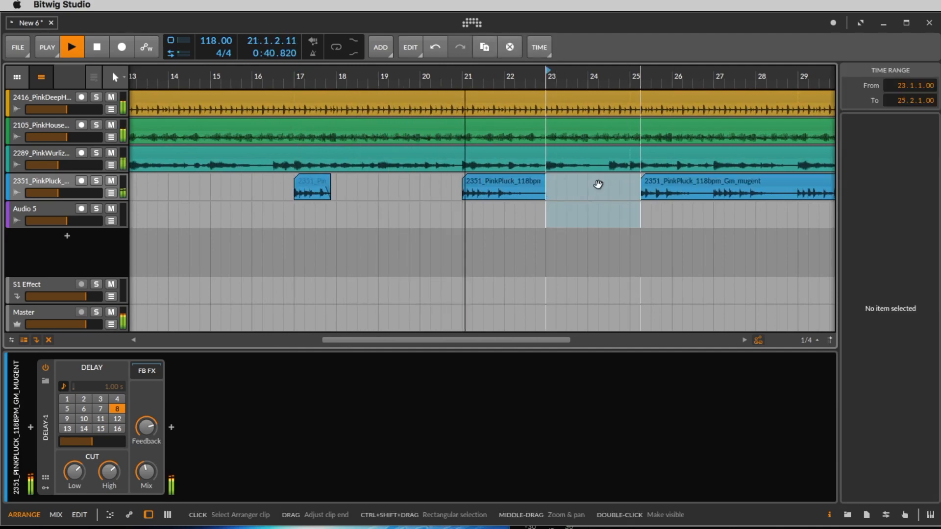
left_click(674, 185)
key("Delete")
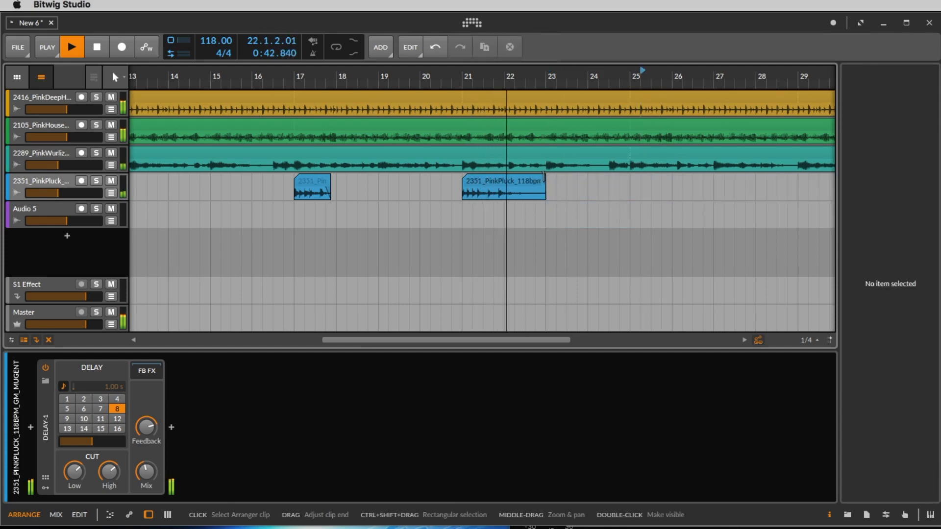
left_click_drag(544, 181, 525, 181)
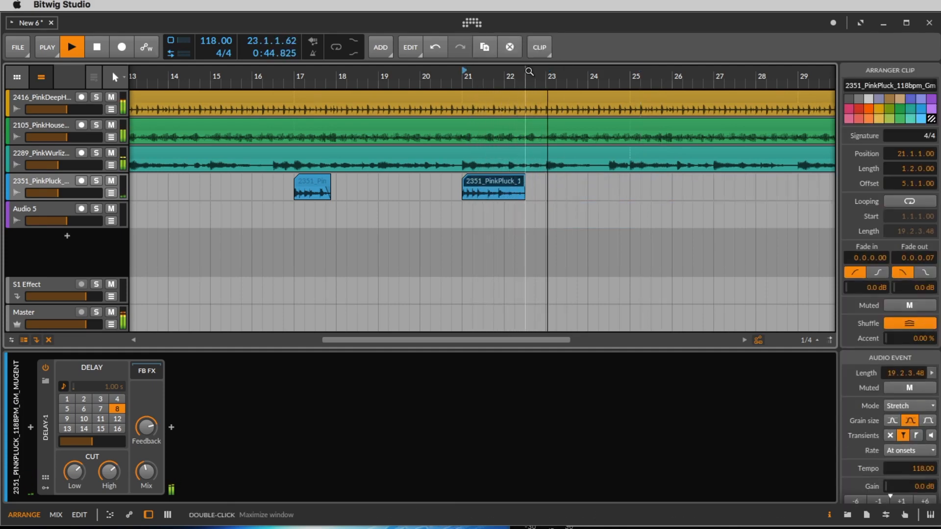
Stop playback and shorten the second PinkDeepHouseBeat clip so that it ends at bar 25
left_click_drag(526, 75, 385, 113)
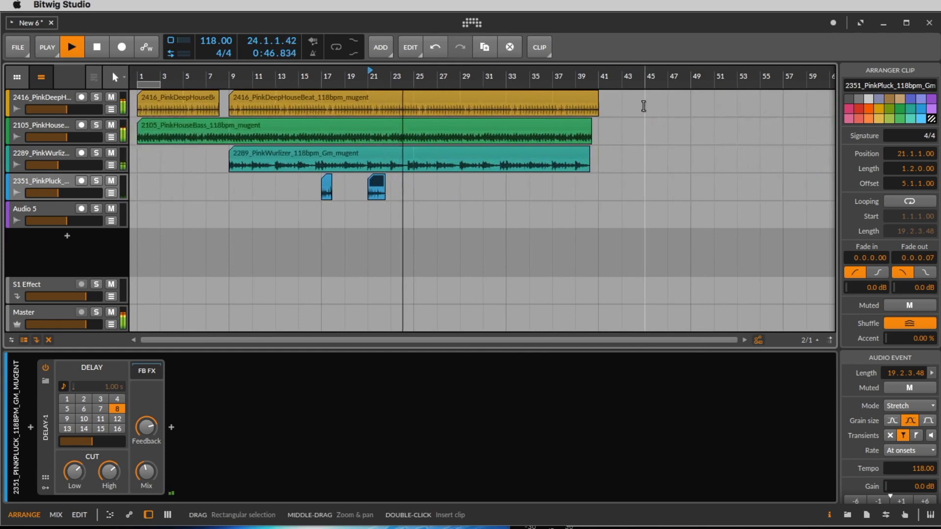
left_click_drag(643, 101, 594, 98)
key("space")
left_click_drag(595, 98, 419, 95)
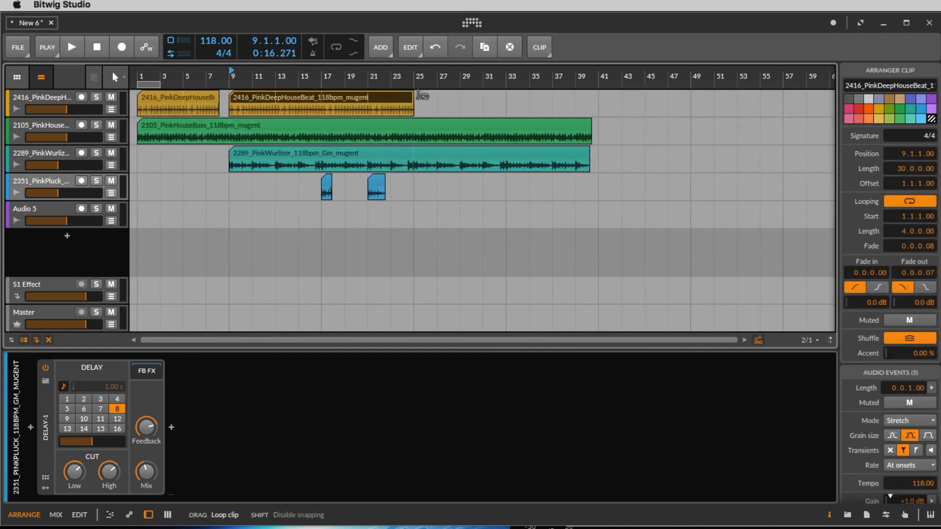
Duplicate the pluck track's bars 17 to 25 into bars 25 to 33 and play the copy from bar 25
left_click_drag(407, 194, 321, 182)
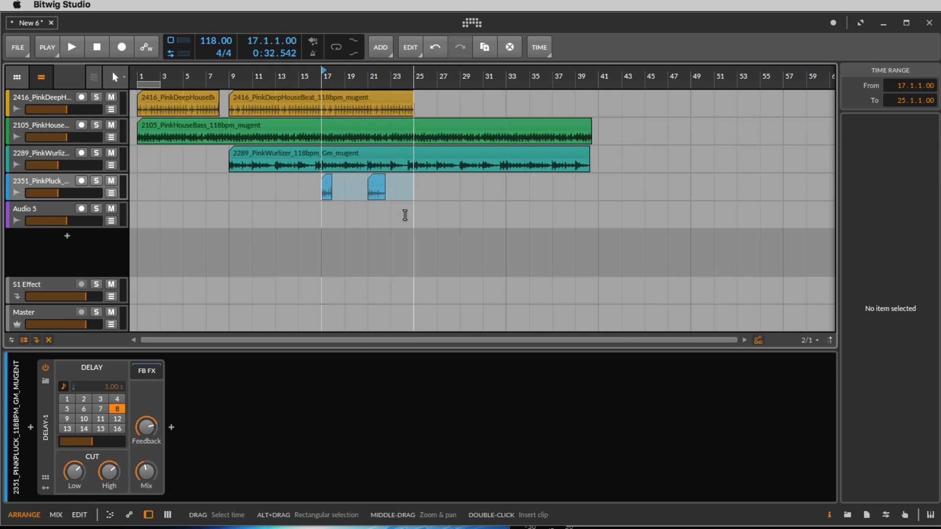
key("ctrl+d")
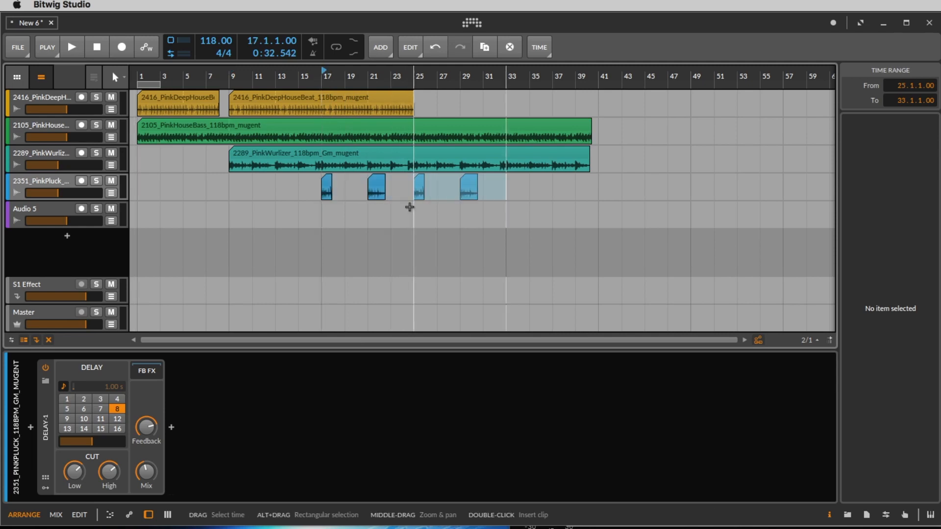
key("space")
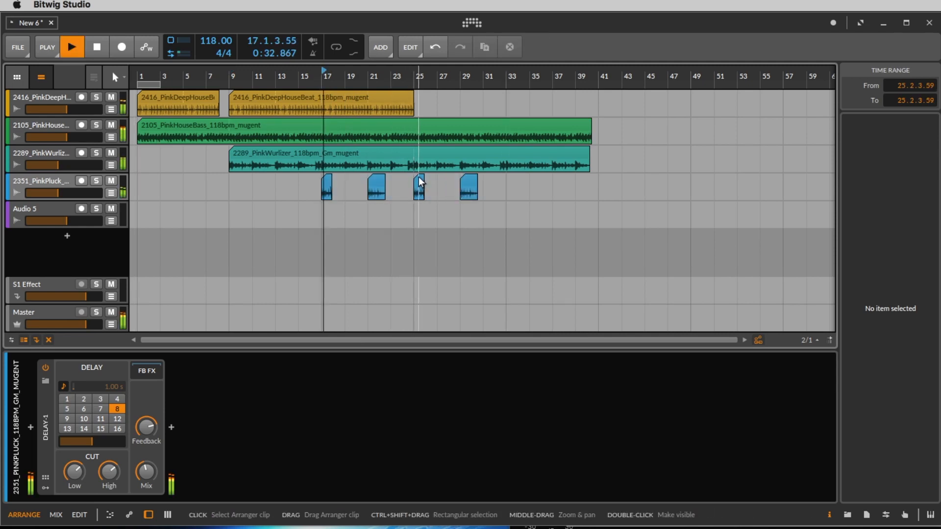
left_click(414, 215)
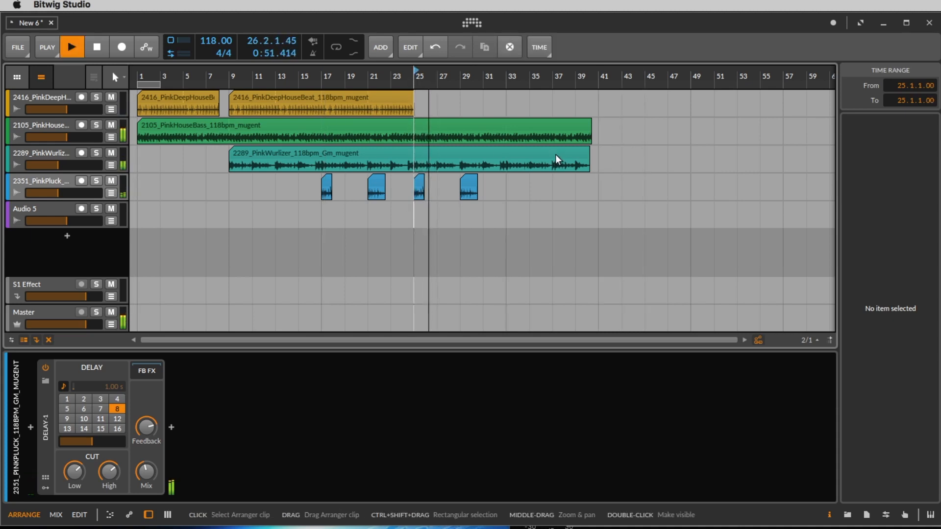
Shorten the PinkHouseBass and PinkWurlizer clips to 24 bars each and extend the loop region from bar 1 to a length of 32 bars
left_click_drag(590, 123, 414, 119)
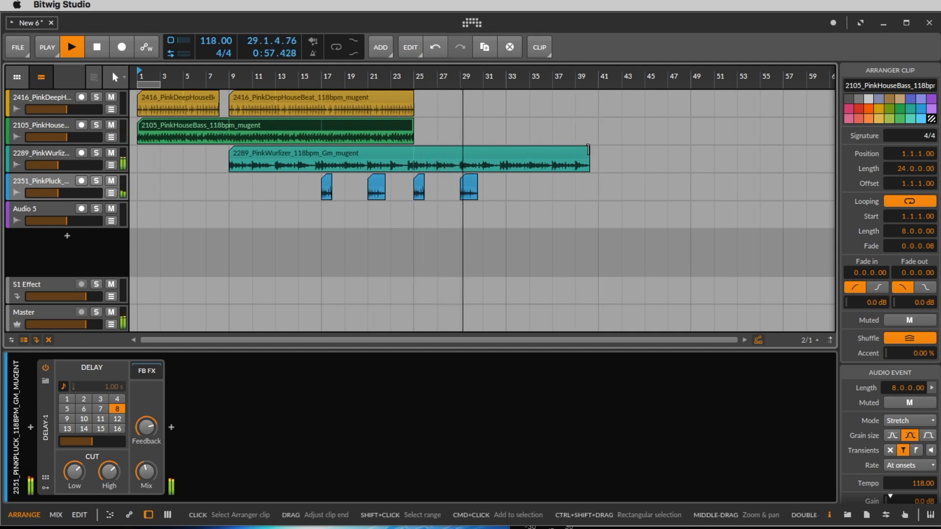
left_click_drag(588, 149, 506, 149)
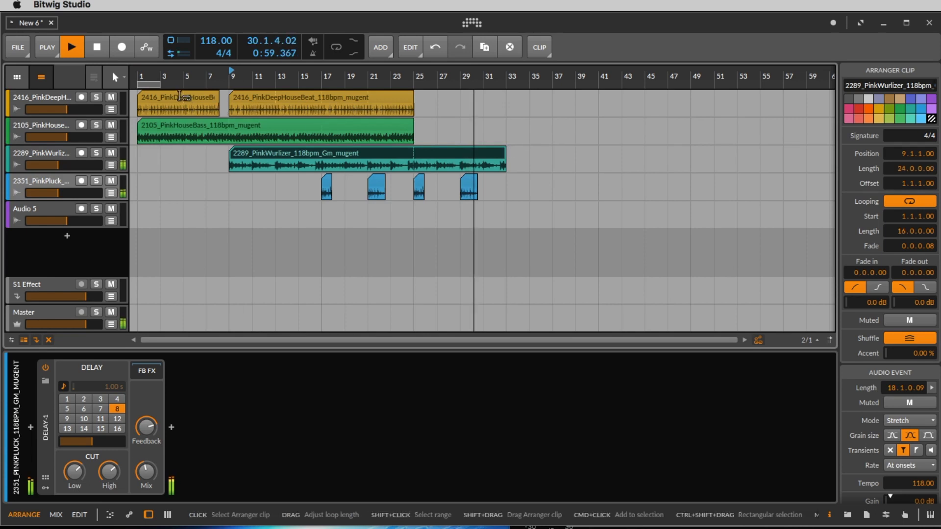
left_click_drag(160, 85, 507, 93)
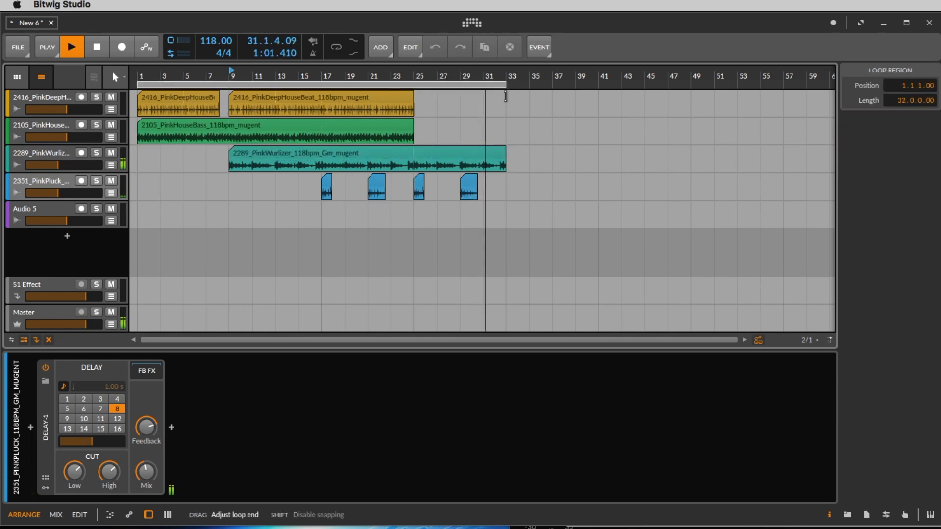